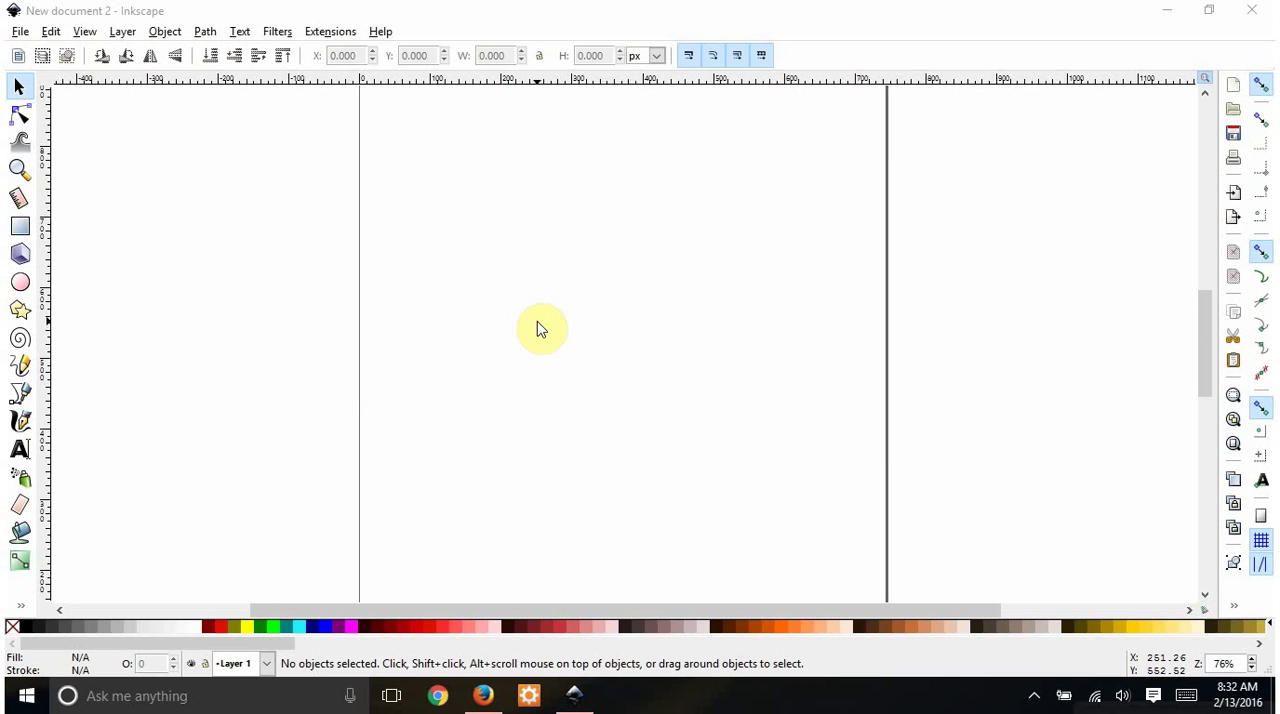
- Switch to Firefox and save the first blue-and-red NY logo to the Desktop as images, replacing the existing file
{"action": "left_click", "coordinate": [484, 693]}
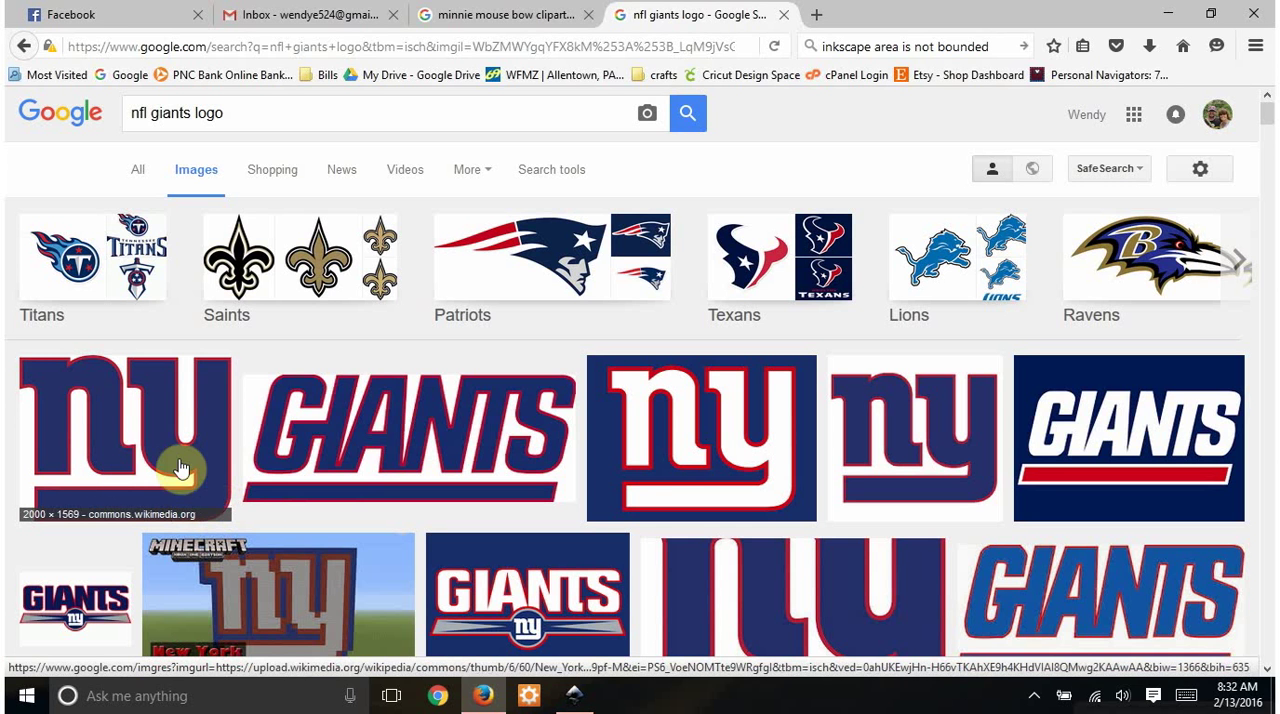
{"action": "right_click", "coordinate": [130, 442]}
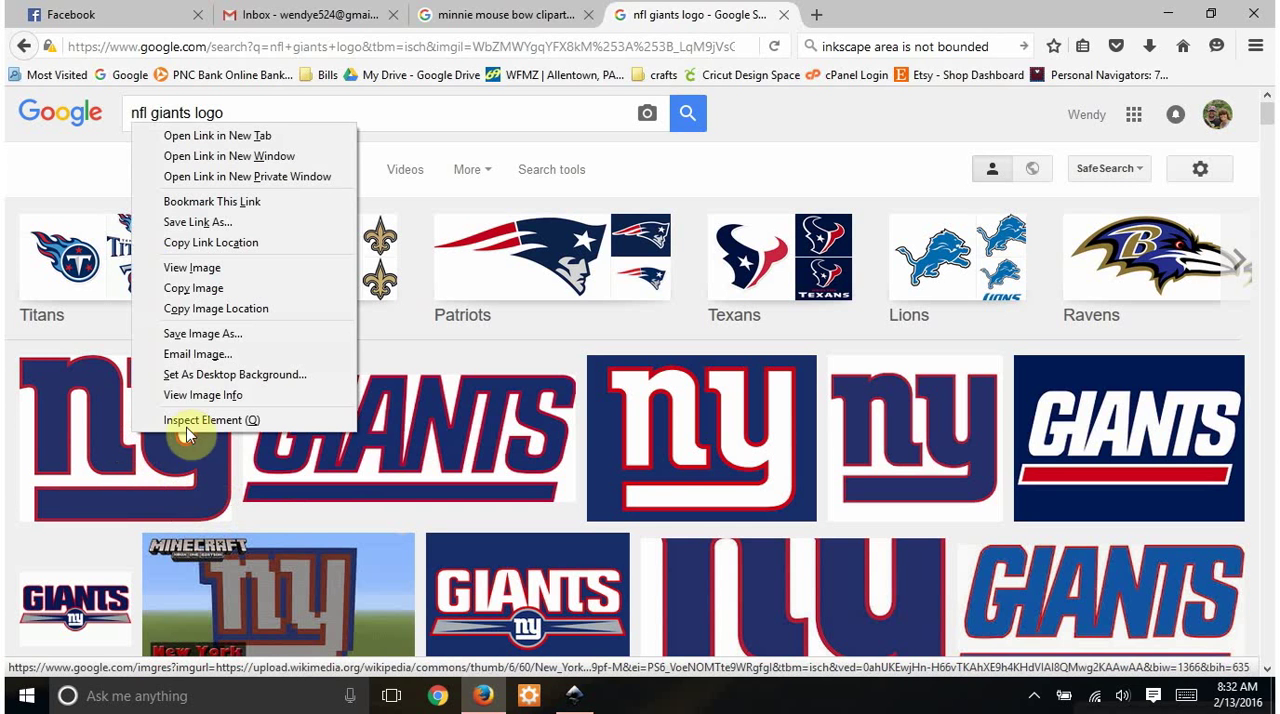
{"action": "left_click", "coordinate": [208, 336]}
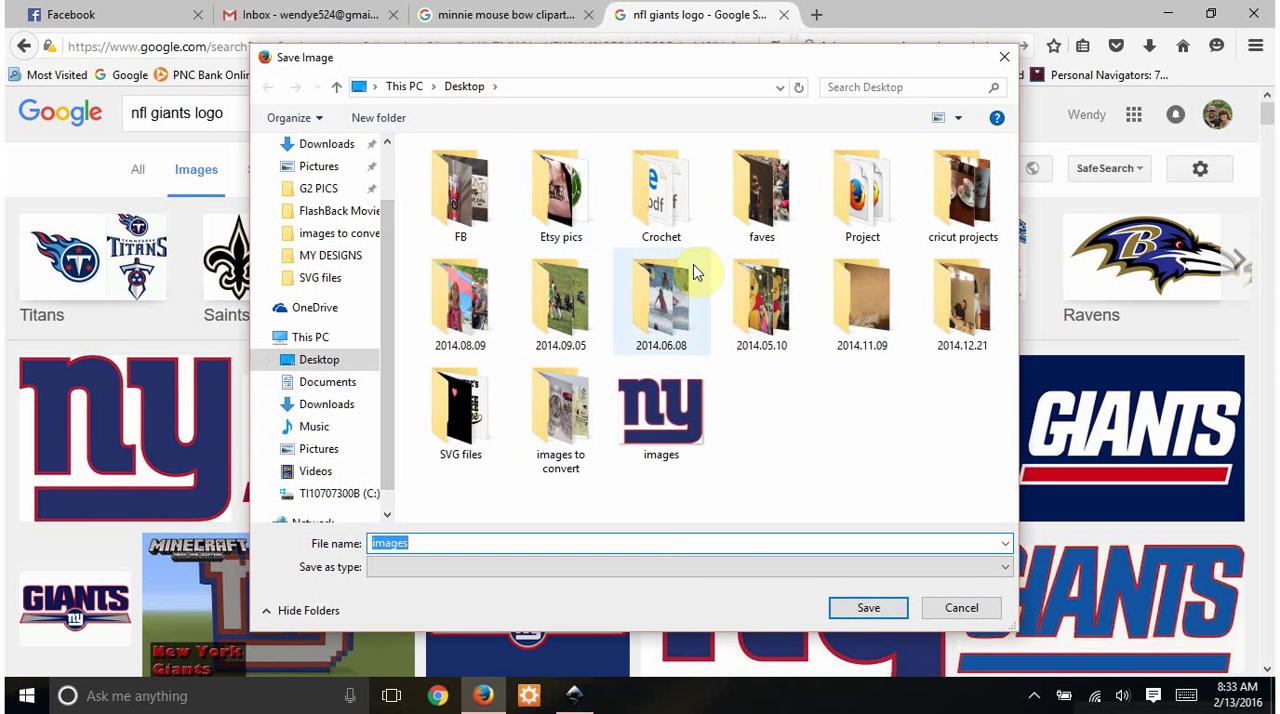
{"action": "left_click", "coordinate": [655, 425]}
{"action": "left_click", "coordinate": [866, 608]}
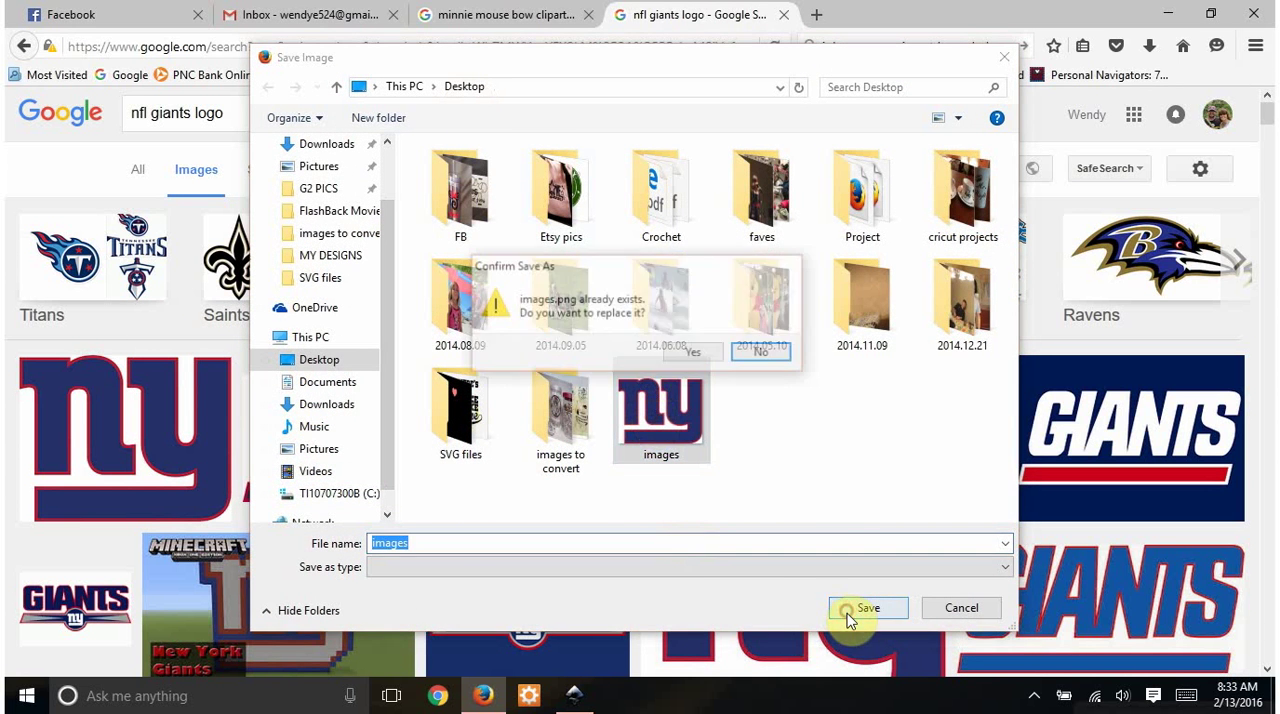
{"action": "left_click", "coordinate": [706, 353]}
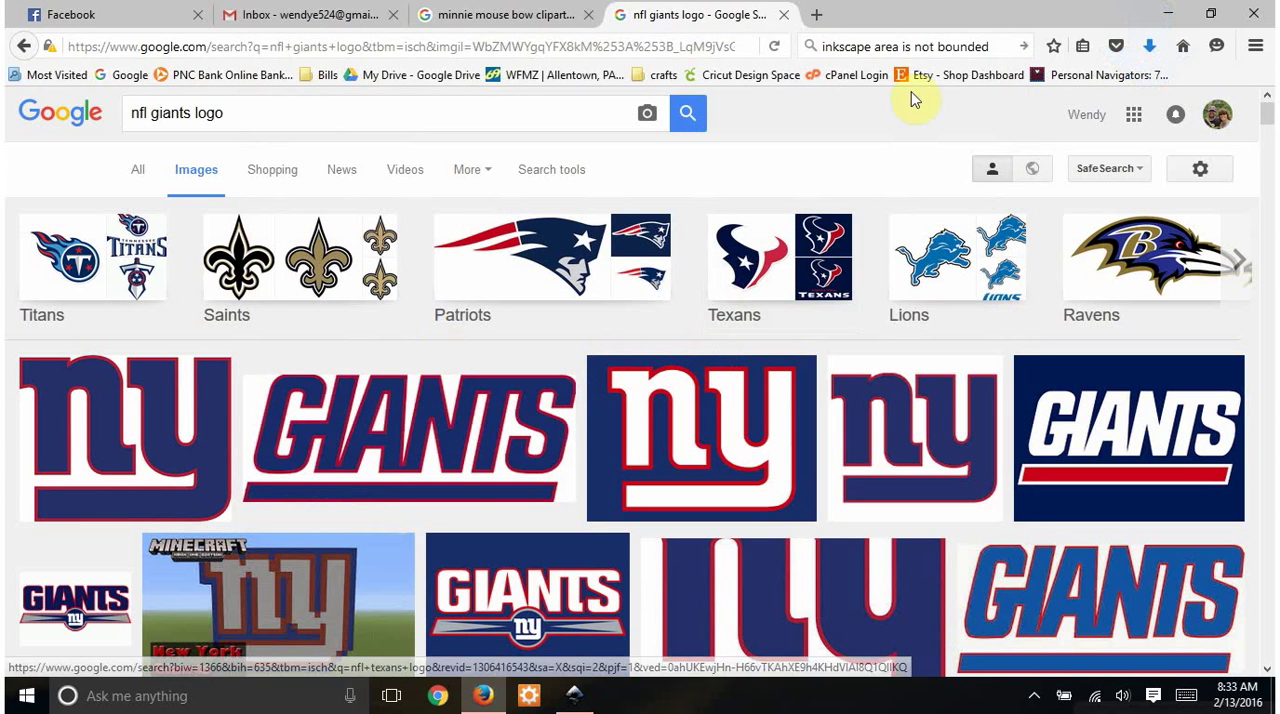
- Return to Inkscape and open images.png from the Desktop as an embedded image with DPI from file, in a maximized window
{"action": "left_click", "coordinate": [1174, 15]}
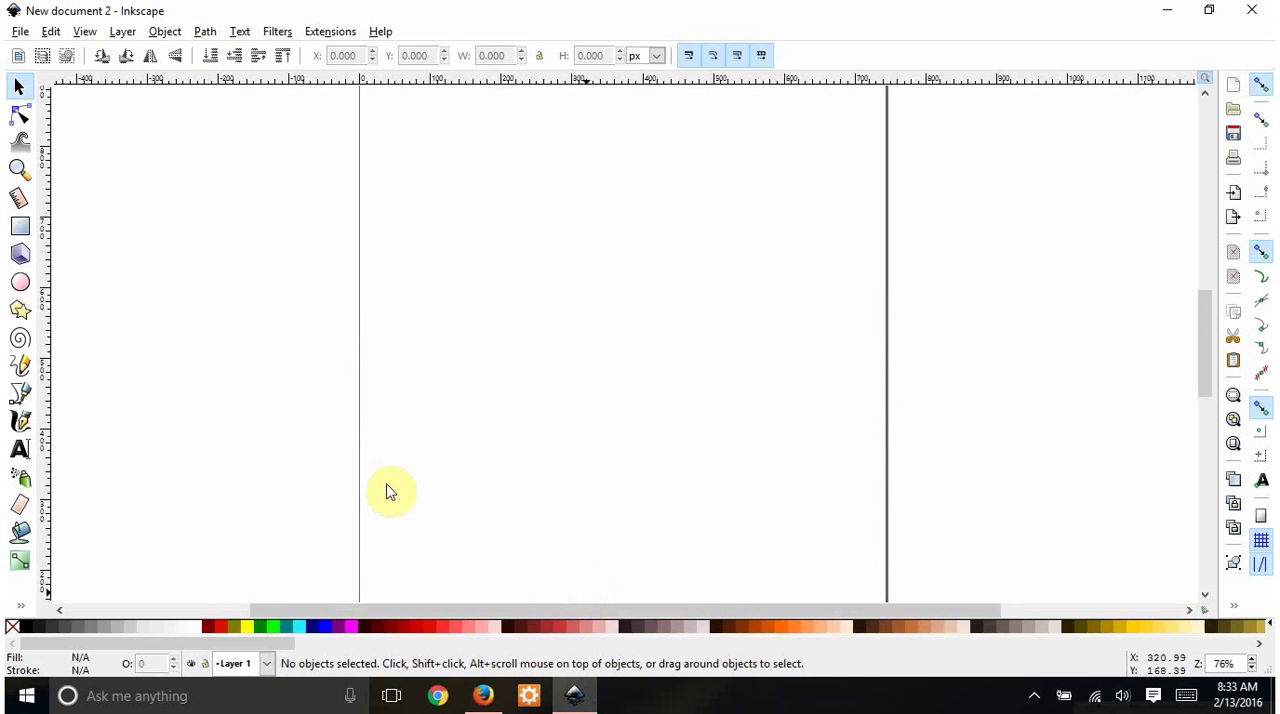
{"action": "left_click", "coordinate": [20, 31]}
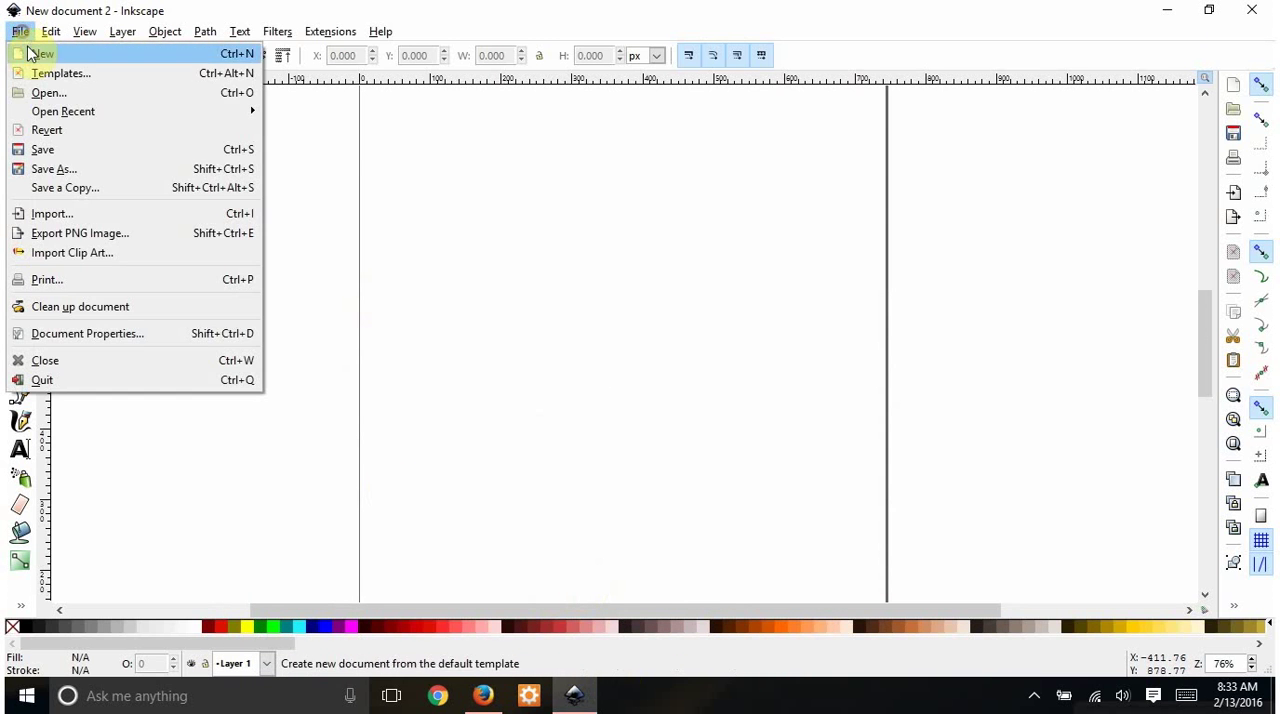
{"action": "left_click", "coordinate": [56, 95]}
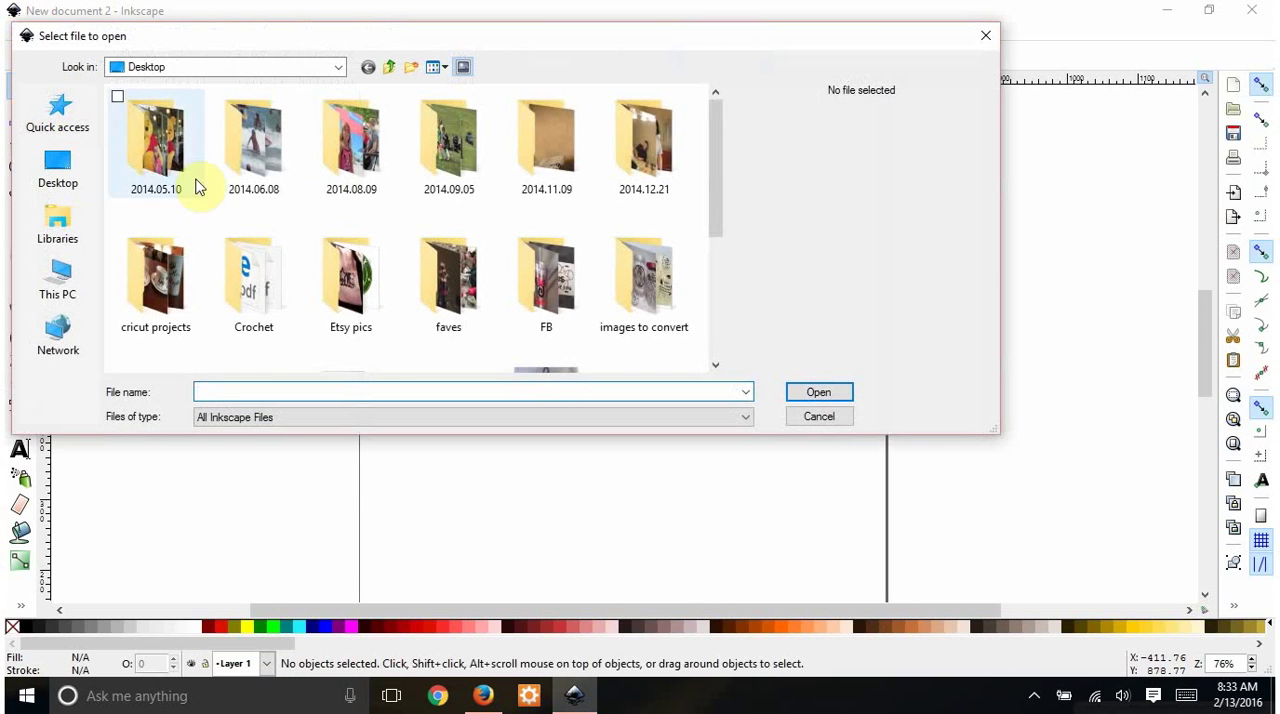
{"action": "scroll", "coordinate": [349, 203], "scroll_direction": "down", "scroll_amount": 3}
{"action": "double_click", "coordinate": [645, 228]}
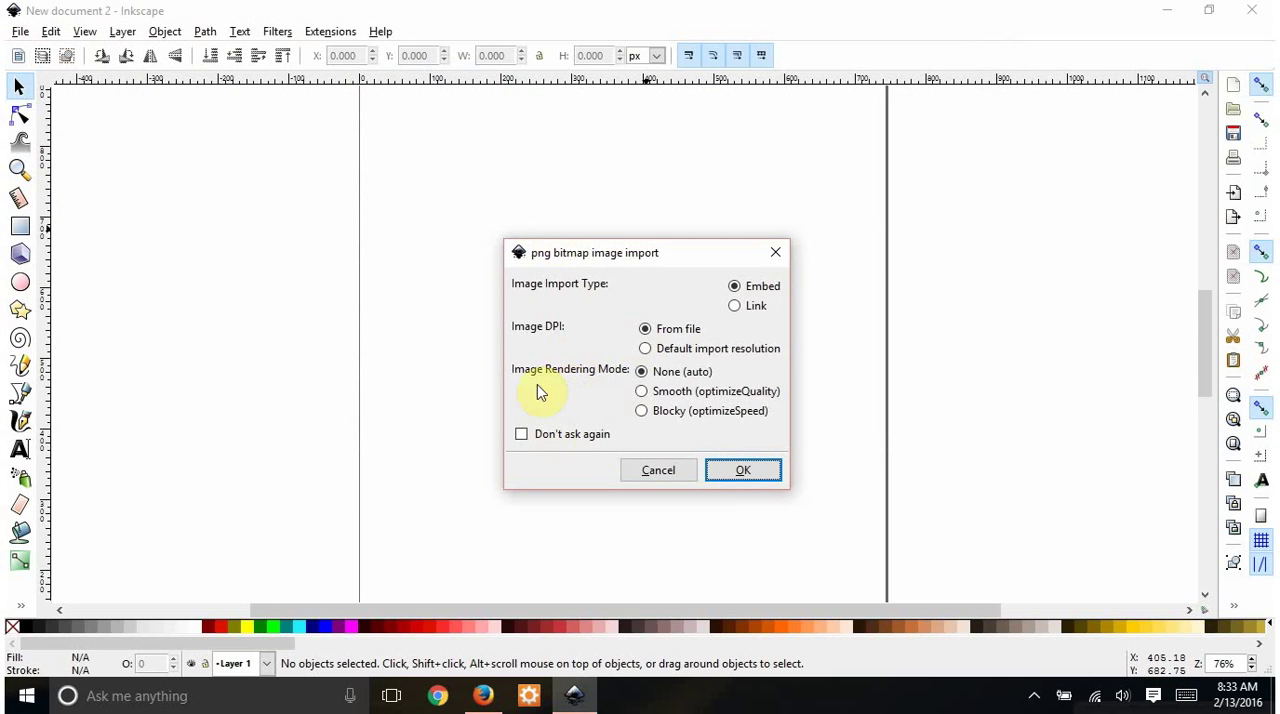
{"action": "left_click", "coordinate": [750, 476]}
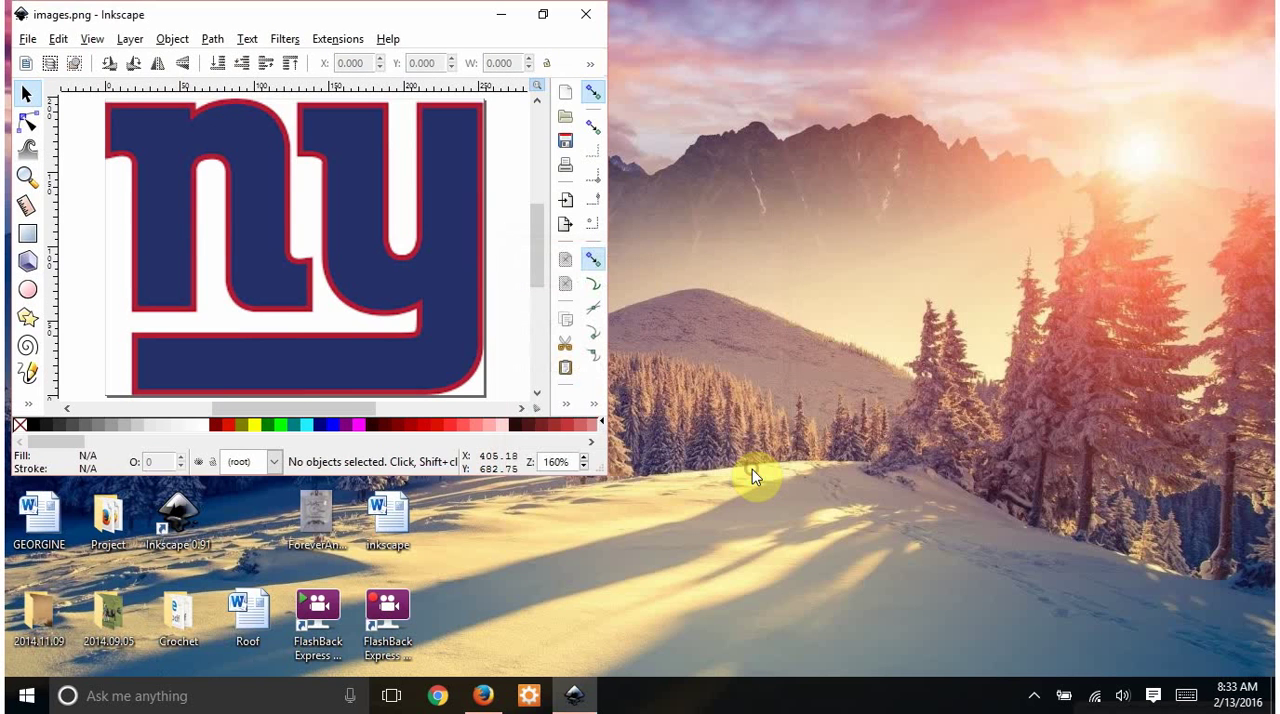
{"action": "left_click", "coordinate": [543, 14]}
{"action": "left_click", "coordinate": [398, 39]}
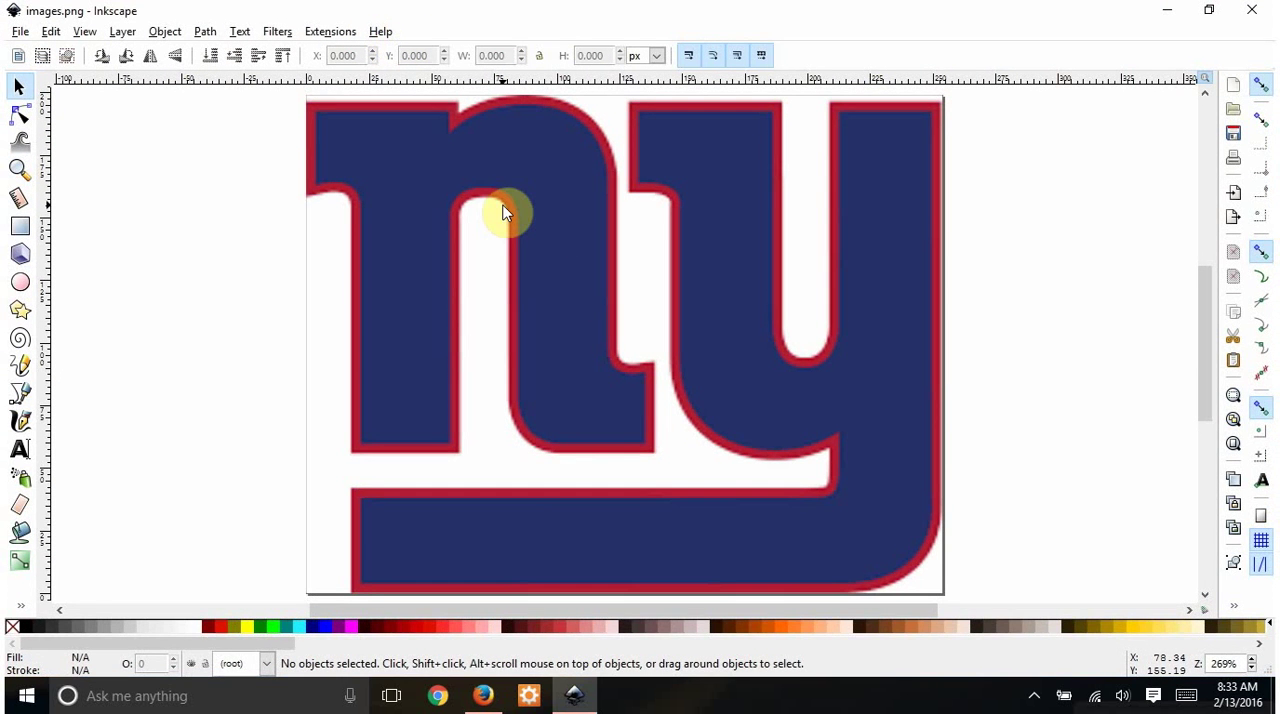
- Move the logo image up off its page position, bring it back over the page, and deselect it
{"action": "left_click", "coordinate": [603, 329]}
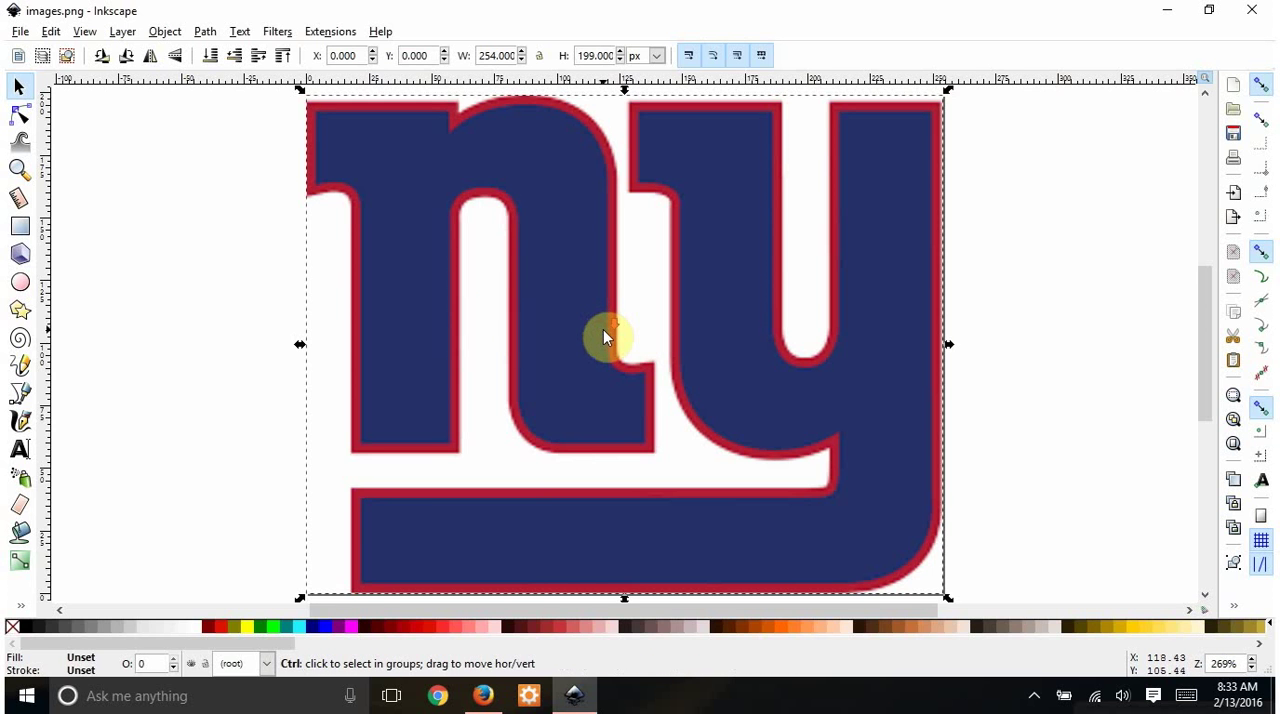
{"action": "scroll", "coordinate": [603, 329], "scroll_direction": "down", "scroll_amount": 1}
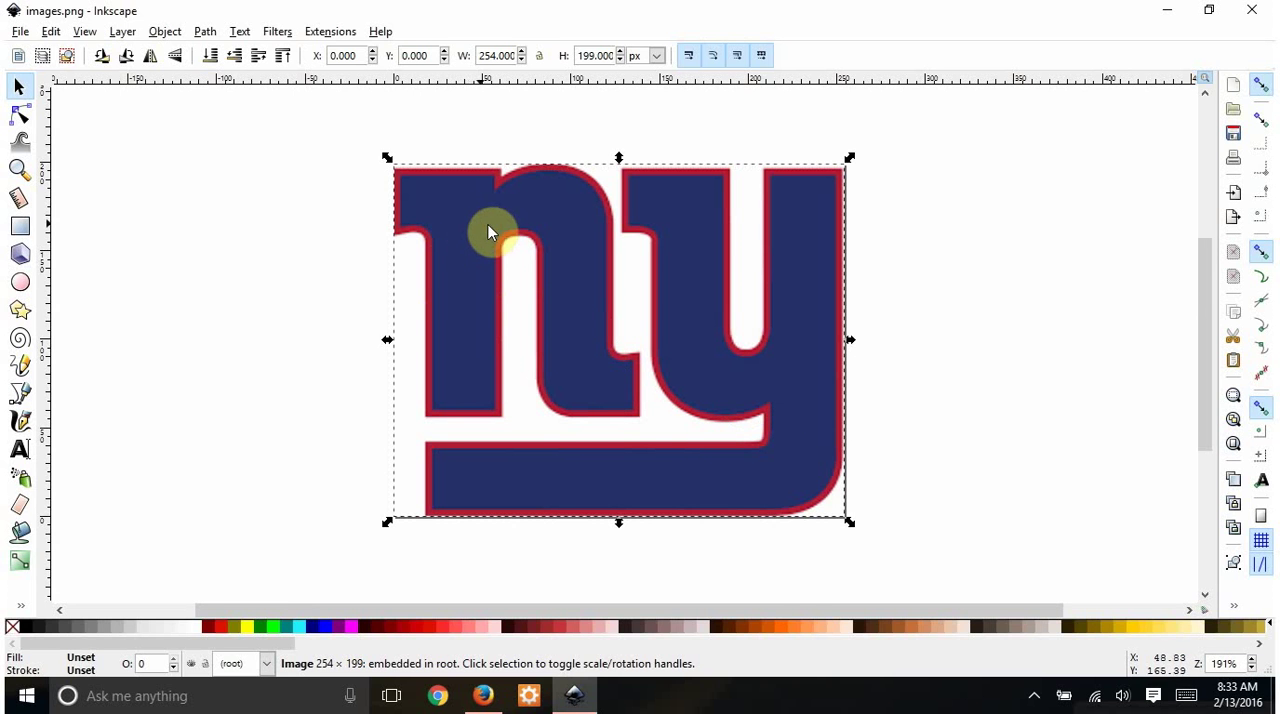
{"action": "left_click_drag", "start_coordinate": [489, 233], "coordinate": [463, 203]}
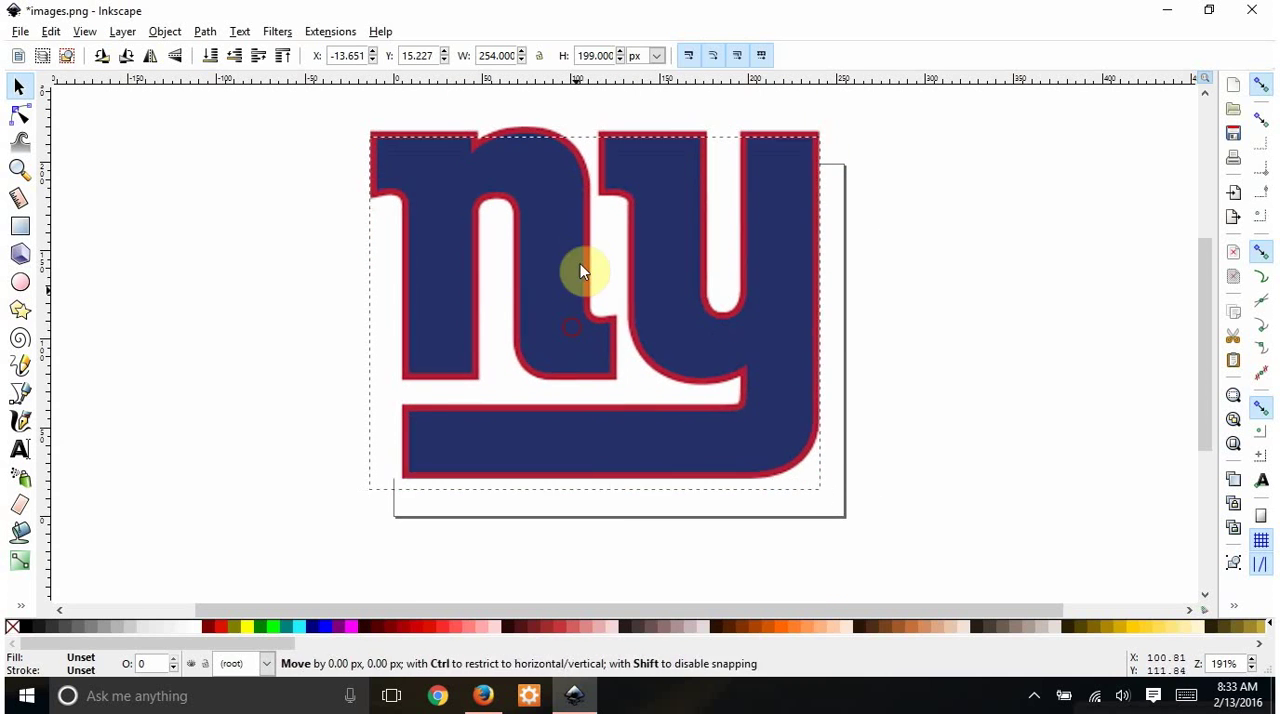
{"action": "left_click_drag", "start_coordinate": [580, 271], "coordinate": [591, 343]}
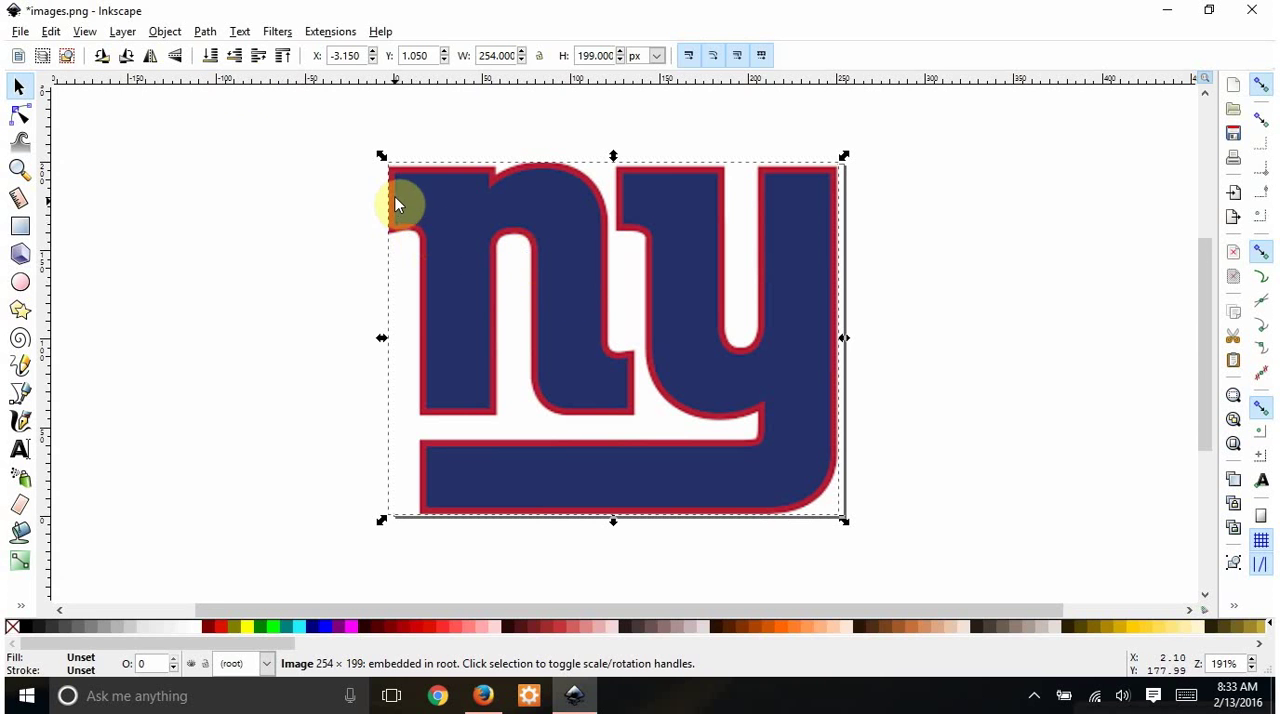
{"action": "left_click", "coordinate": [224, 212]}
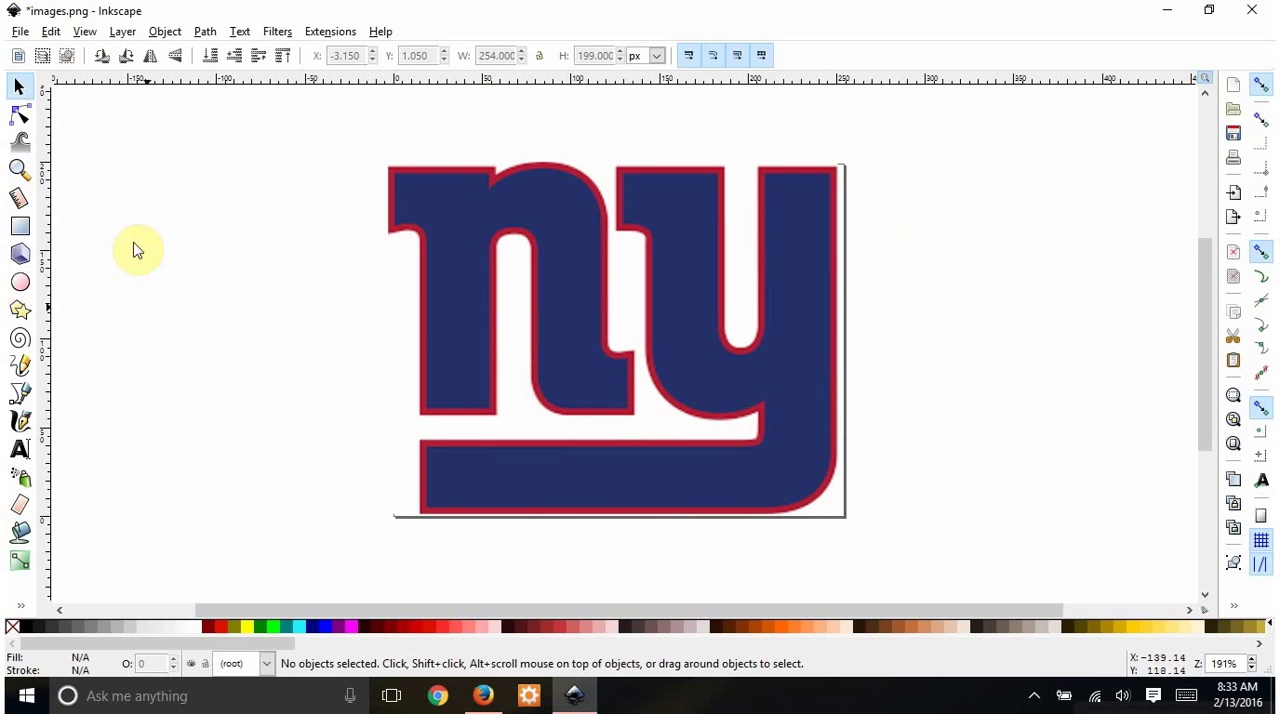
- Configure Trace Bitmap for the logo with Colors mode, 3 scans, Smooth off, Remove background on and Live Preview on
{"action": "left_click", "coordinate": [480, 229]}
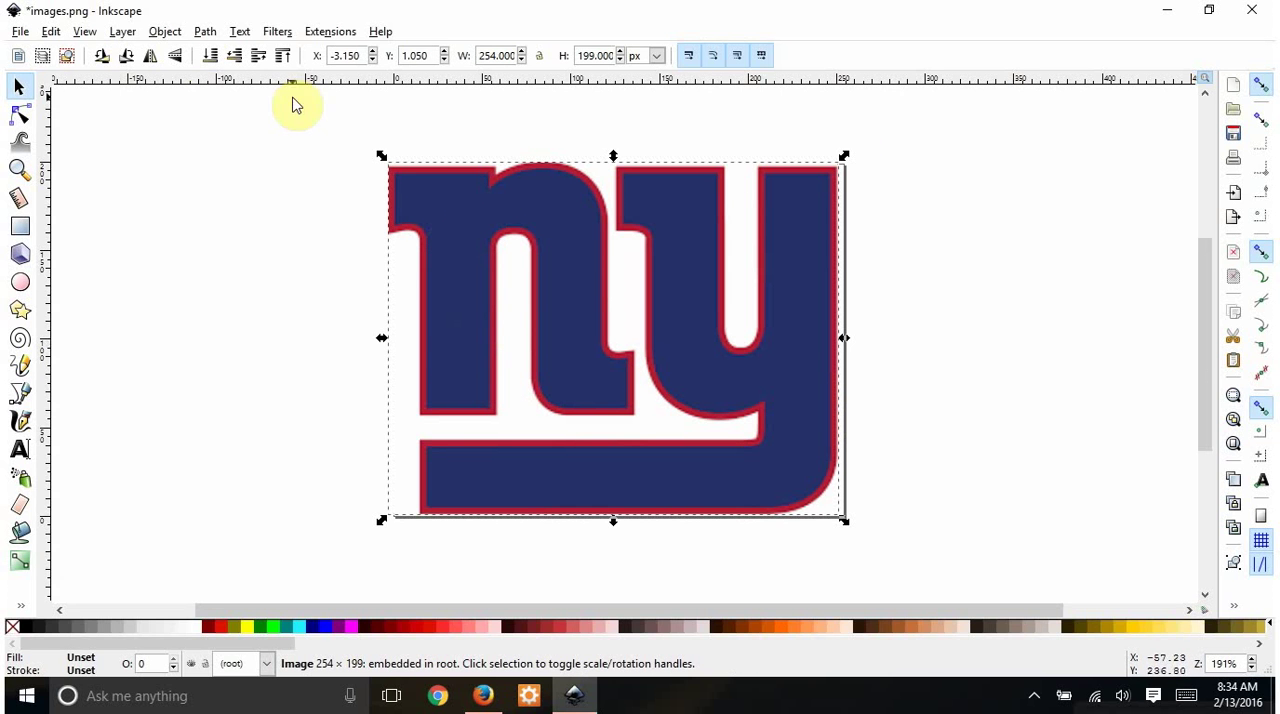
{"action": "left_click", "coordinate": [205, 31]}
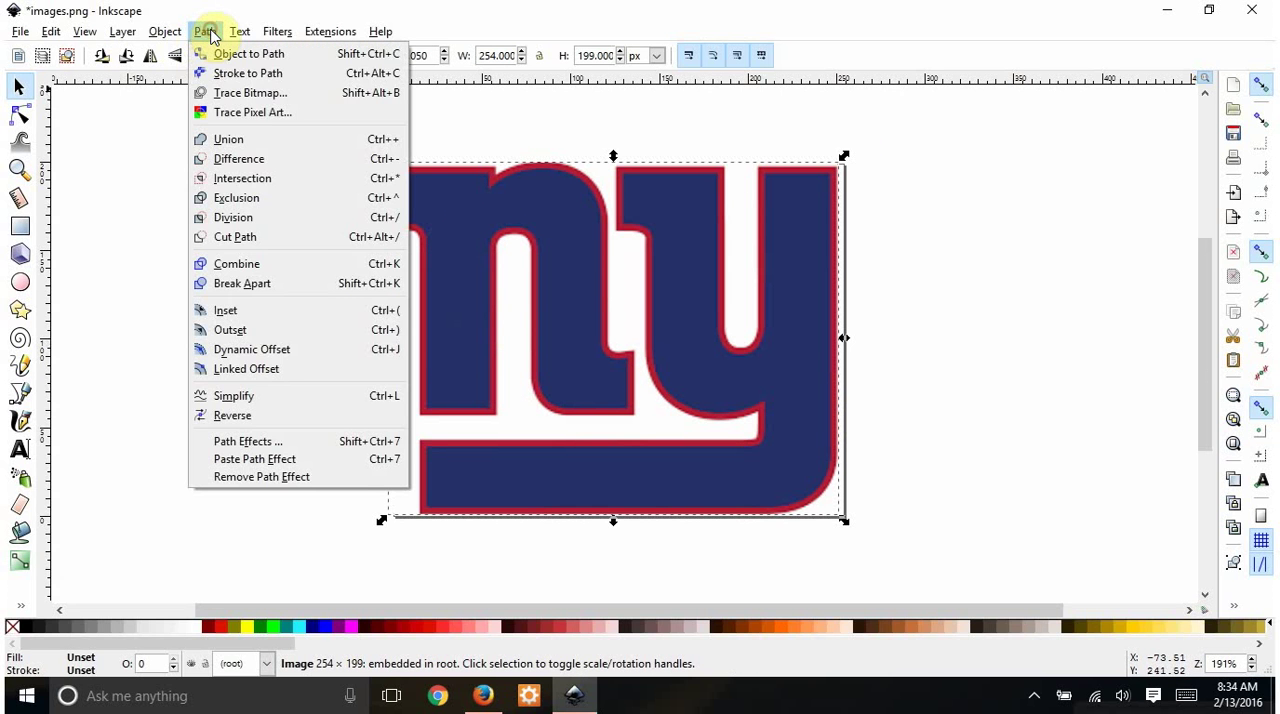
{"action": "left_click", "coordinate": [250, 93]}
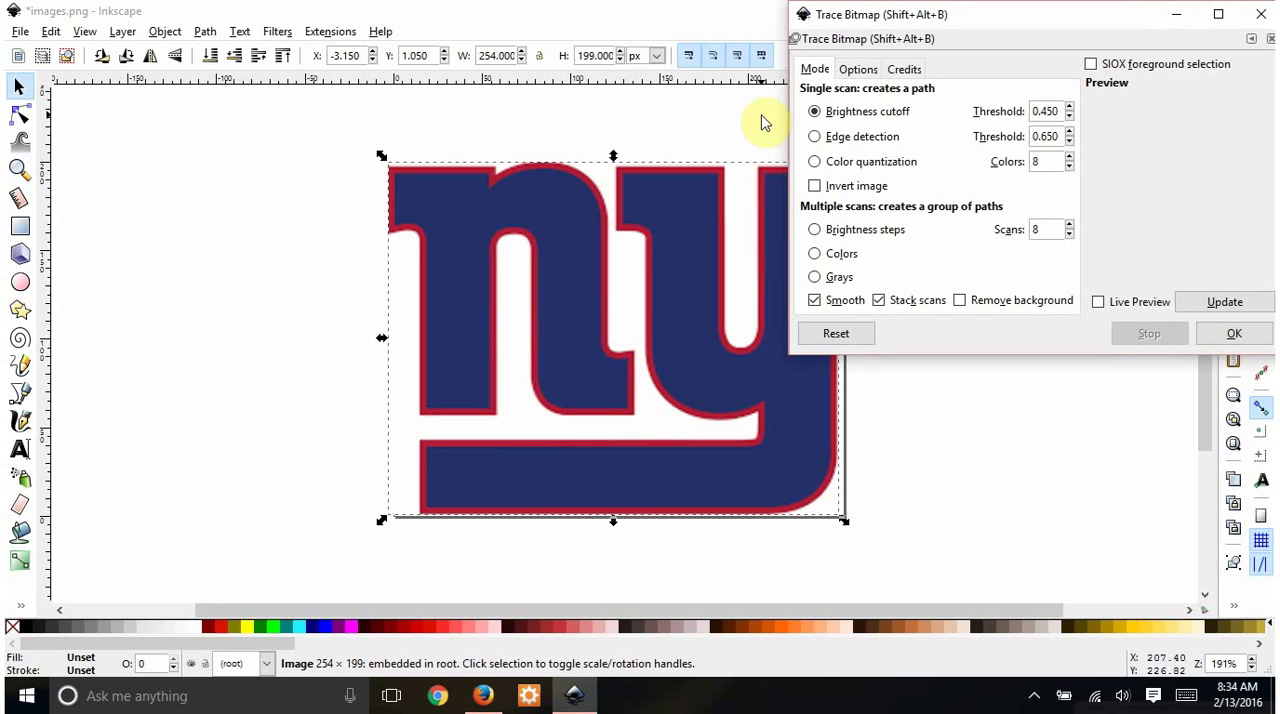
{"action": "left_click", "coordinate": [814, 254]}
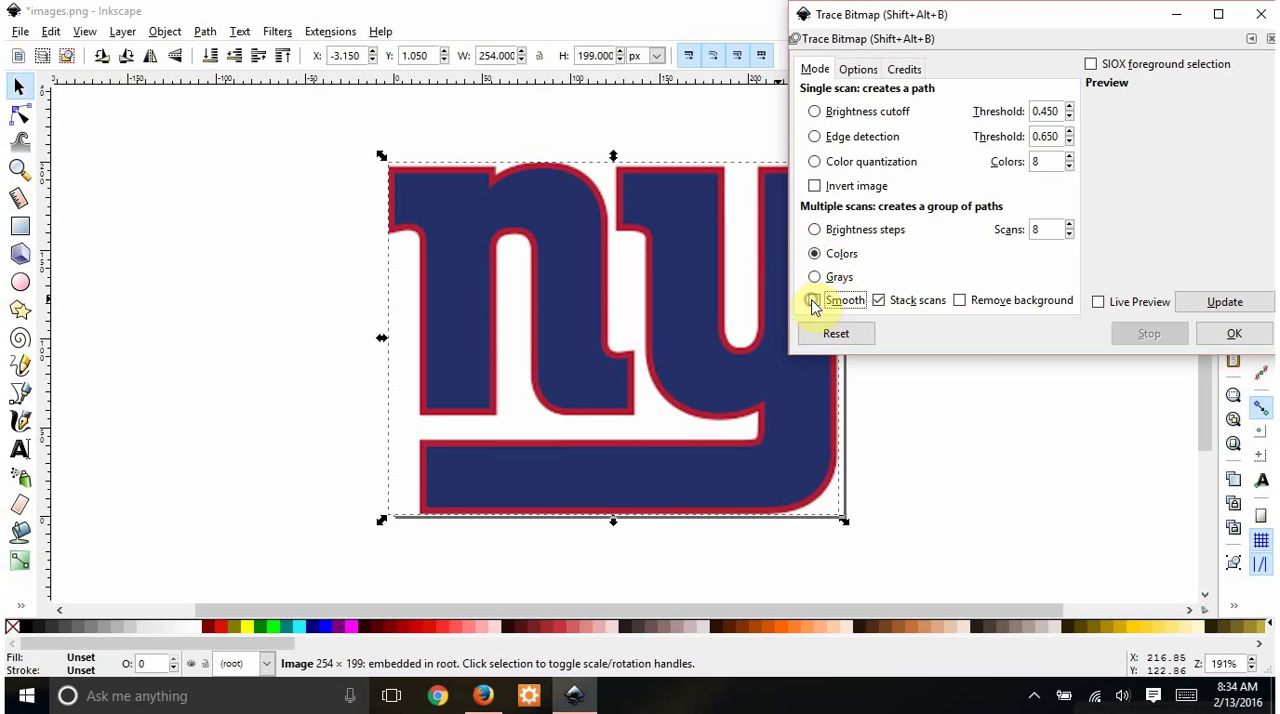
{"action": "left_click", "coordinate": [960, 301]}
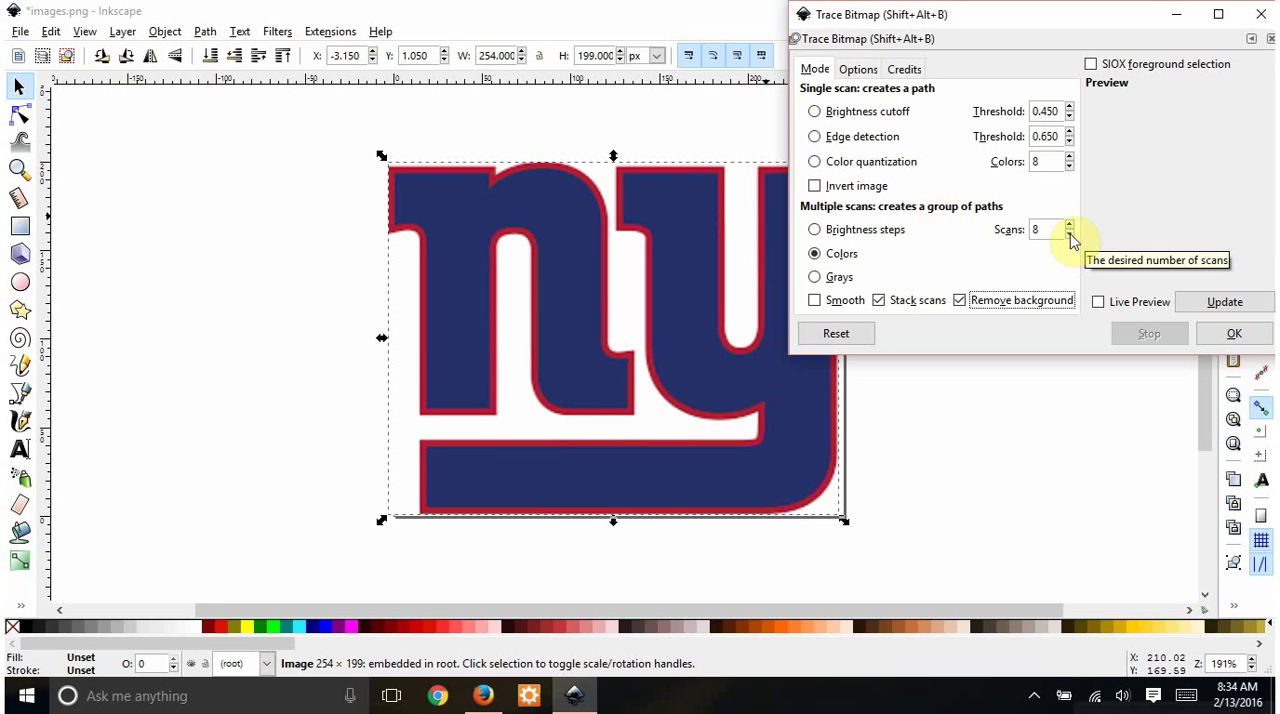
{"action": "left_click", "coordinate": [1099, 302]}
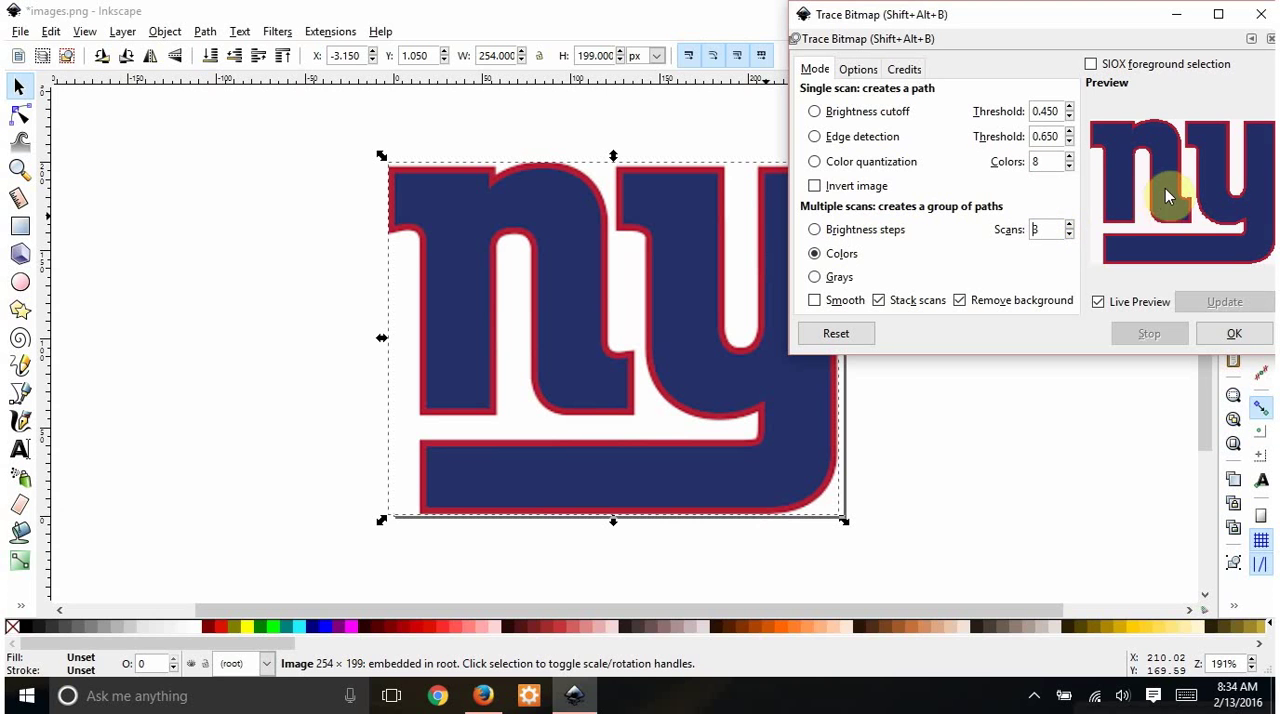
{"action": "left_click", "coordinate": [1068, 235]}
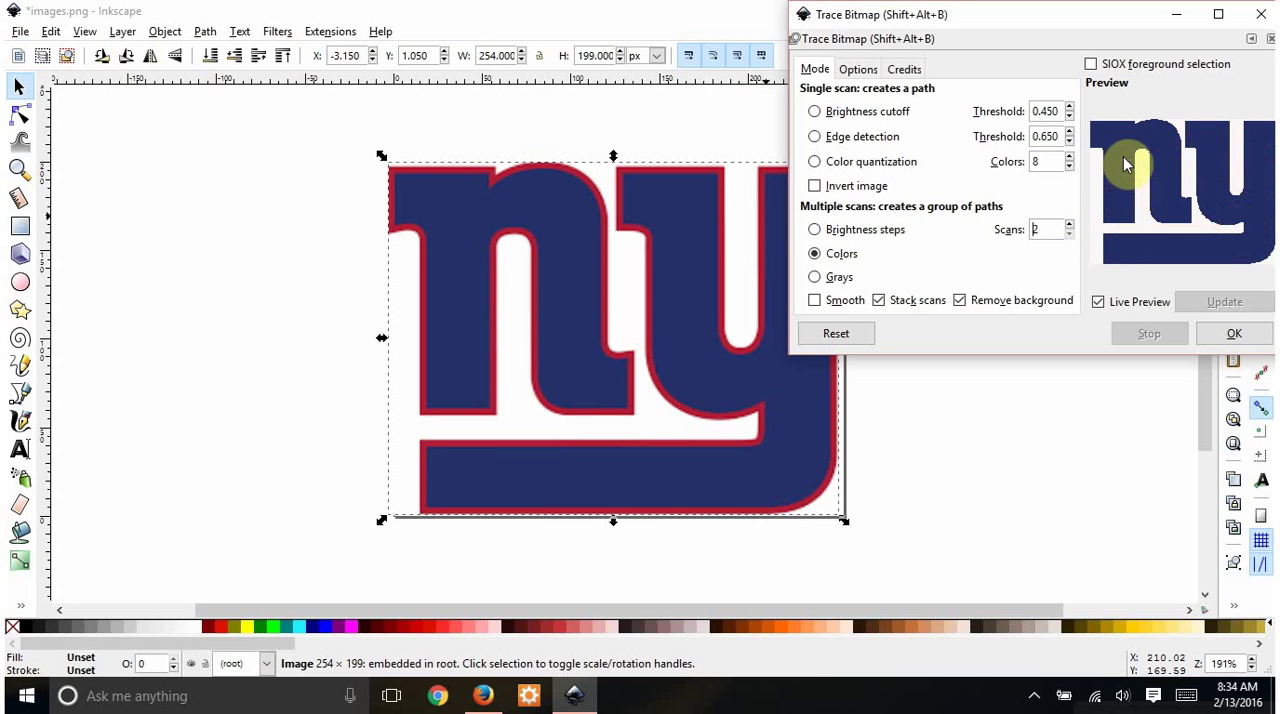
{"action": "left_click", "coordinate": [1068, 224]}
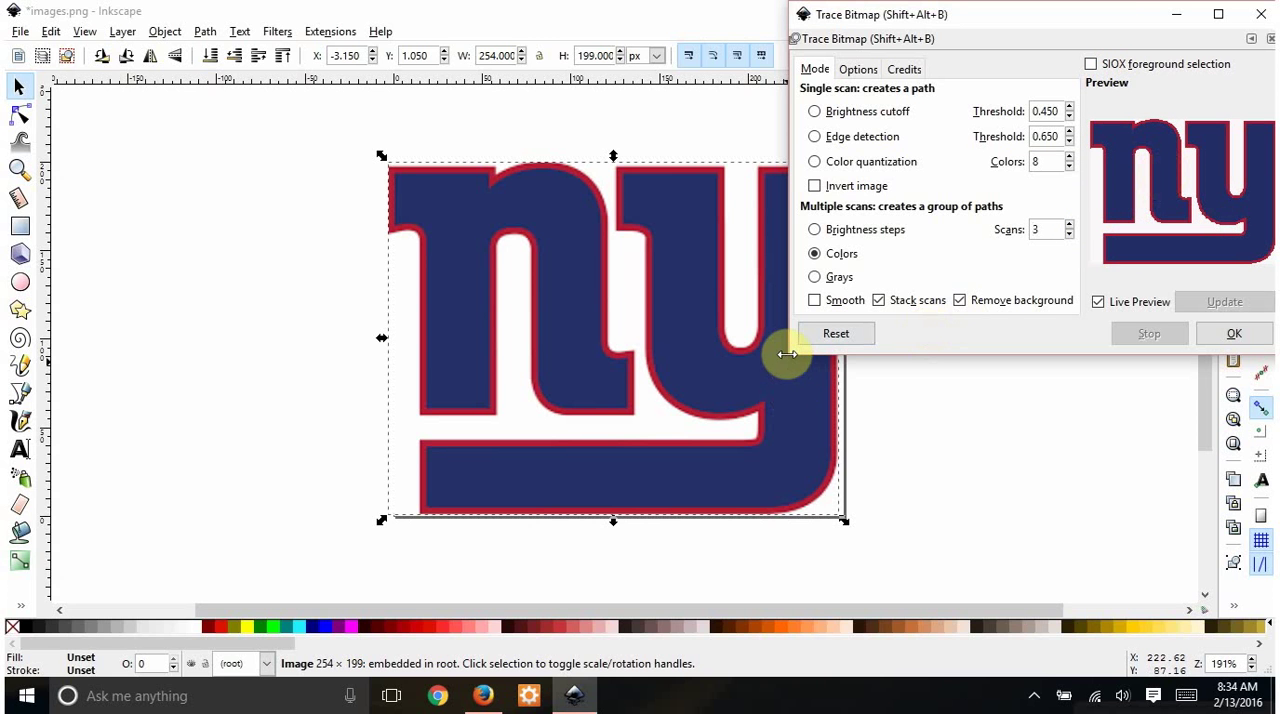
- Enlarge the Trace Bitmap dialog to refresh the preview, trace the logo with these settings, and close the dialog
{"action": "left_click_drag", "start_coordinate": [787, 358], "coordinate": [568, 449]}
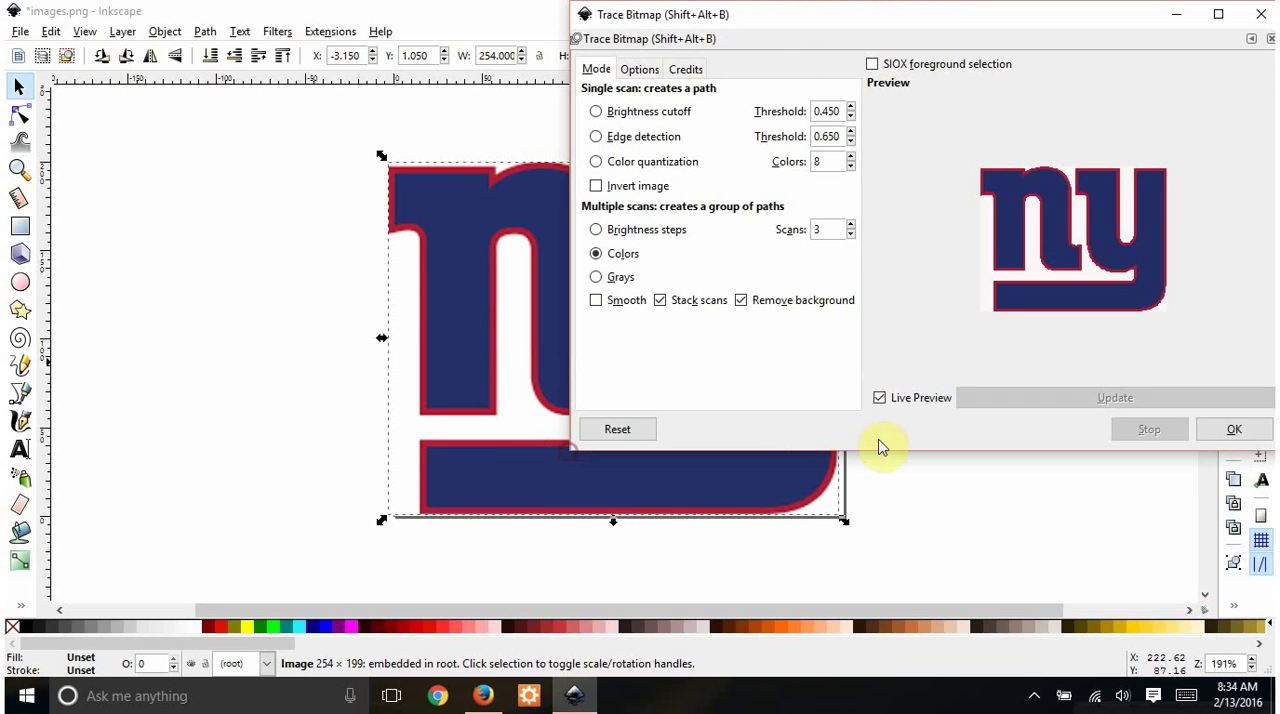
{"action": "left_click", "coordinate": [880, 399]}
{"action": "left_click", "coordinate": [881, 399]}
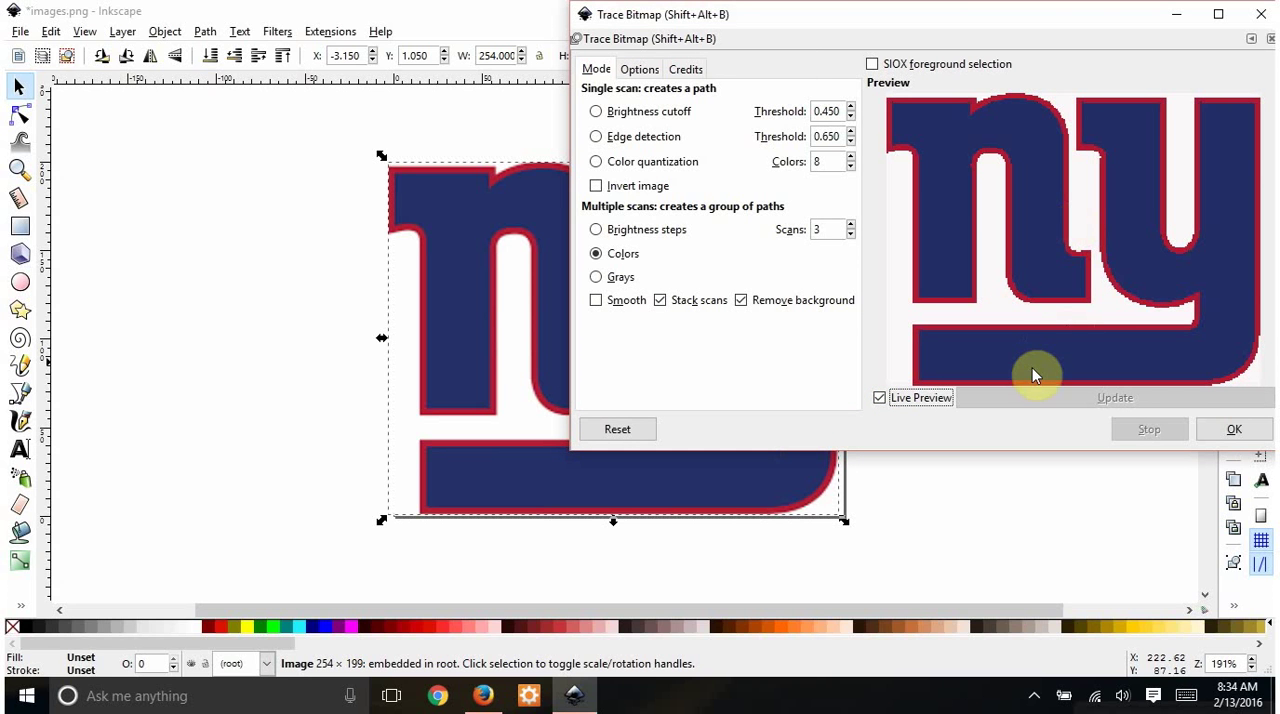
{"action": "left_click", "coordinate": [1240, 432]}
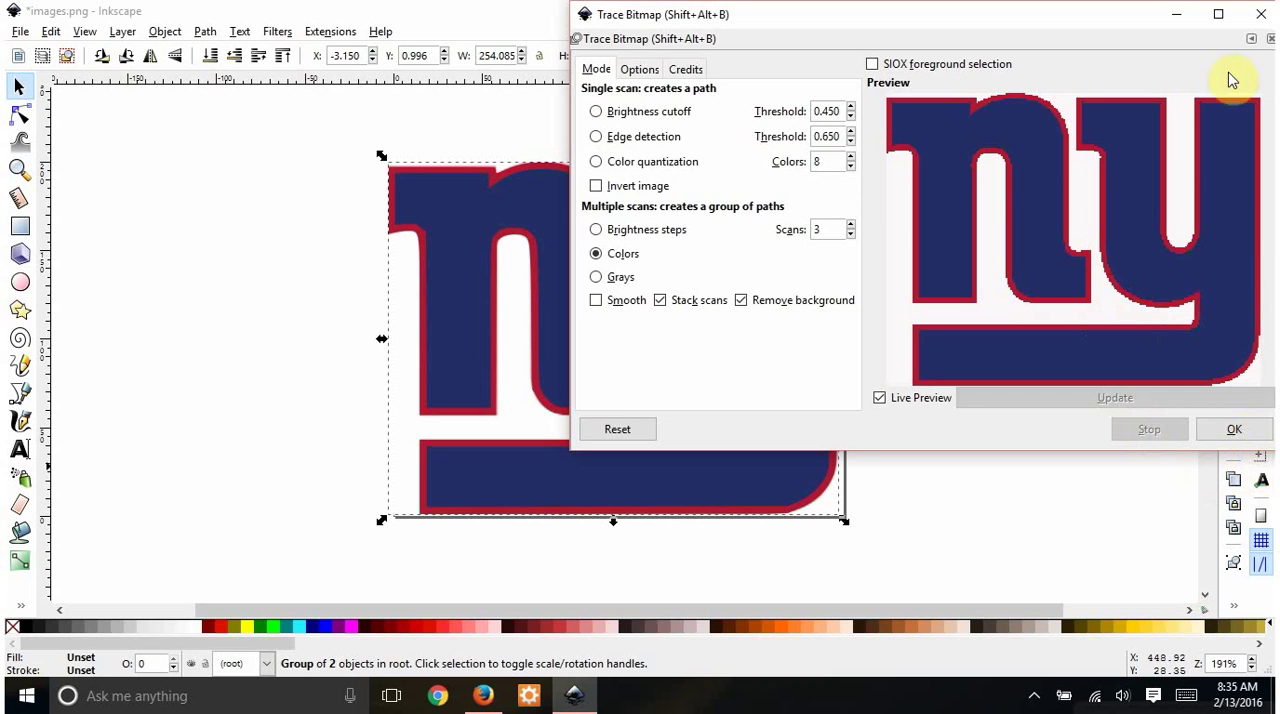
{"action": "left_click", "coordinate": [1261, 14]}
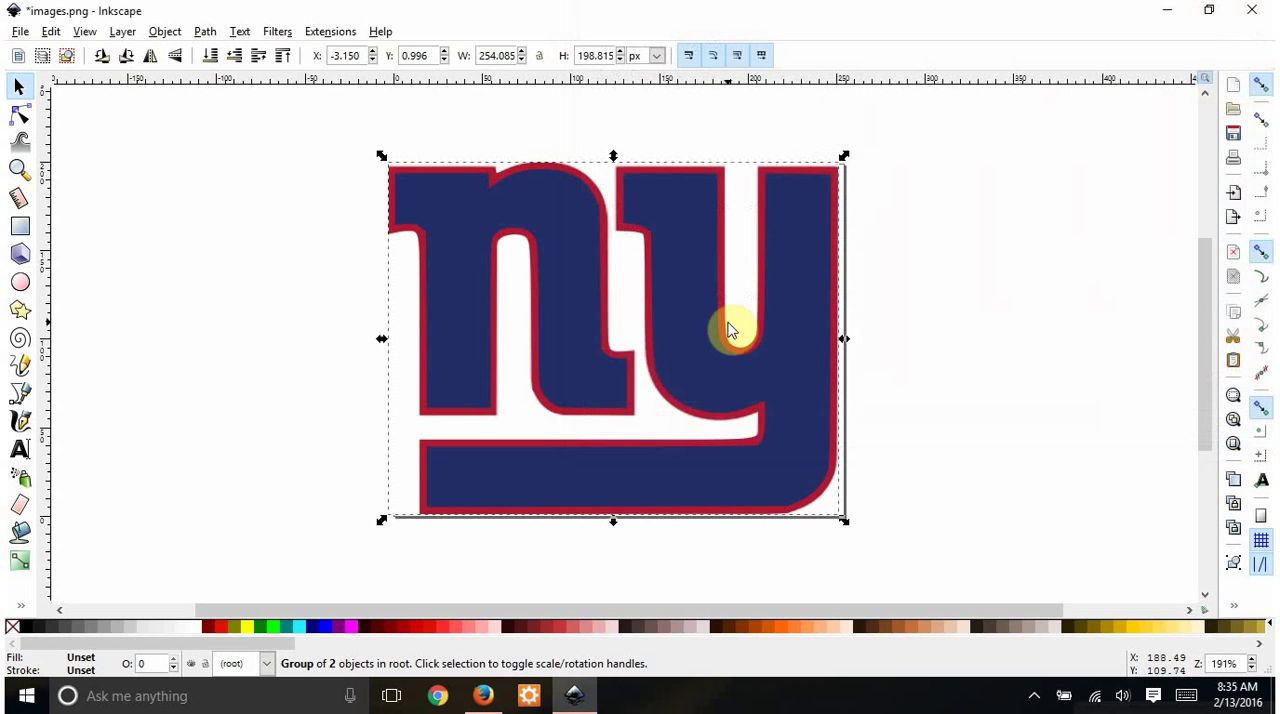
- Move the traced logo clear of the original bitmap and delete the original image
{"action": "mouse_move", "coordinate": [729, 330]}
{"action": "left_mouse_down"}
{"action": "mouse_move", "coordinate": [857, 366]}
{"action": "mouse_move", "coordinate": [1029, 366]}
{"action": "left_mouse_up"}
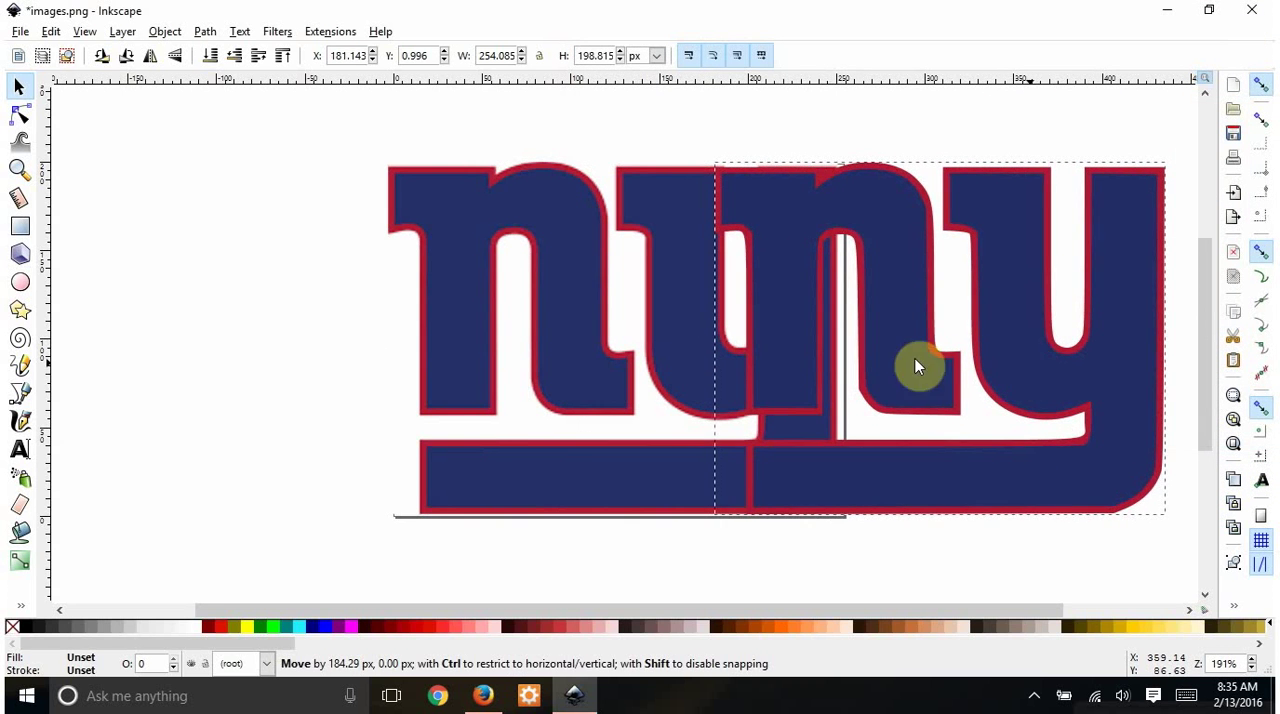
{"action": "mouse_move", "coordinate": [915, 366]}
{"action": "left_mouse_down"}
{"action": "mouse_move", "coordinate": [666, 357]}
{"action": "mouse_move", "coordinate": [729, 377]}
{"action": "mouse_move", "coordinate": [837, 366]}
{"action": "mouse_move", "coordinate": [794, 457]}
{"action": "mouse_move", "coordinate": [999, 323]}
{"action": "left_mouse_up"}
{"action": "mouse_move", "coordinate": [533, 345]}
{"action": "left_mouse_down"}
{"action": "mouse_move", "coordinate": [666, 364]}
{"action": "mouse_move", "coordinate": [863, 343]}
{"action": "mouse_move", "coordinate": [791, 406]}
{"action": "mouse_move", "coordinate": [431, 370]}
{"action": "mouse_move", "coordinate": [227, 304]}
{"action": "left_mouse_up"}
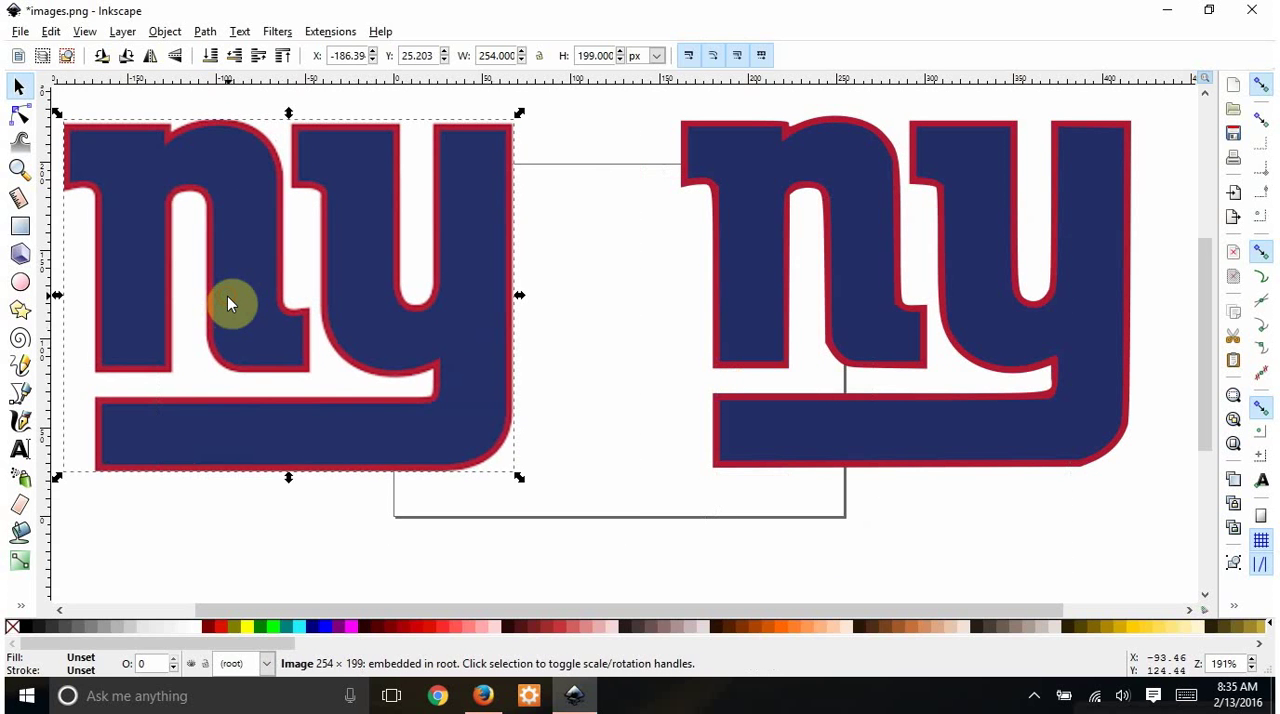
{"action": "key", "text": "Delete"}
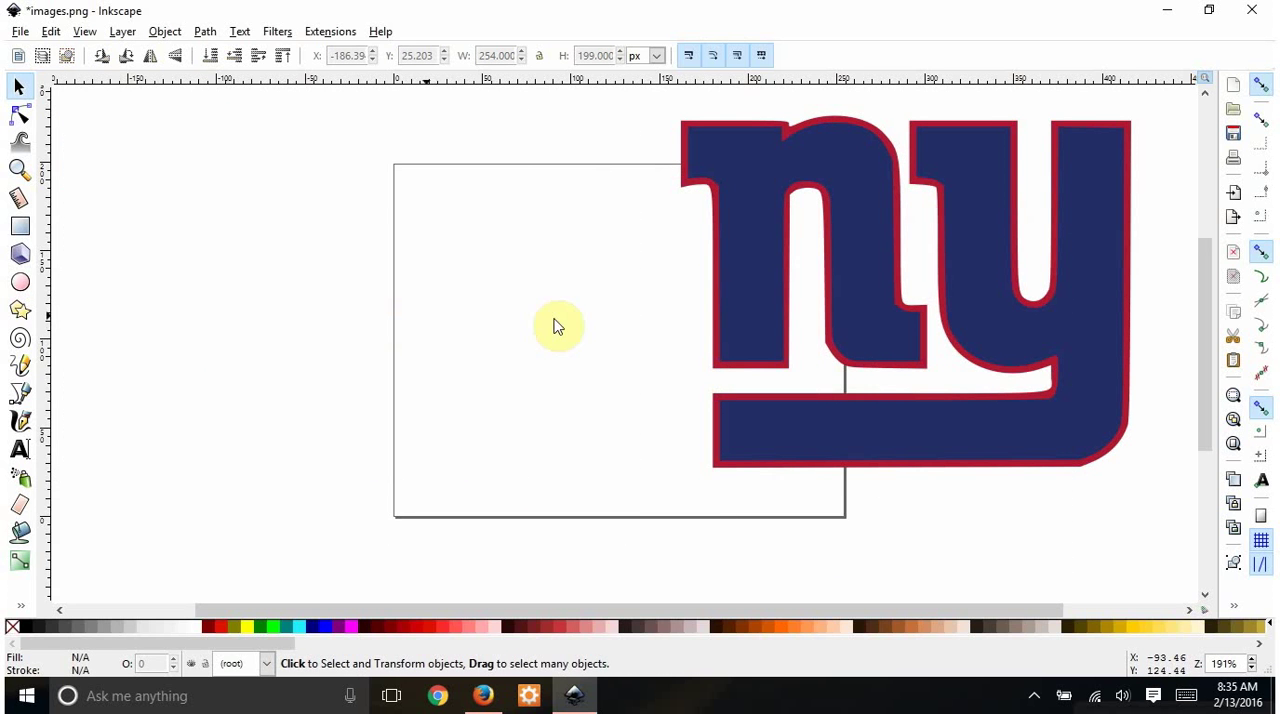
- Place the traced logo on the page and scale it down to about 210 by 165 px
{"action": "mouse_move", "coordinate": [709, 317]}
{"action": "left_mouse_down"}
{"action": "mouse_move", "coordinate": [572, 335]}
{"action": "mouse_move", "coordinate": [478, 321]}
{"action": "left_mouse_up"}
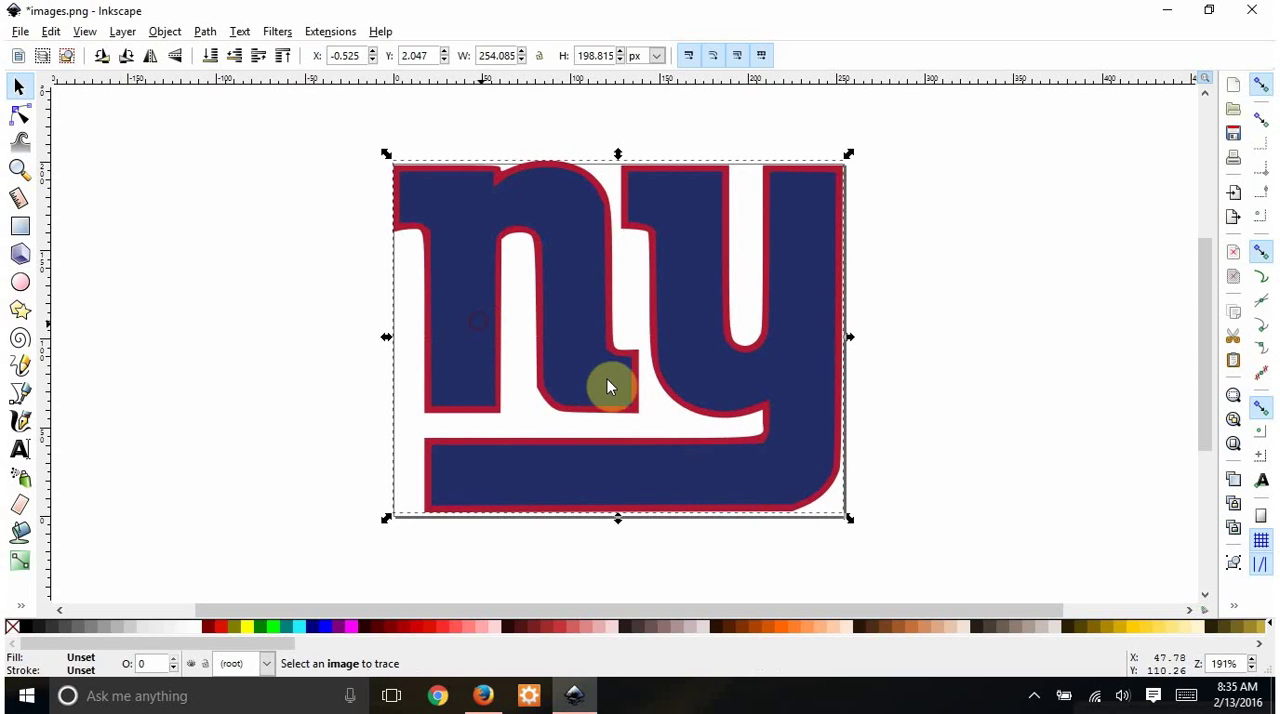
{"action": "left_click_drag", "start_coordinate": [848, 523], "coordinate": [769, 460]}
{"action": "left_click_drag", "start_coordinate": [746, 384], "coordinate": [752, 390]}
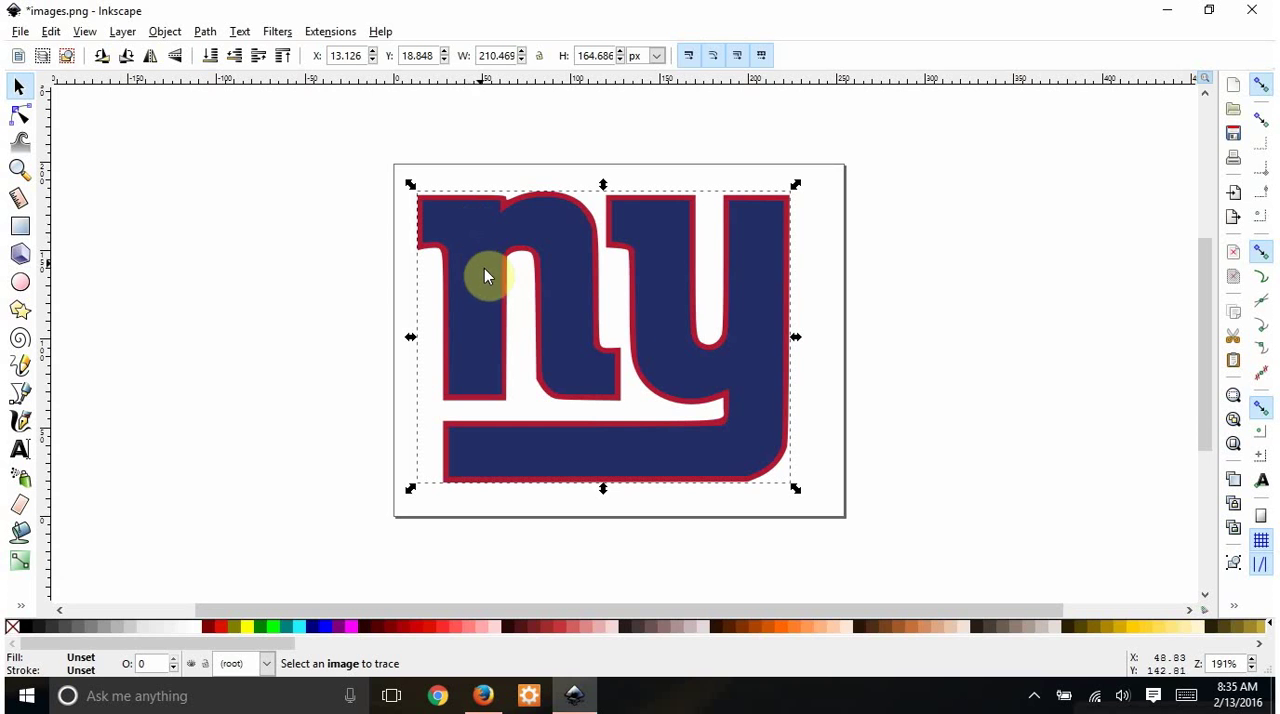
- Enter the traced logo's group, pull the blue layer off the red layer, and shift the red layer on the page
{"action": "left_click", "coordinate": [165, 32]}
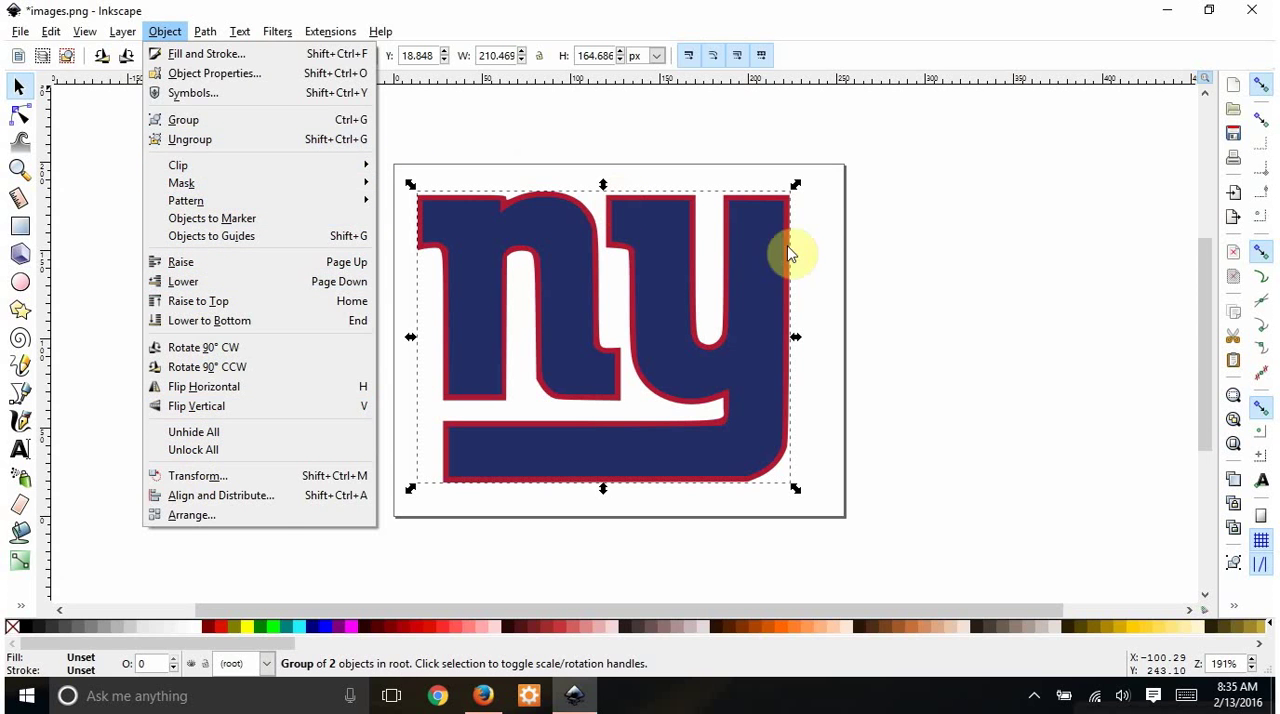
{"action": "left_click", "coordinate": [929, 246]}
{"action": "double_click", "coordinate": [489, 266]}
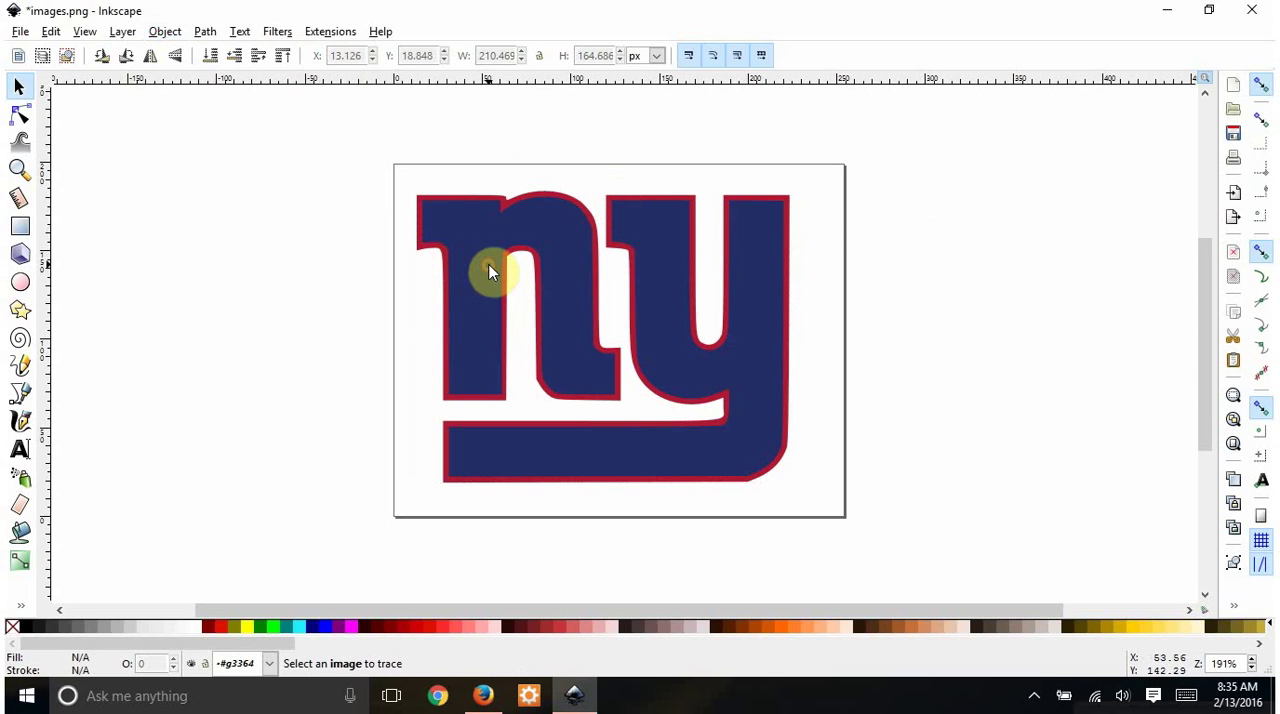
{"action": "left_click_drag", "start_coordinate": [487, 266], "coordinate": [143, 277]}
{"action": "left_click_drag", "start_coordinate": [124, 262], "coordinate": [124, 258]}
{"action": "left_click_drag", "start_coordinate": [443, 298], "coordinate": [520, 328]}
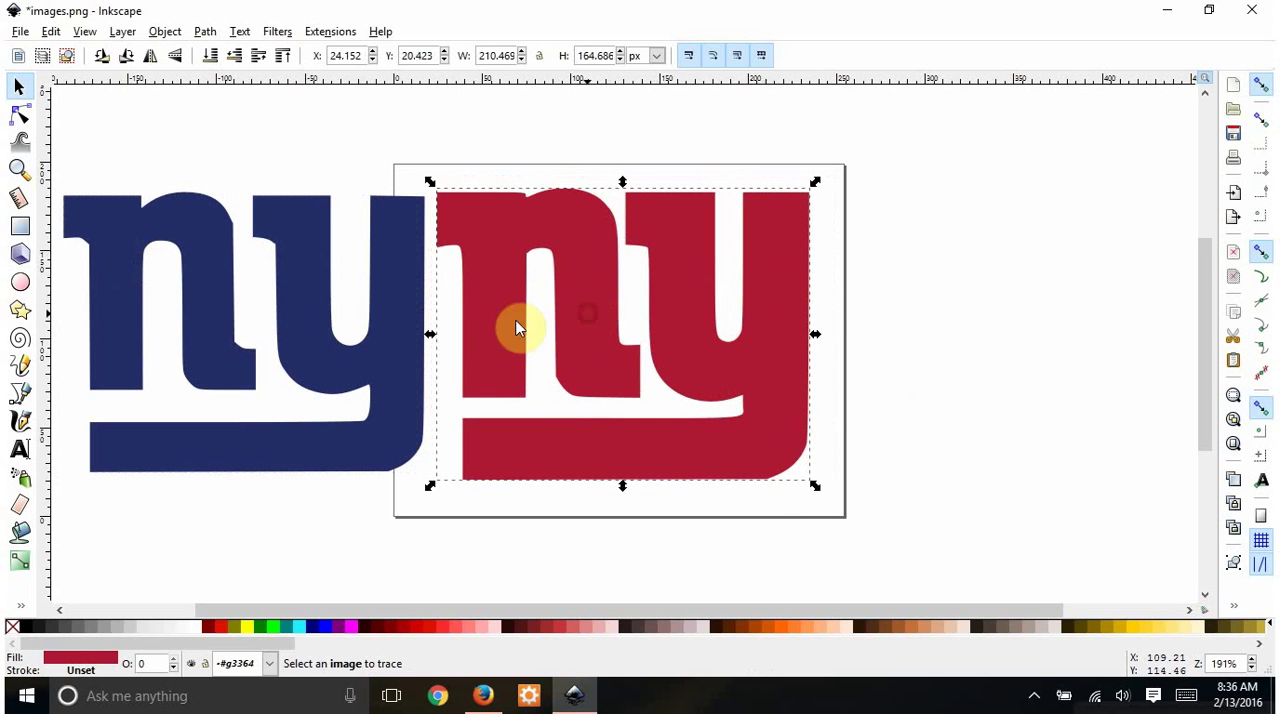
- Place the blue layer back over the red one and centre both on the vertical axis relative to Selection Area
{"action": "mouse_move", "coordinate": [204, 295]}
{"action": "left_mouse_down"}
{"action": "mouse_move", "coordinate": [586, 334]}
{"action": "mouse_move", "coordinate": [582, 303]}
{"action": "left_mouse_up"}
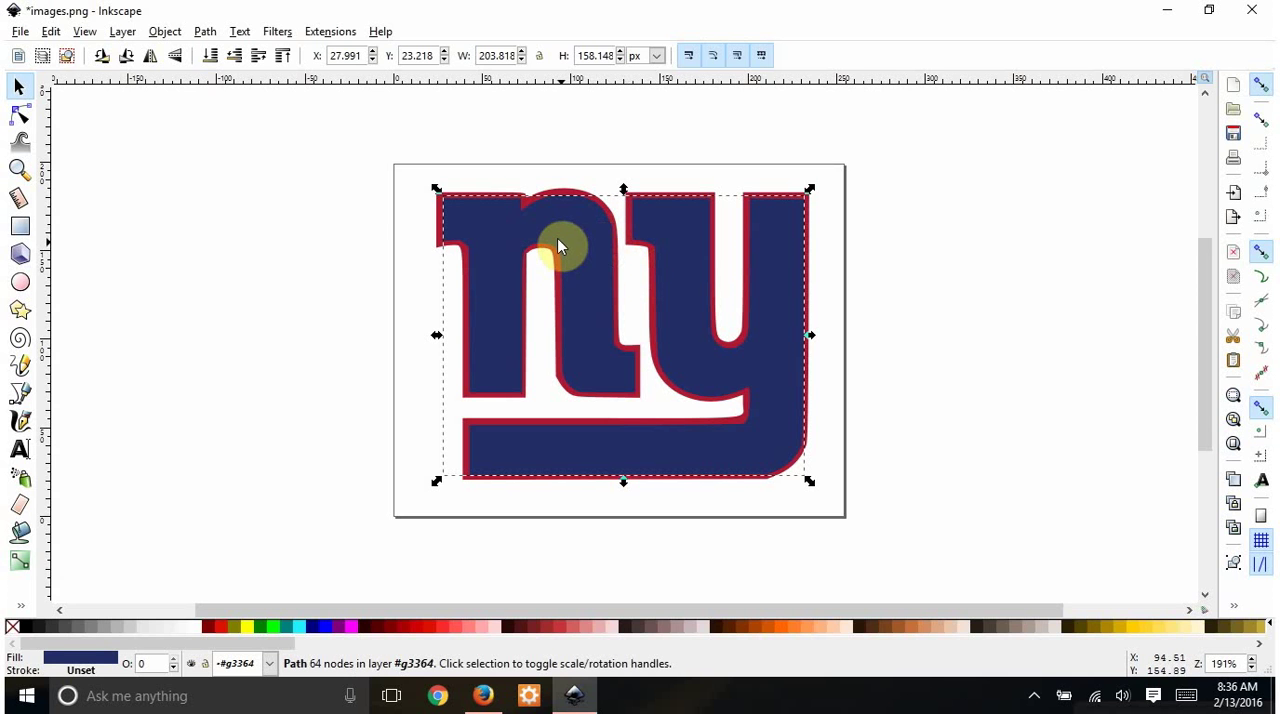
{"action": "left_click", "coordinate": [390, 152]}
{"action": "left_click_drag", "start_coordinate": [388, 156], "coordinate": [860, 545]}
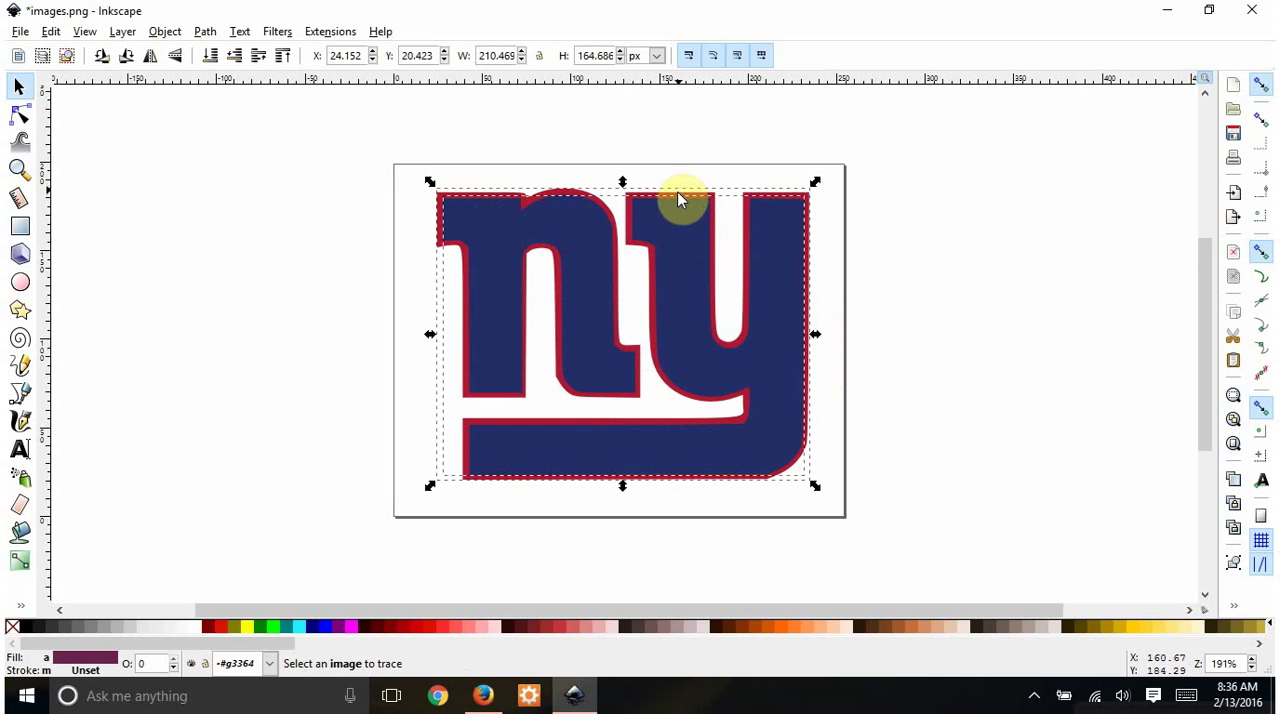
{"action": "left_click", "coordinate": [166, 32]}
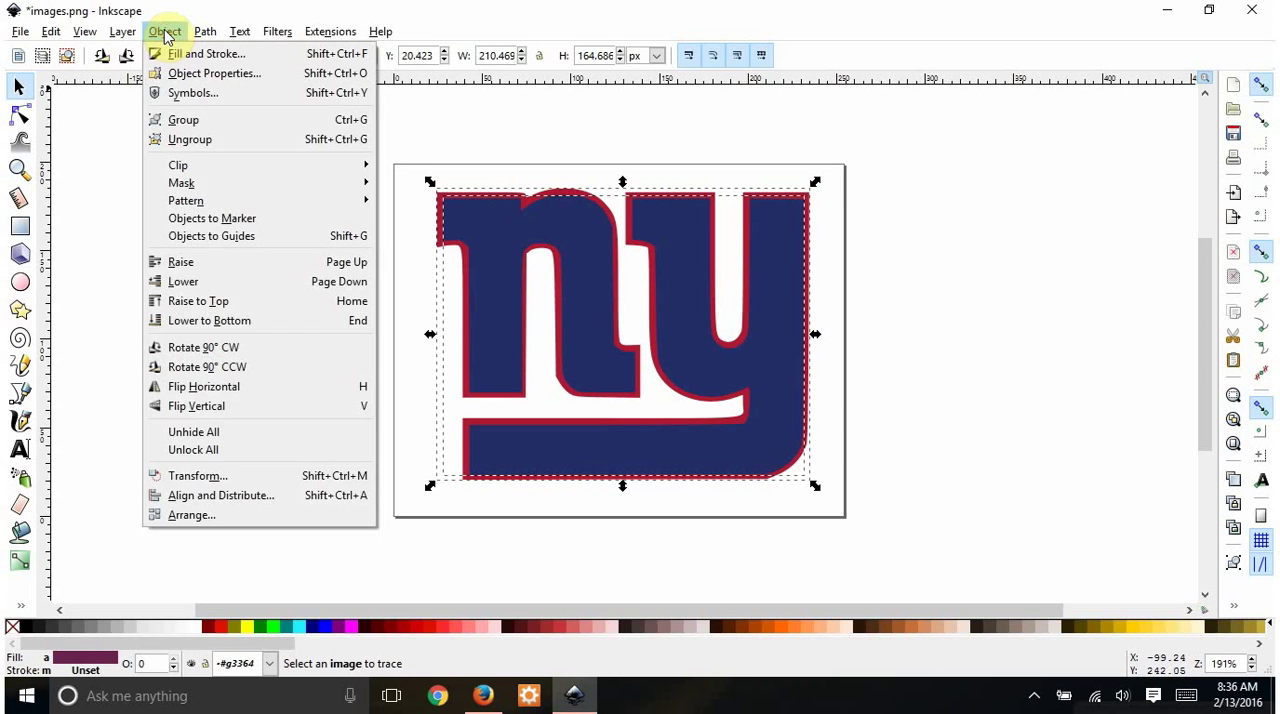
{"action": "left_click", "coordinate": [226, 496]}
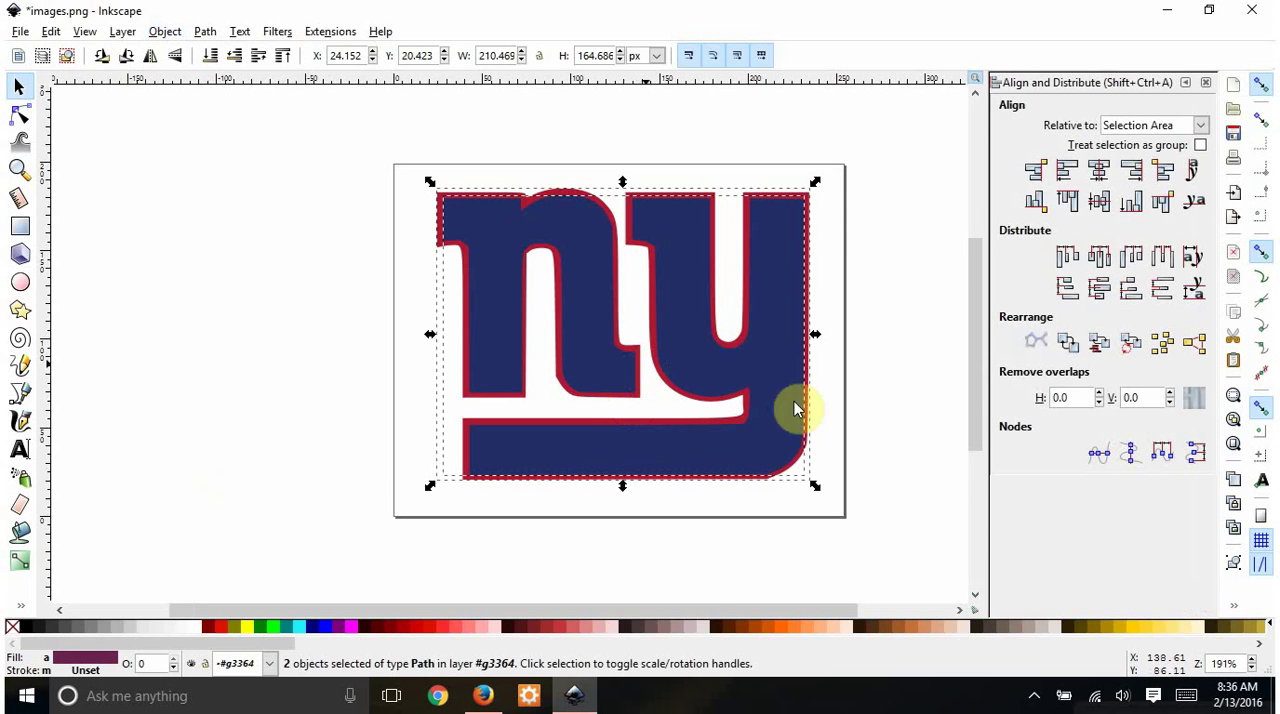
{"action": "left_click", "coordinate": [1100, 175]}
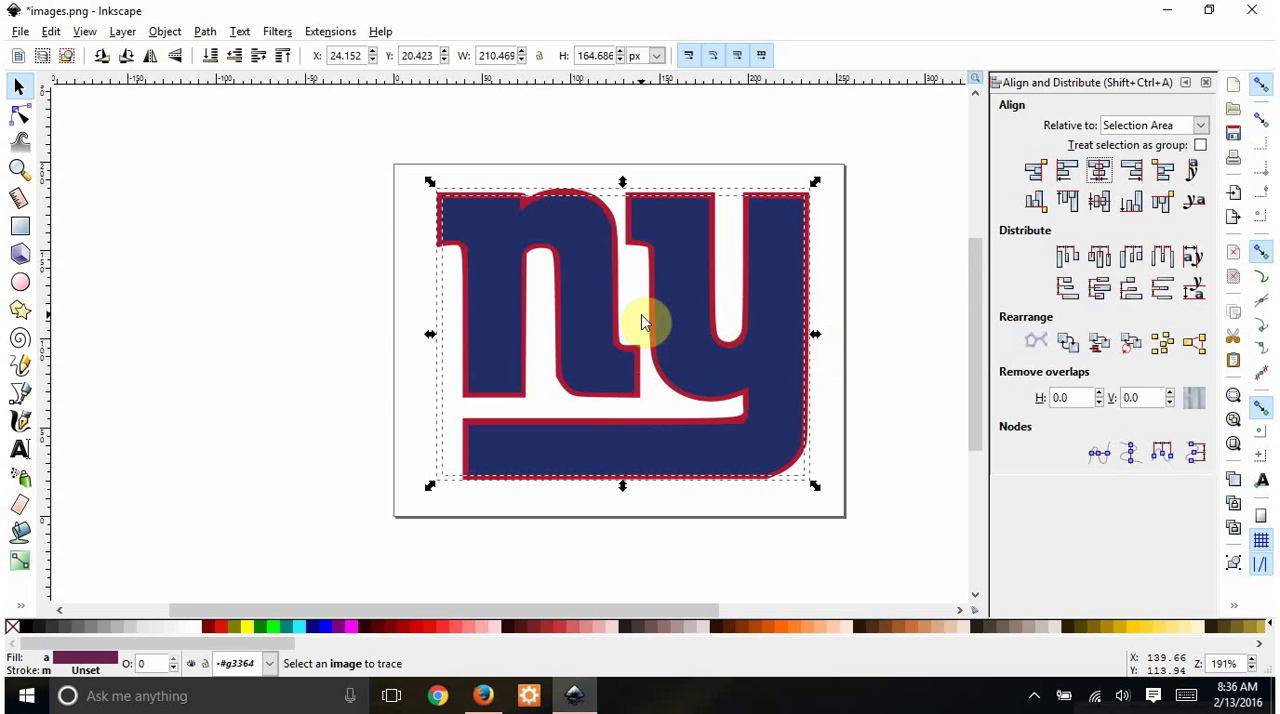
{"action": "left_click", "coordinate": [1205, 82]}
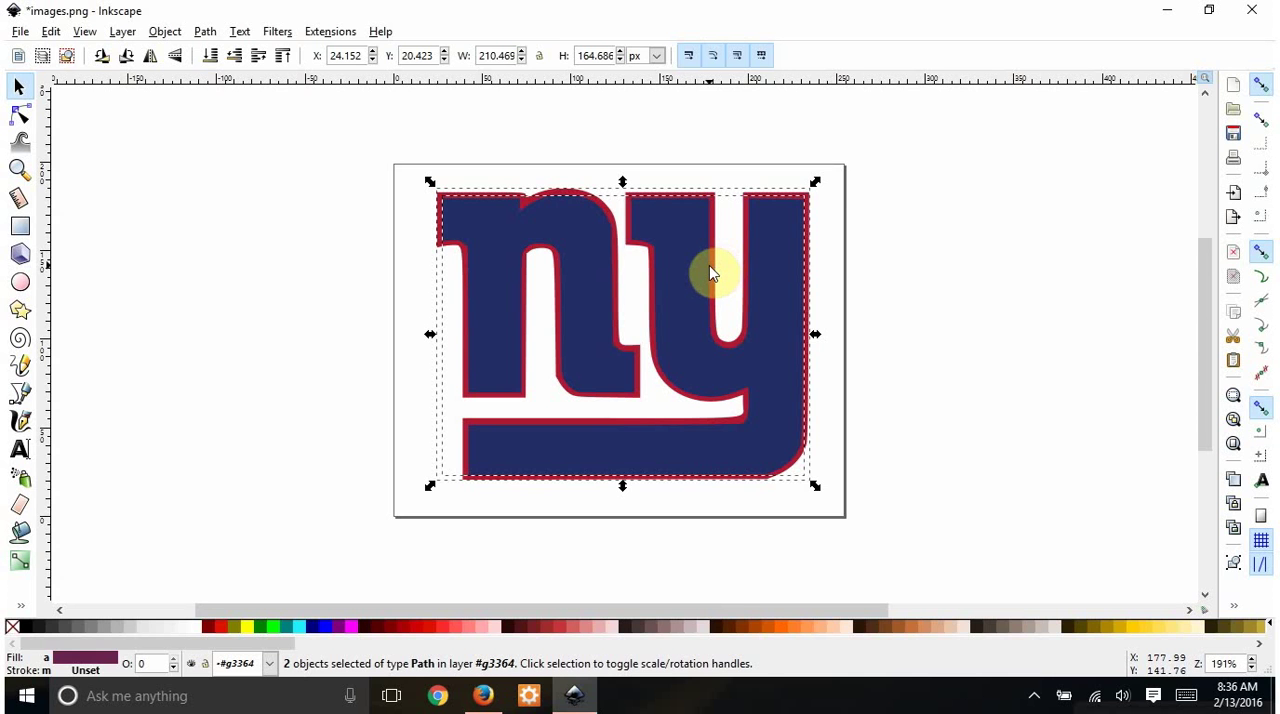
- Group the blue and red layers and reposition the grouped logo at about X 19, Y 22 px on the page
{"action": "key", "text": "ctrl+g"}
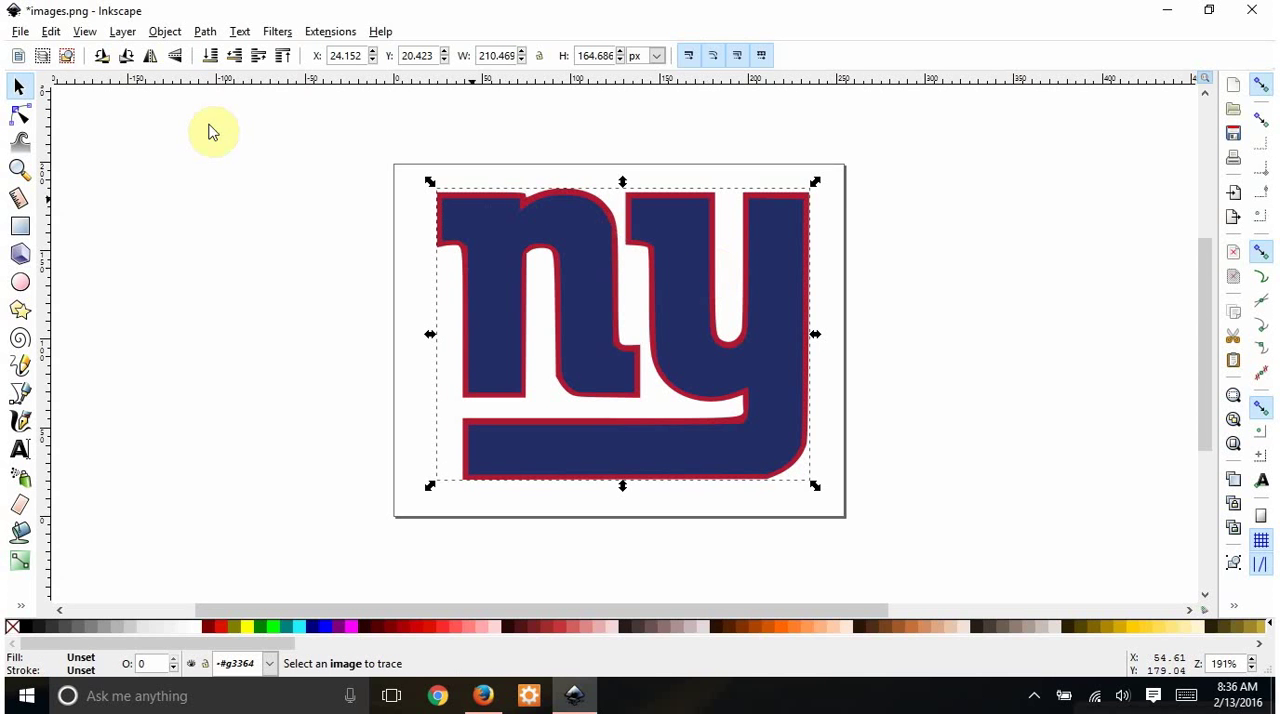
{"action": "left_click", "coordinate": [165, 32]}
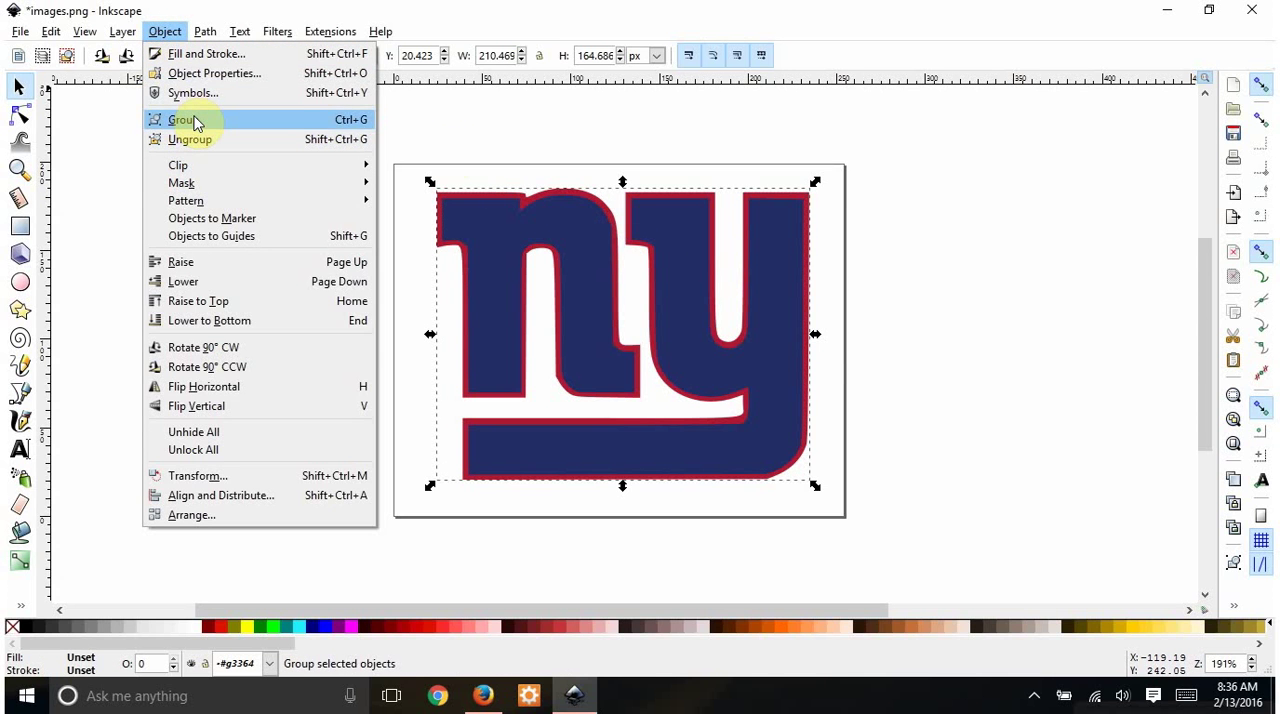
{"action": "left_click", "coordinate": [561, 142]}
{"action": "left_click_drag", "start_coordinate": [465, 220], "coordinate": [551, 331]}
{"action": "left_click_drag", "start_coordinate": [790, 366], "coordinate": [793, 333]}
{"action": "left_click_drag", "start_coordinate": [590, 298], "coordinate": [573, 293]}
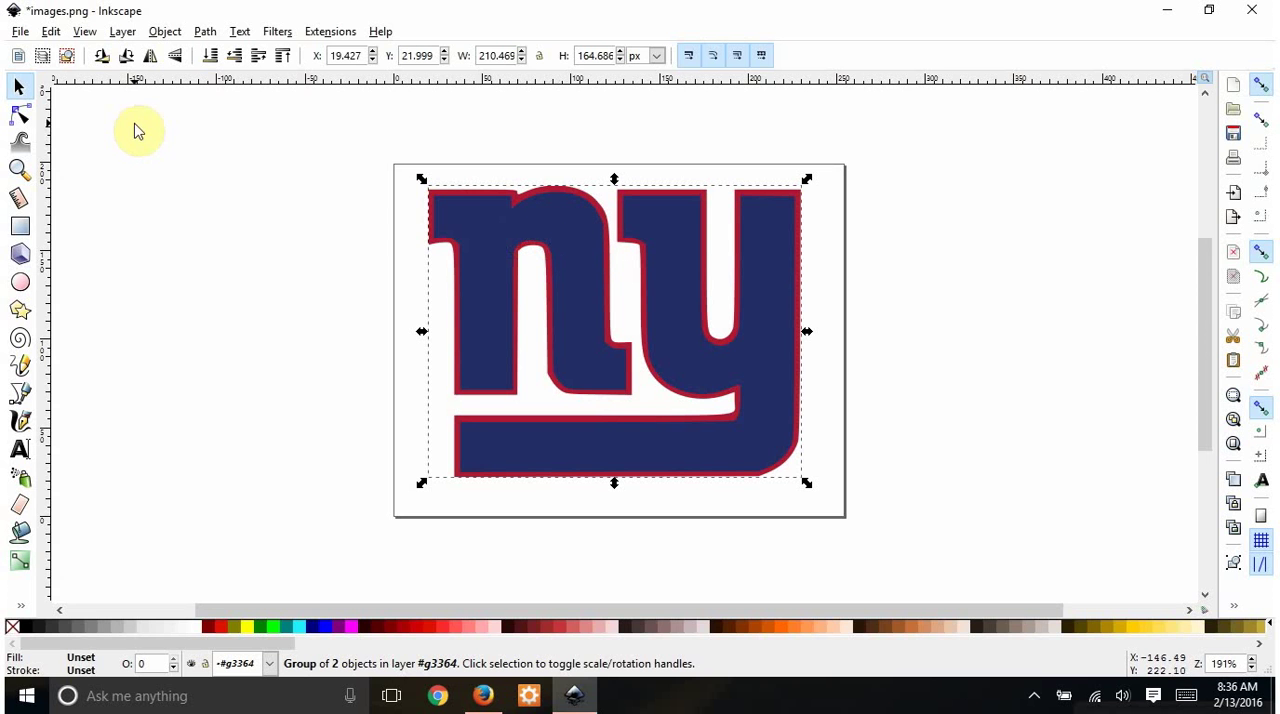
- Save the grouped logo to the Desktop as a Plain SVG file named giants
{"action": "left_click", "coordinate": [20, 33]}
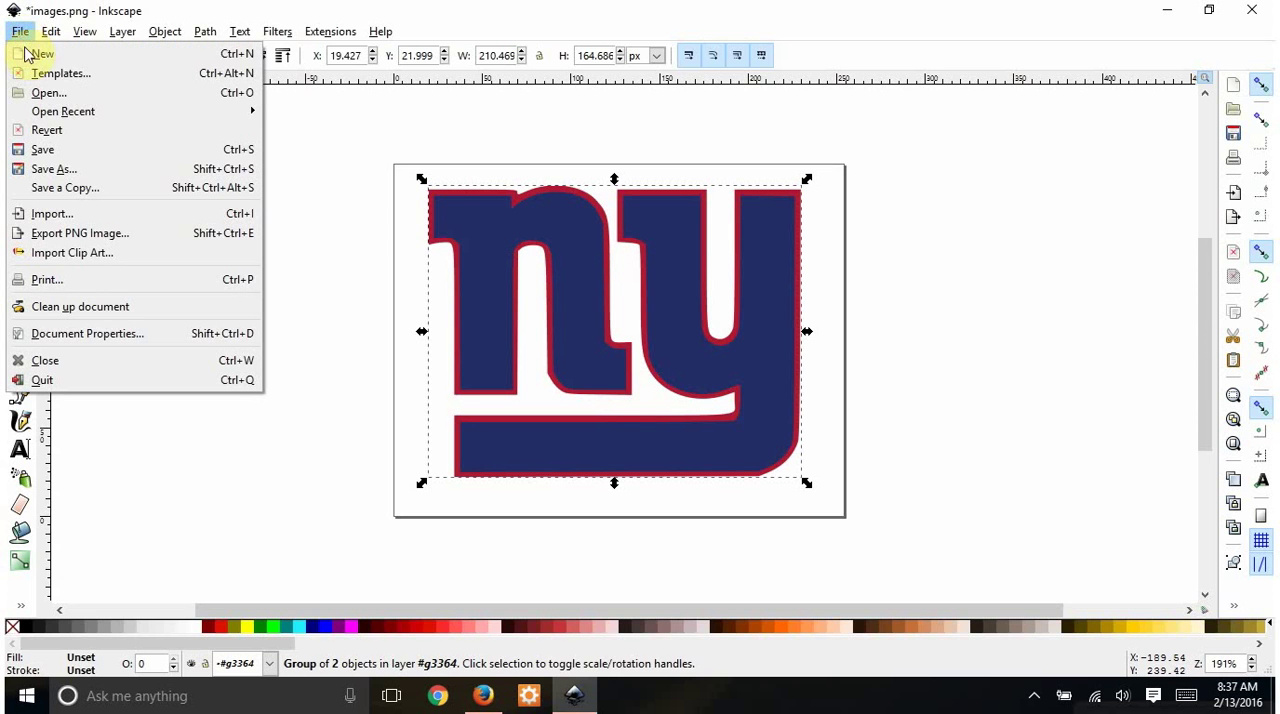
{"action": "left_click", "coordinate": [44, 172]}
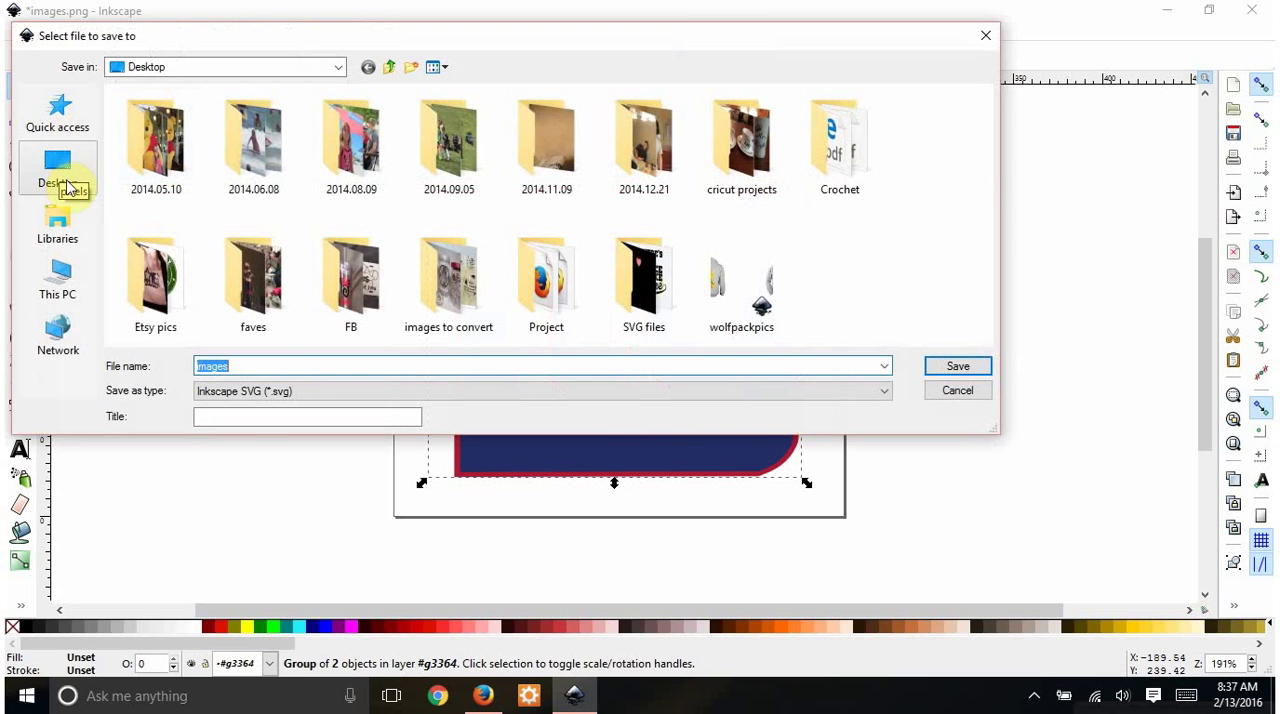
{"action": "left_click", "coordinate": [264, 393]}
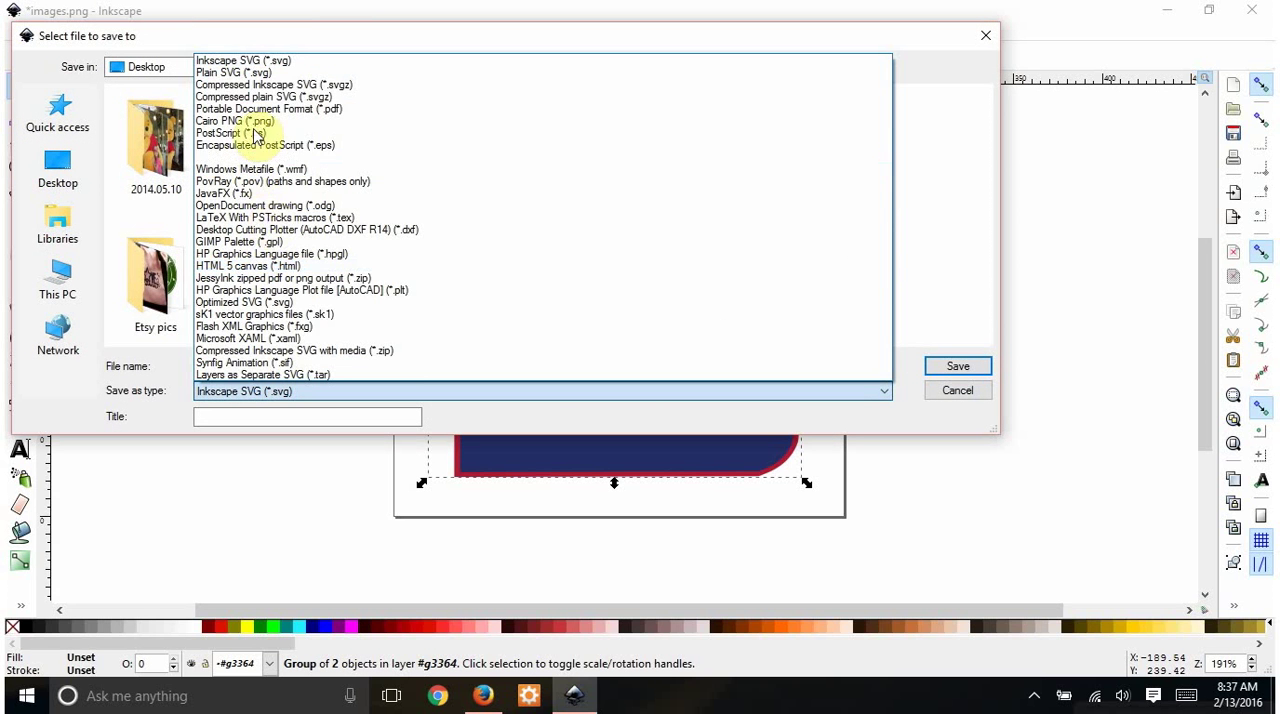
{"action": "left_click", "coordinate": [227, 74]}
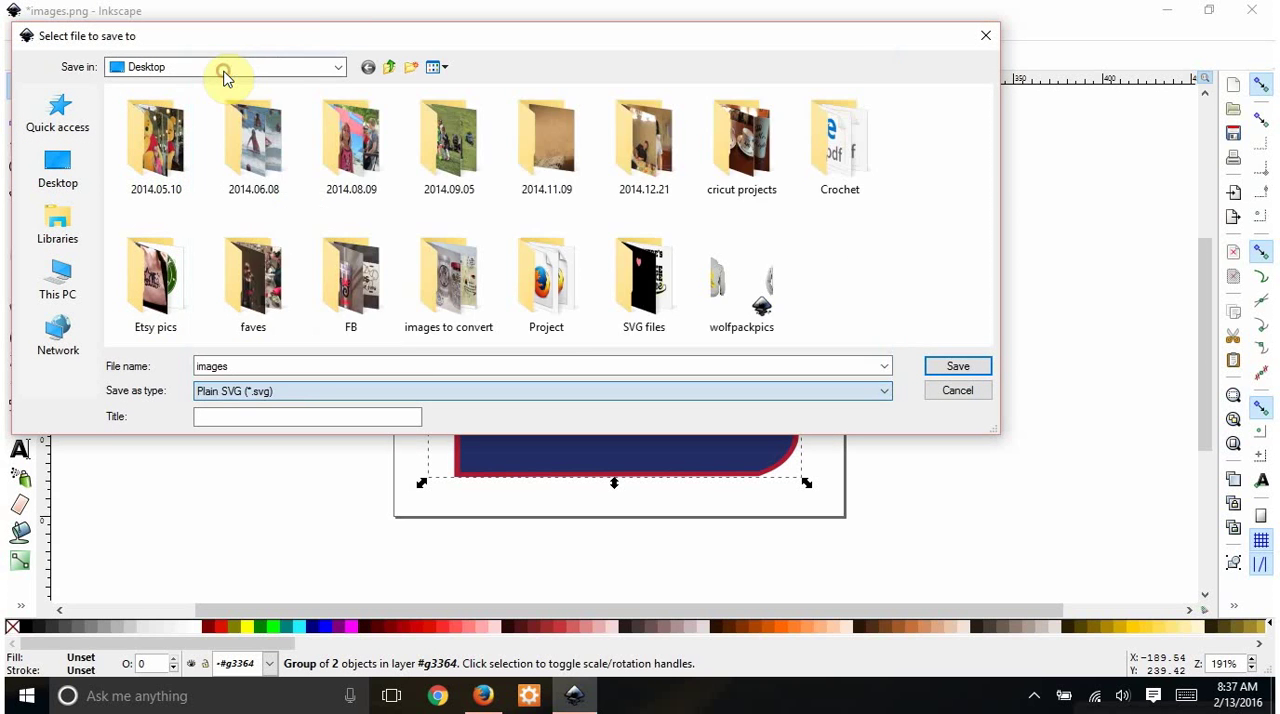
{"action": "double_click", "coordinate": [261, 367]}
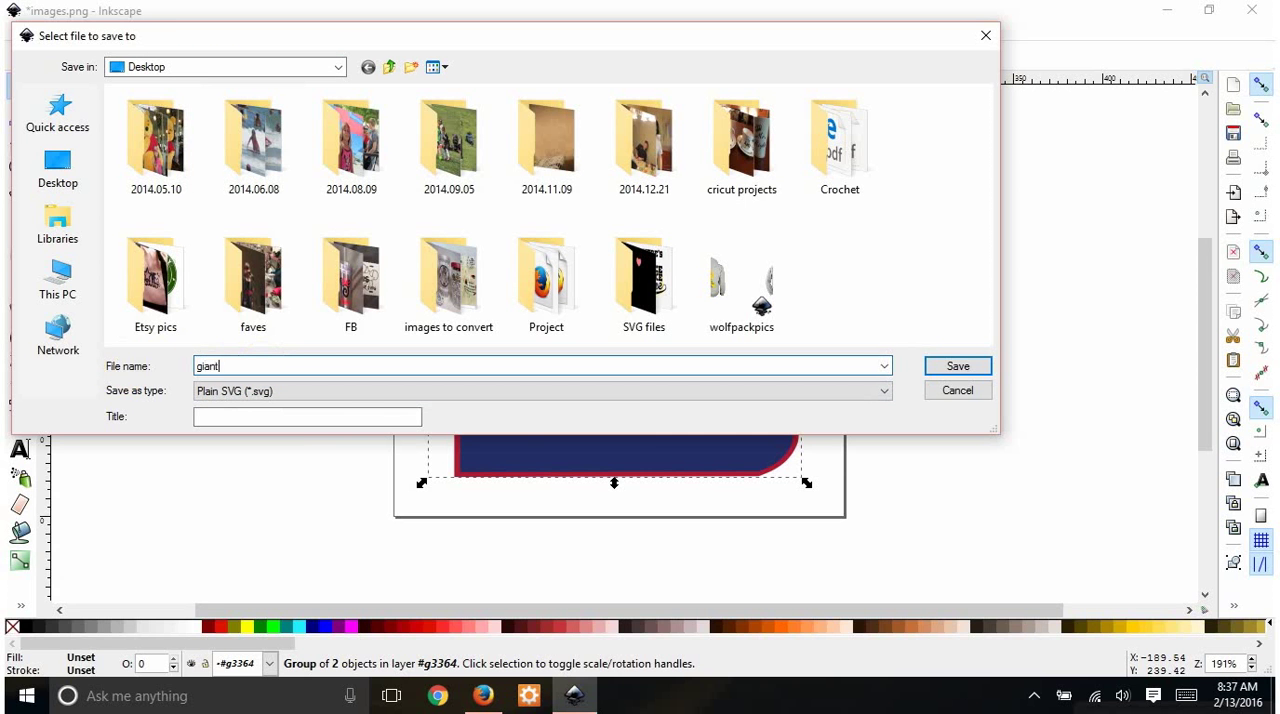
{"action": "left_click", "coordinate": [956, 368]}
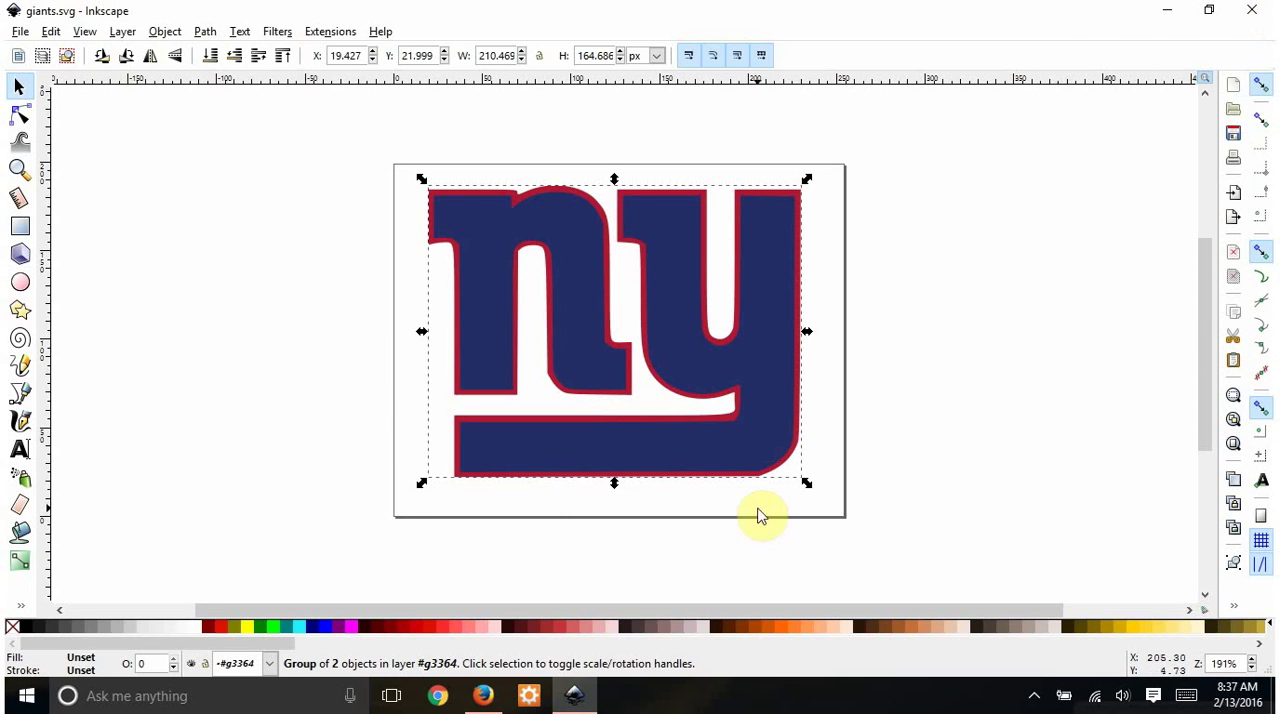
- Switch to Firefox to view the Minnie Mouse bow clipart image, and return to Inkscape
{"action": "mouse_move", "coordinate": [489, 704]}
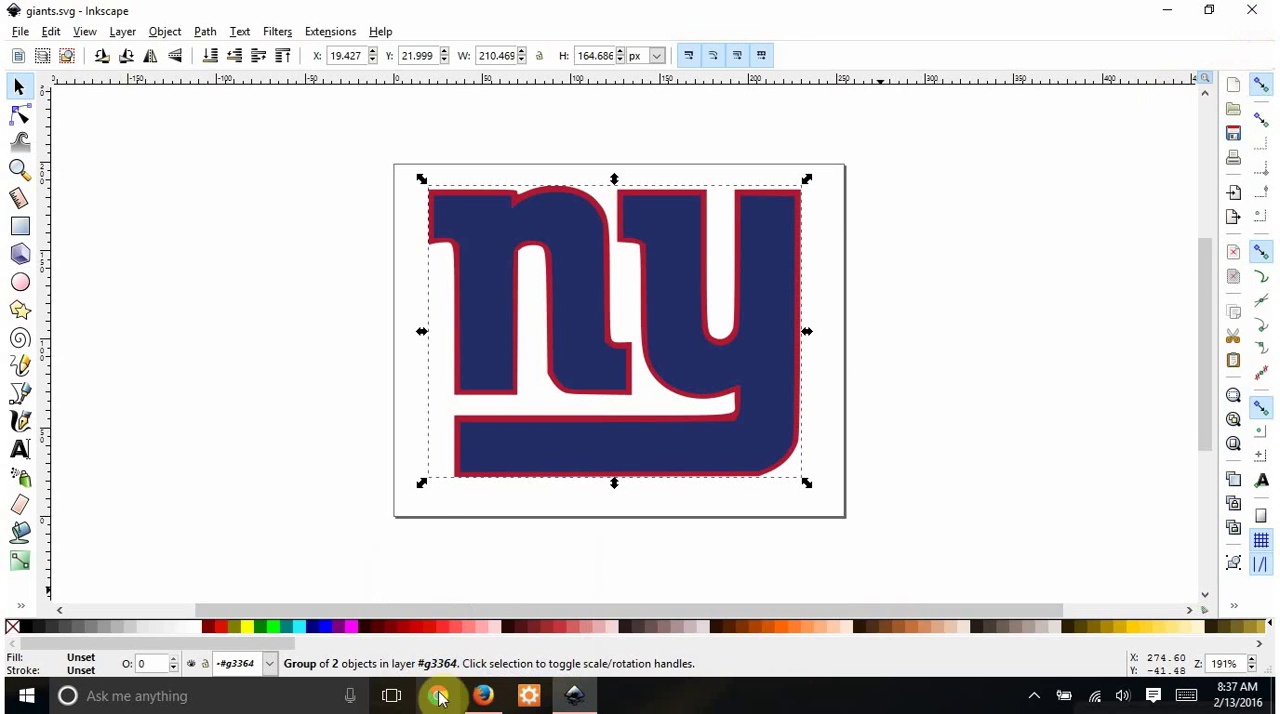
{"action": "left_click", "coordinate": [483, 697]}
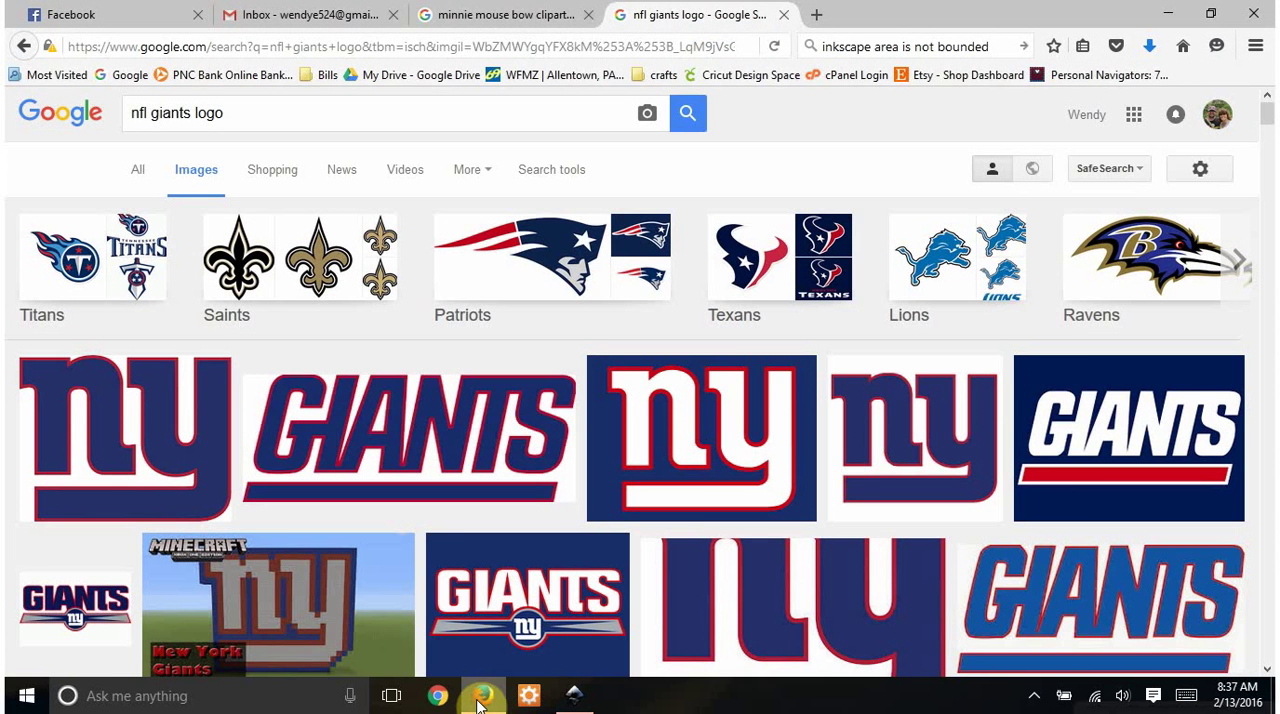
{"action": "left_click", "coordinate": [483, 8]}
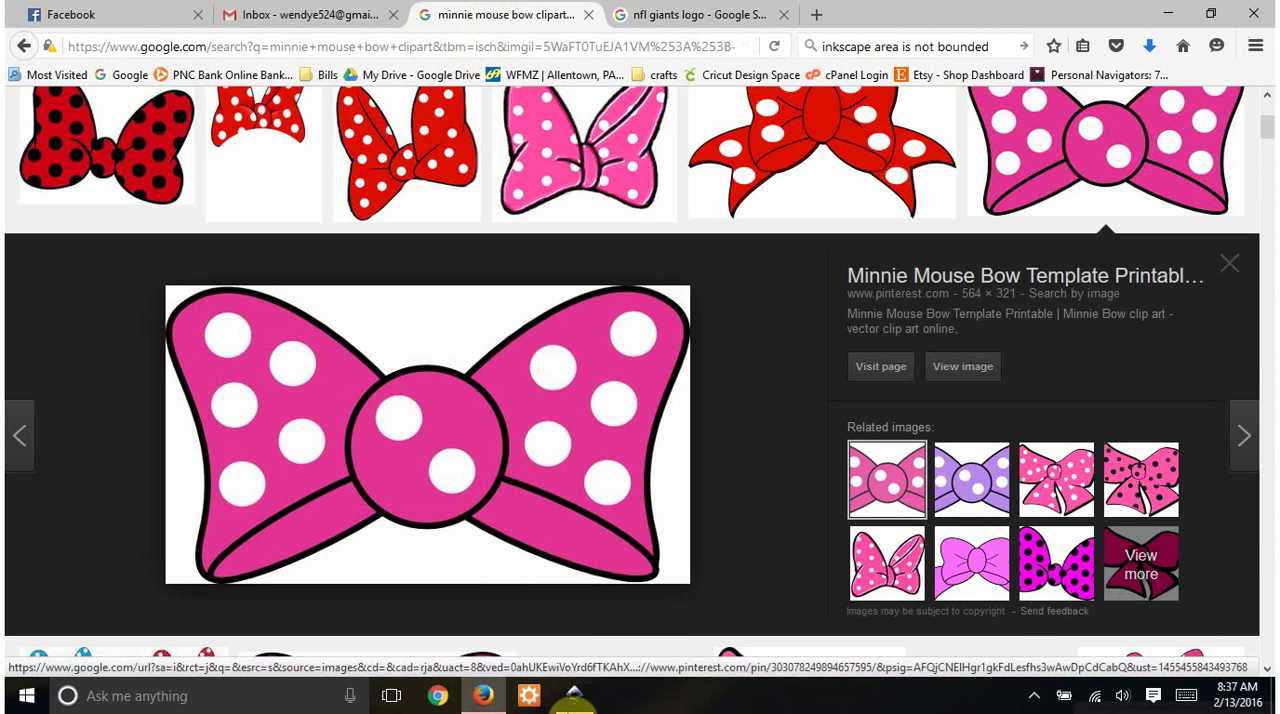
{"action": "left_click", "coordinate": [574, 695]}
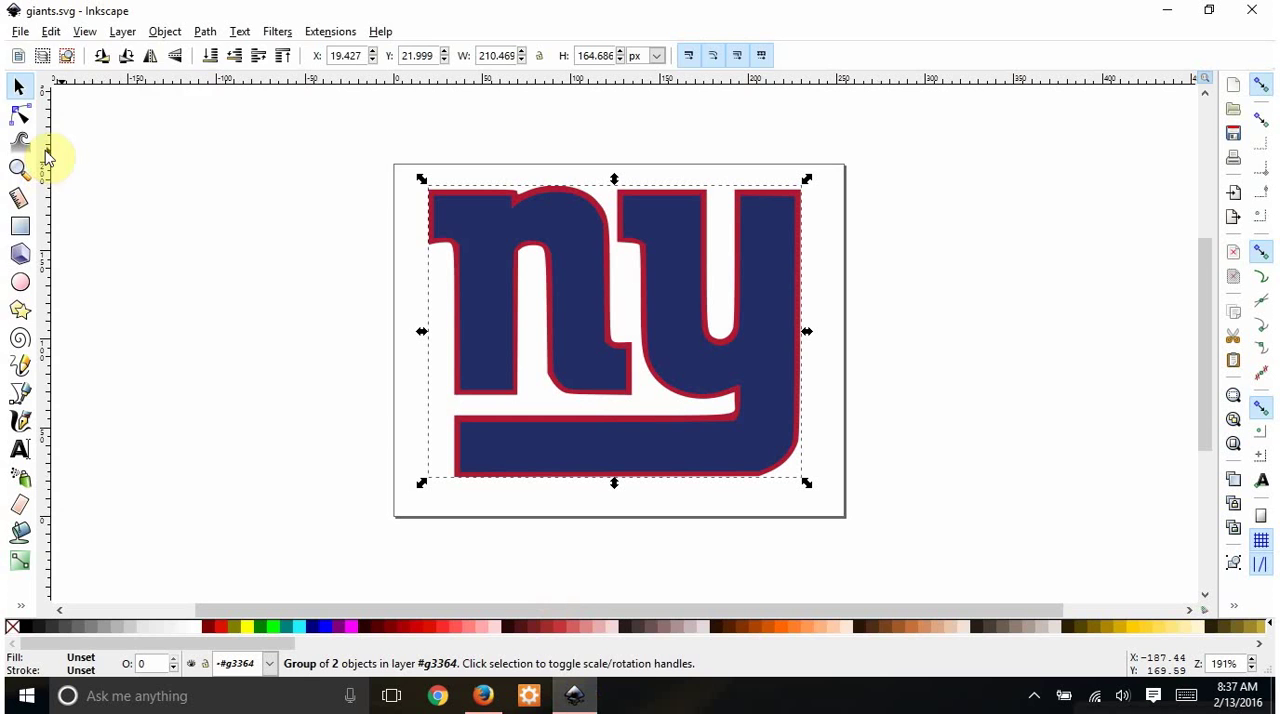
- Start a new document and open the pink bow JPEG from the Desktop, embedded at default import resolution, in a maximized window
{"action": "left_click", "coordinate": [17, 33]}
{"action": "left_click", "coordinate": [39, 52]}
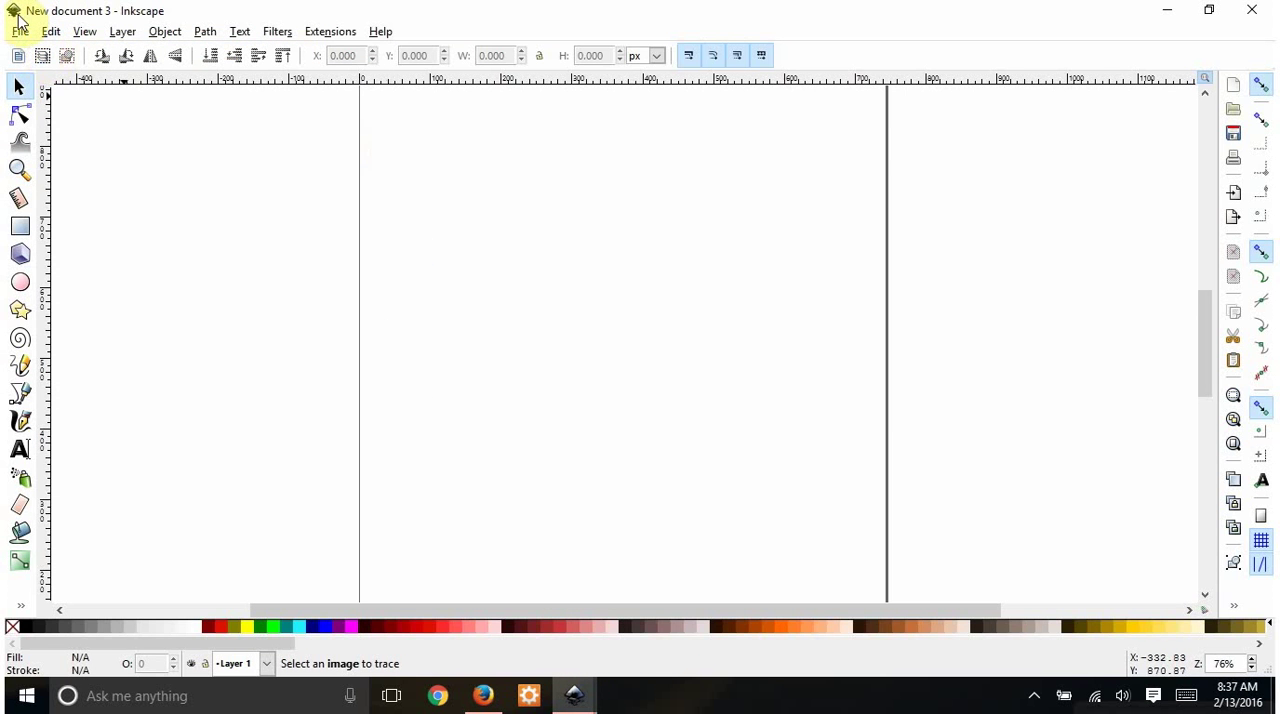
{"action": "left_click", "coordinate": [20, 31]}
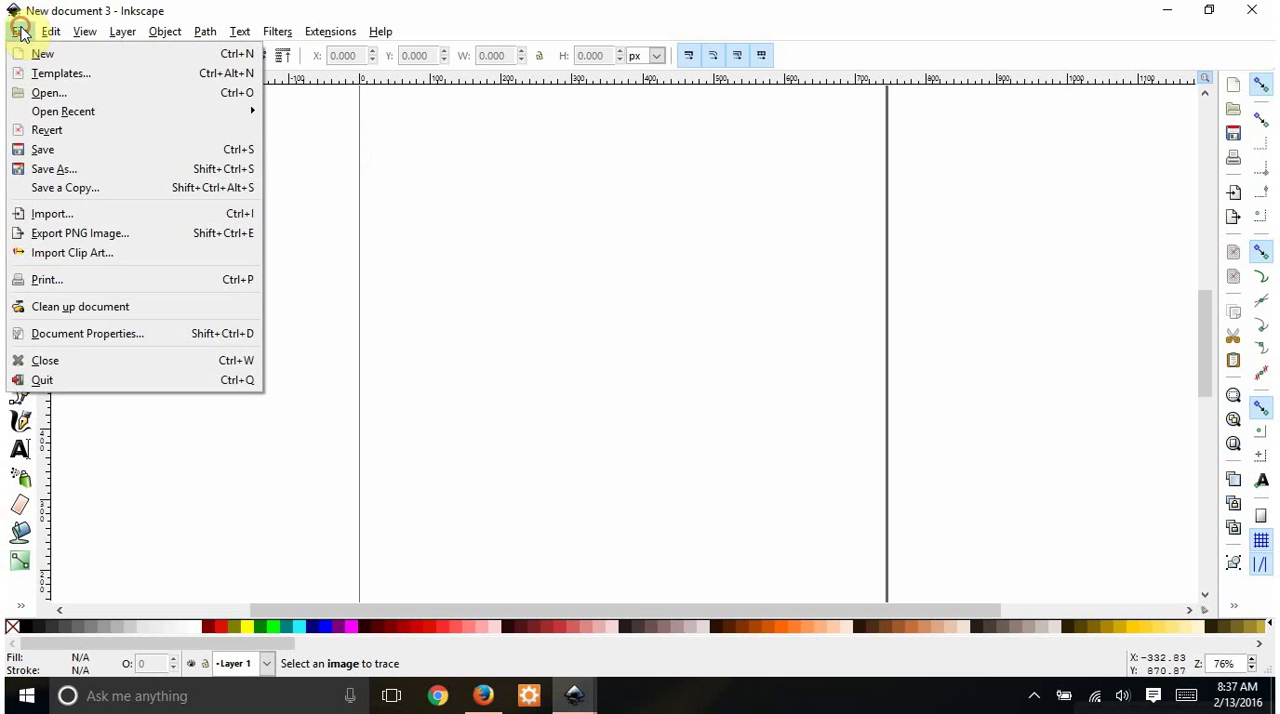
{"action": "left_click", "coordinate": [45, 93]}
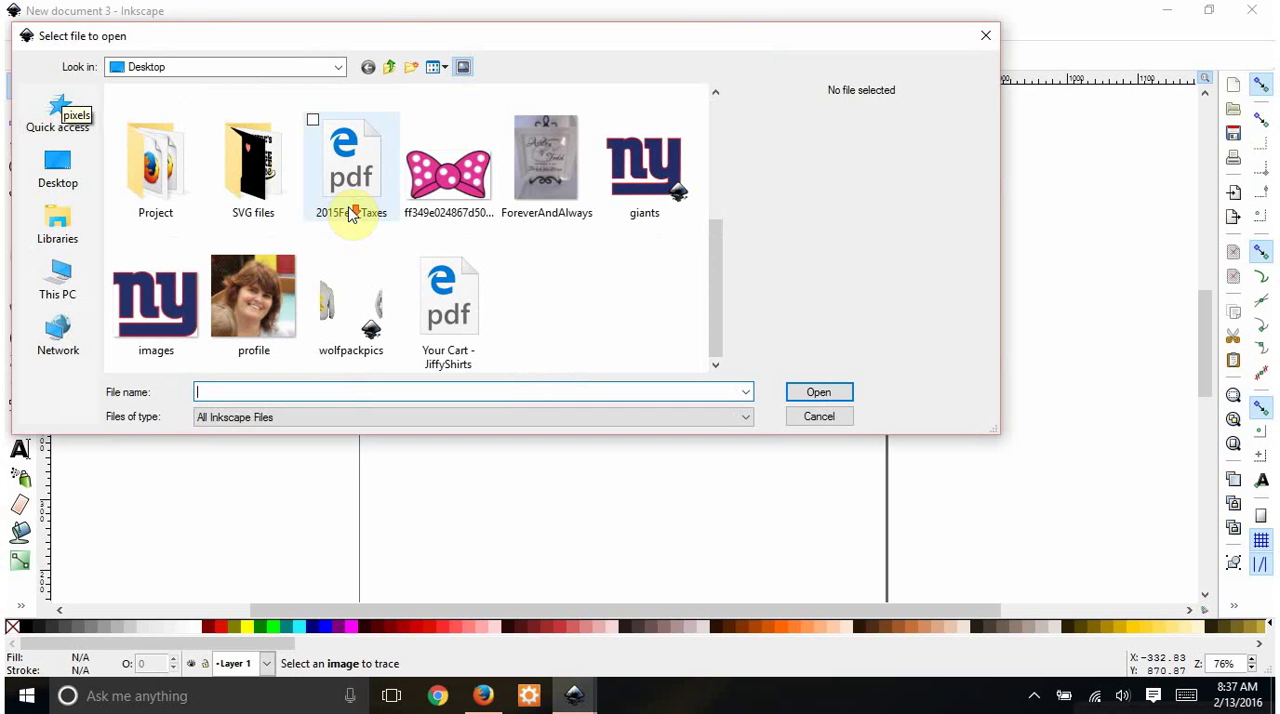
{"action": "left_click", "coordinate": [455, 176]}
{"action": "double_click", "coordinate": [462, 176]}
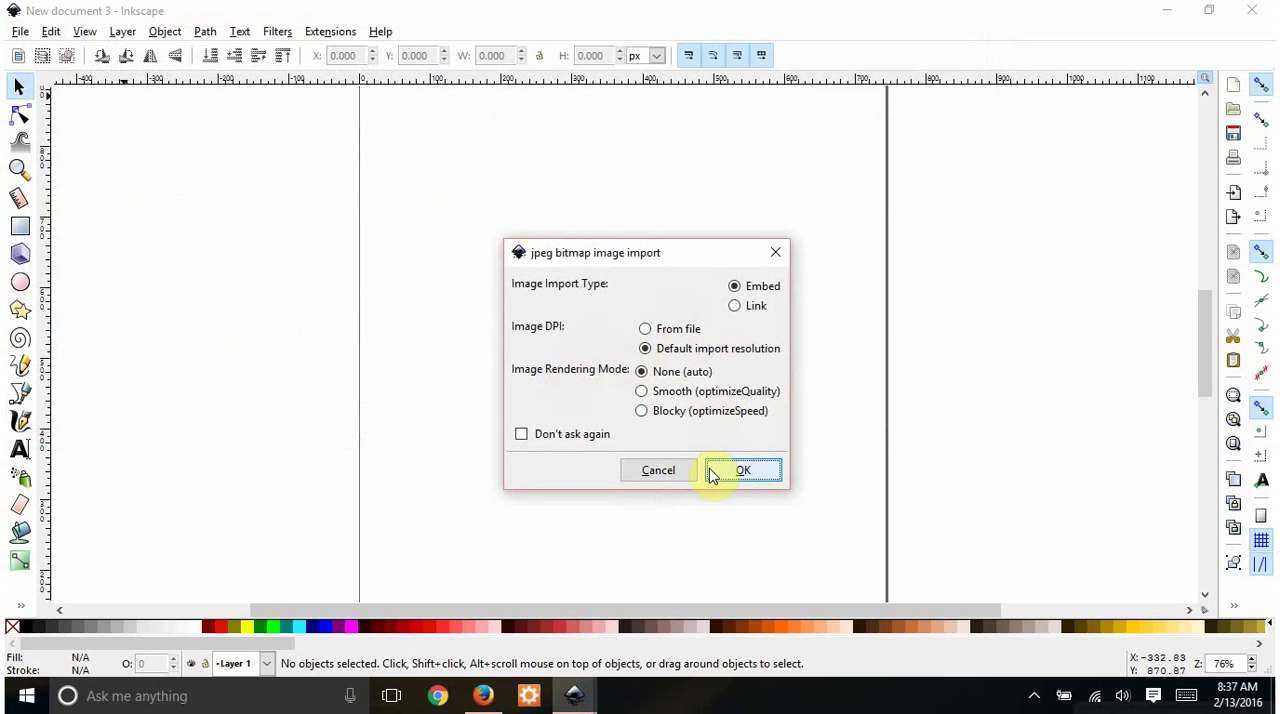
{"action": "left_click", "coordinate": [740, 471]}
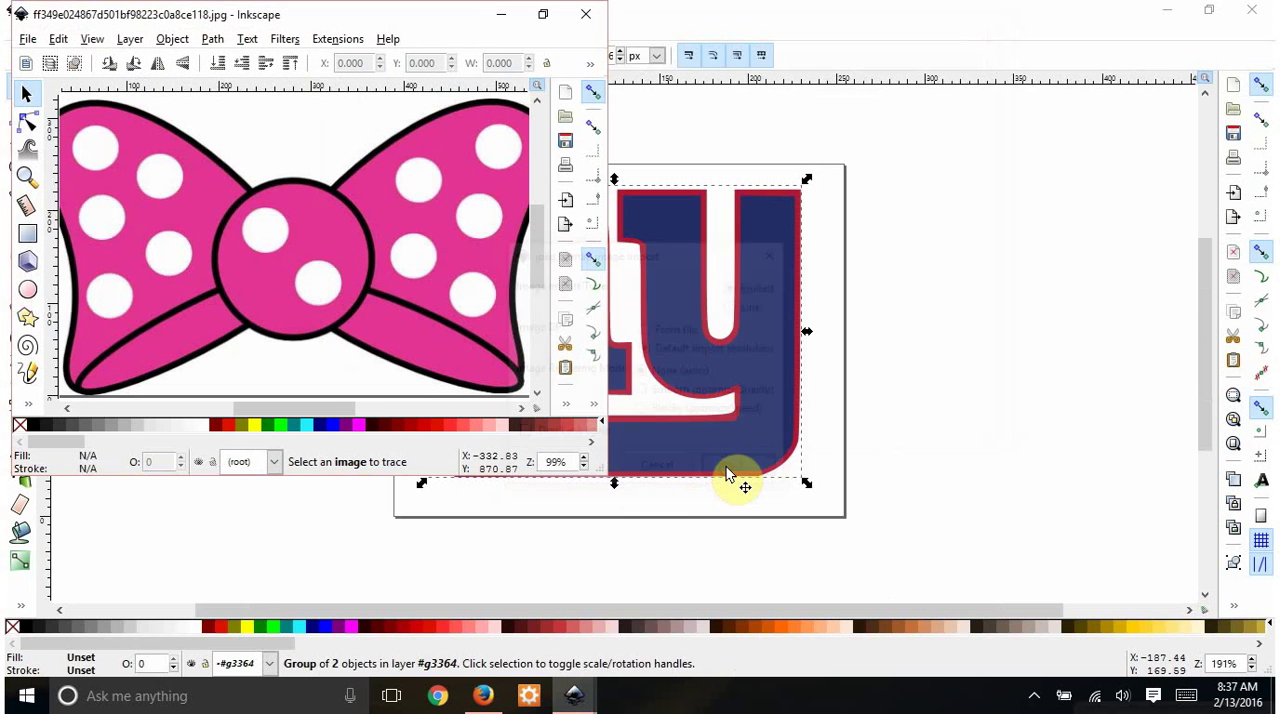
{"action": "left_click", "coordinate": [543, 14]}
{"action": "left_click", "coordinate": [495, 133]}
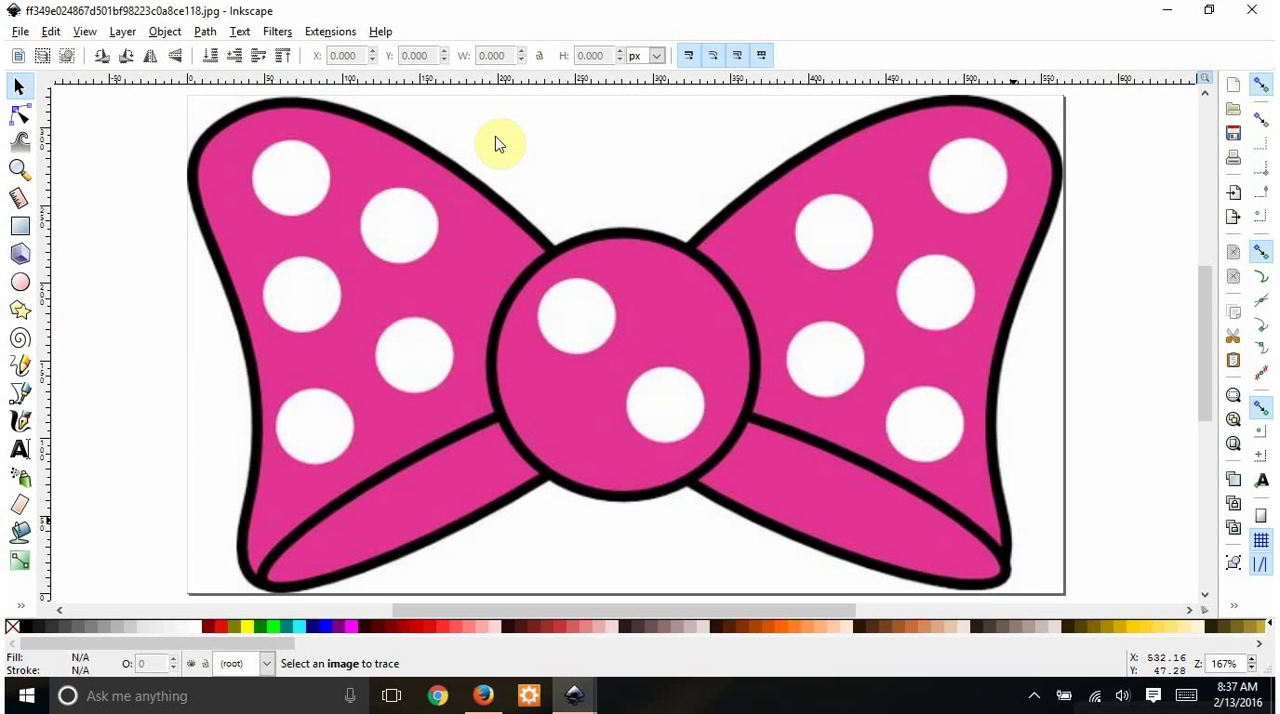
- Trace the bow image in Colors mode with 3 scans, Smooth off, Remove background and Live Preview on, and close the Trace Bitmap dialog
{"action": "scroll", "coordinate": [764, 215], "scroll_direction": "down", "scroll_amount": 1}
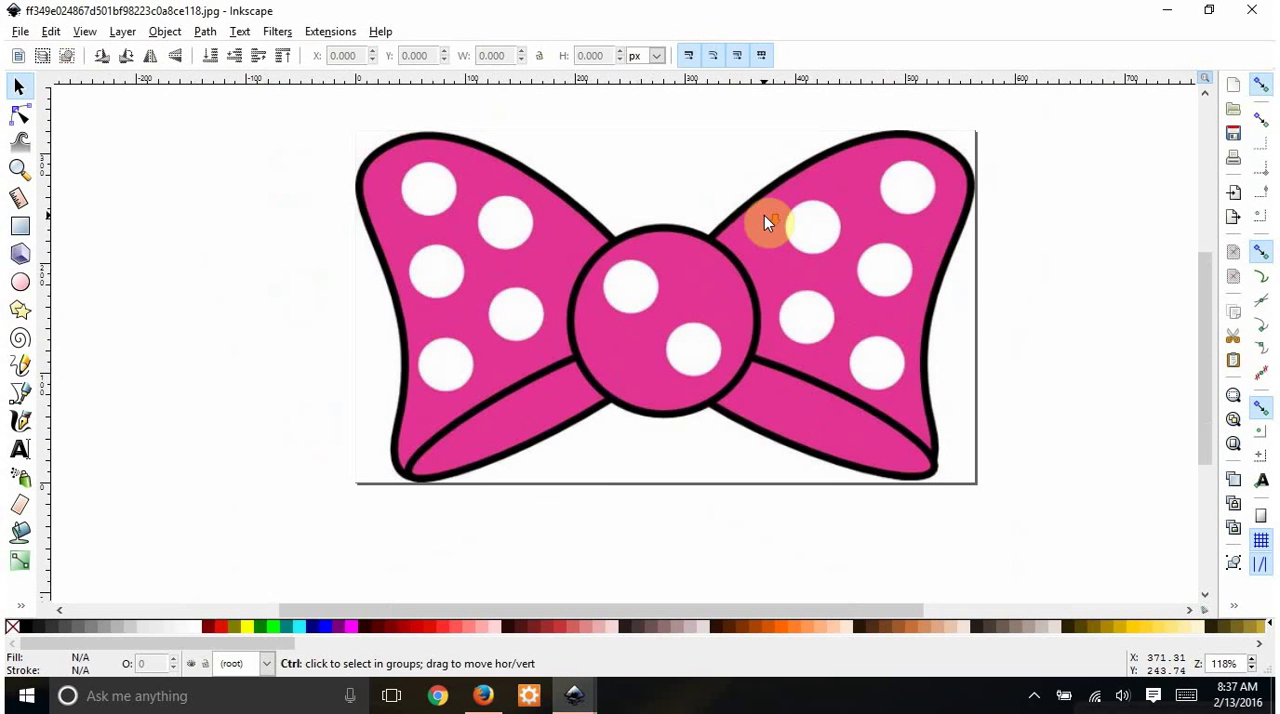
{"action": "scroll", "coordinate": [764, 215], "scroll_direction": "up", "scroll_amount": 3}
{"action": "left_click", "coordinate": [776, 390]}
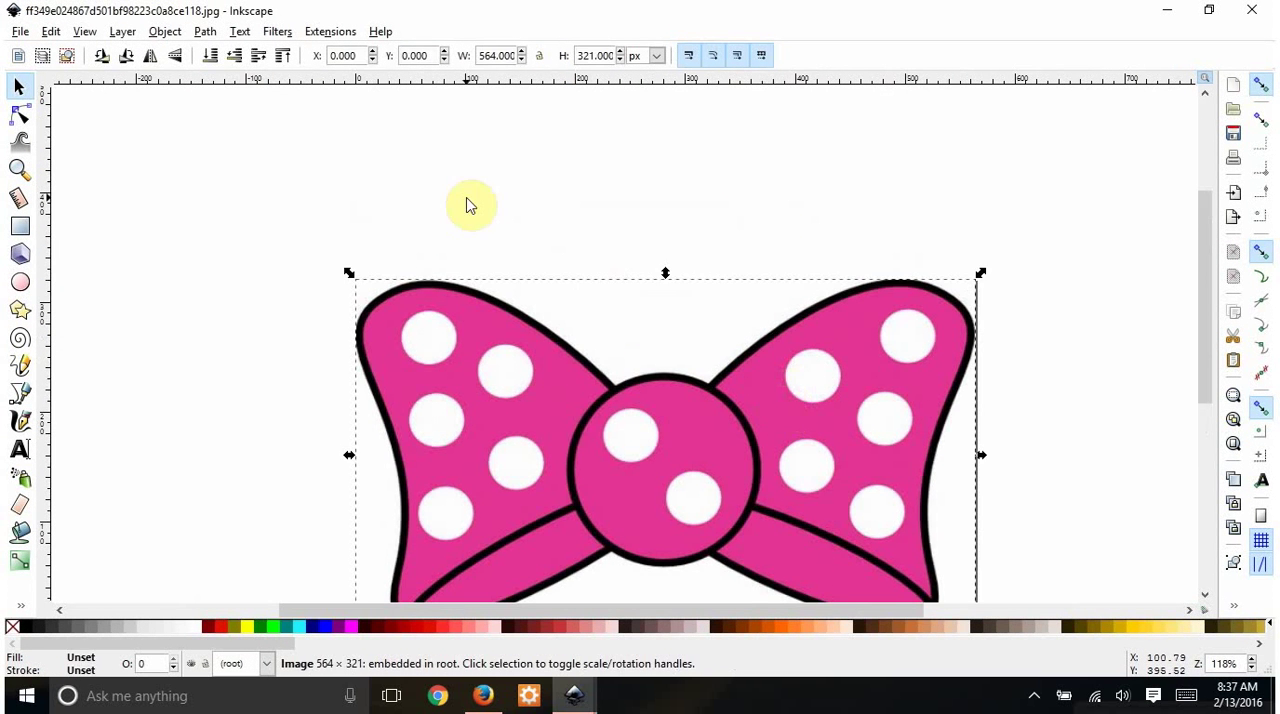
{"action": "left_click", "coordinate": [205, 32]}
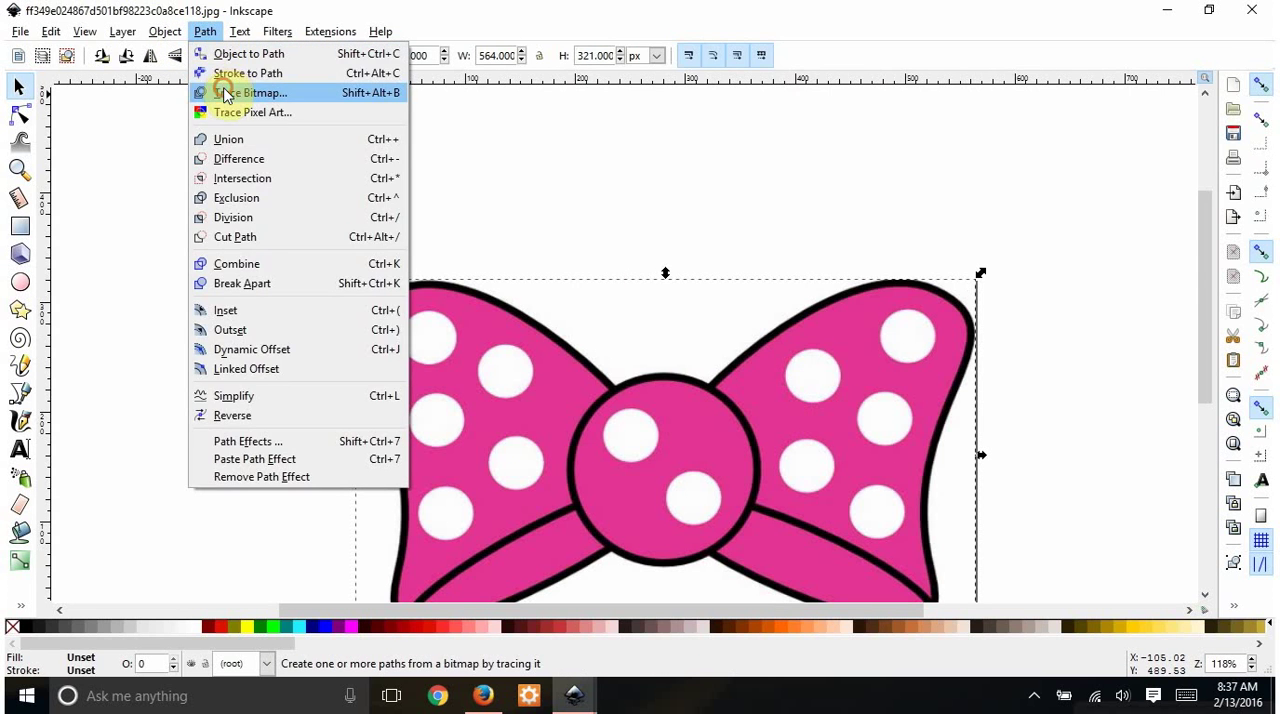
{"action": "left_click", "coordinate": [224, 93]}
{"action": "left_click", "coordinate": [623, 256]}
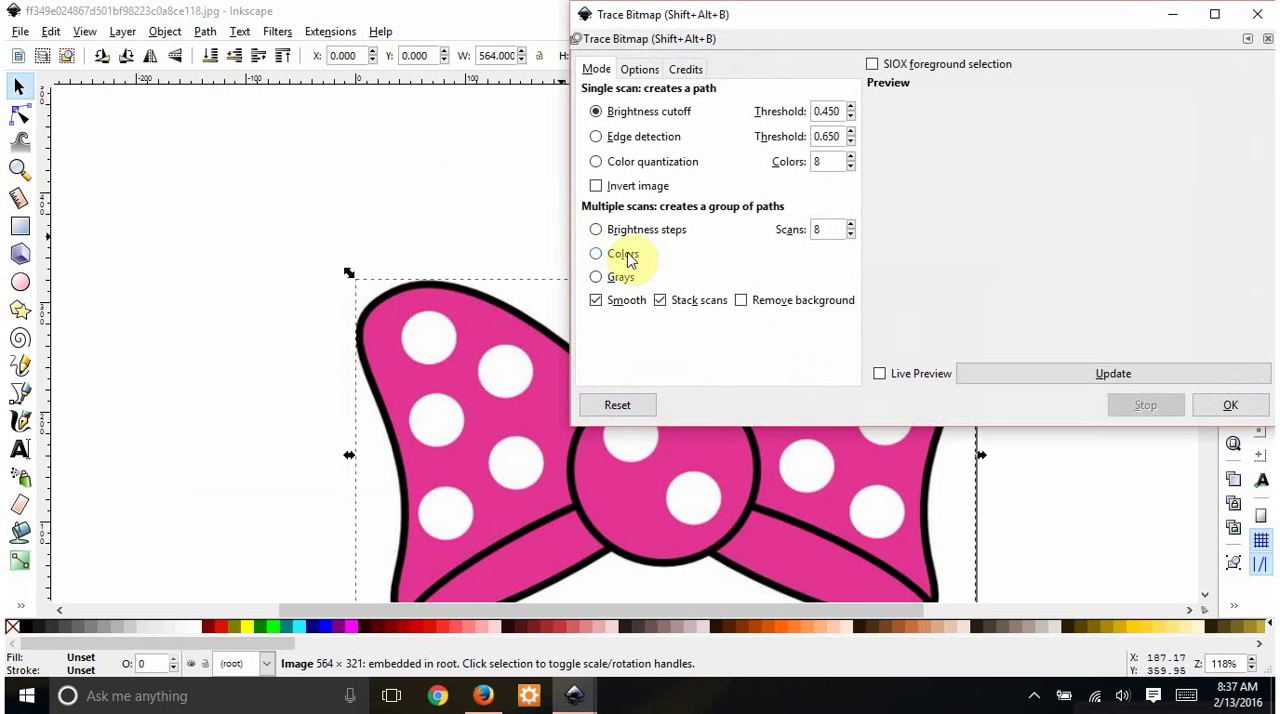
{"action": "left_click", "coordinate": [597, 300]}
{"action": "left_click", "coordinate": [745, 300]}
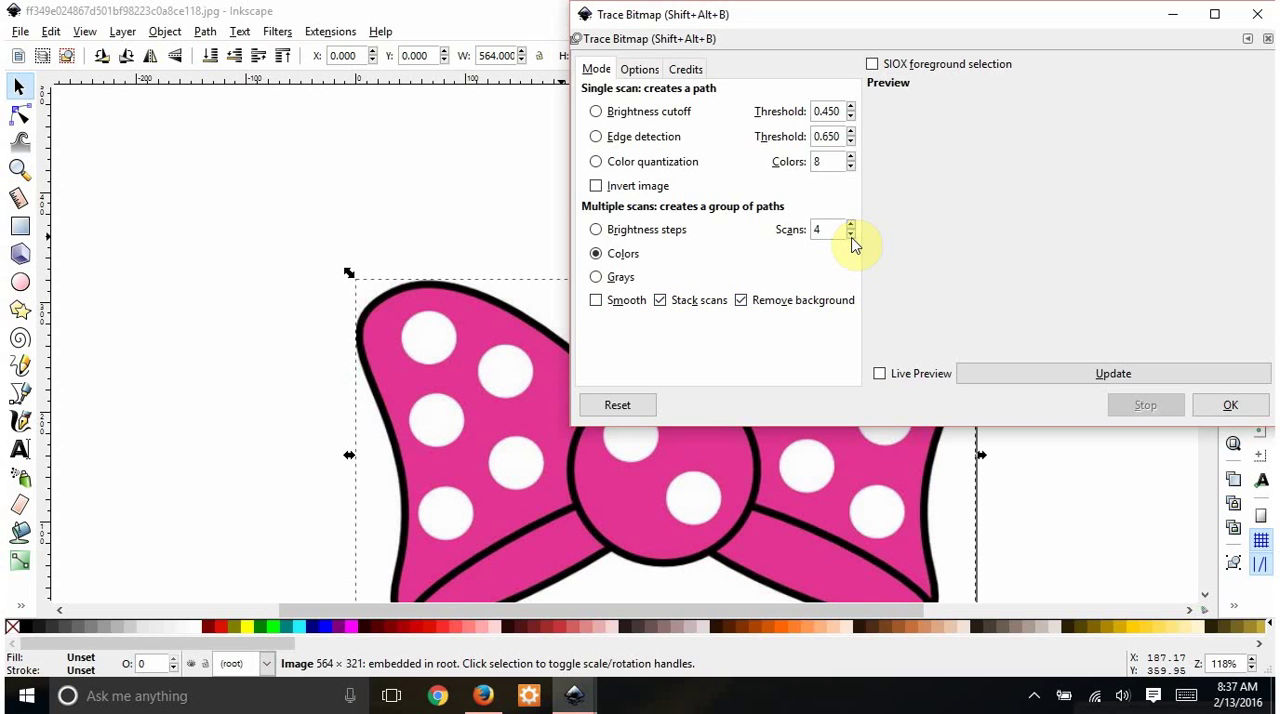
{"action": "left_click", "coordinate": [880, 374]}
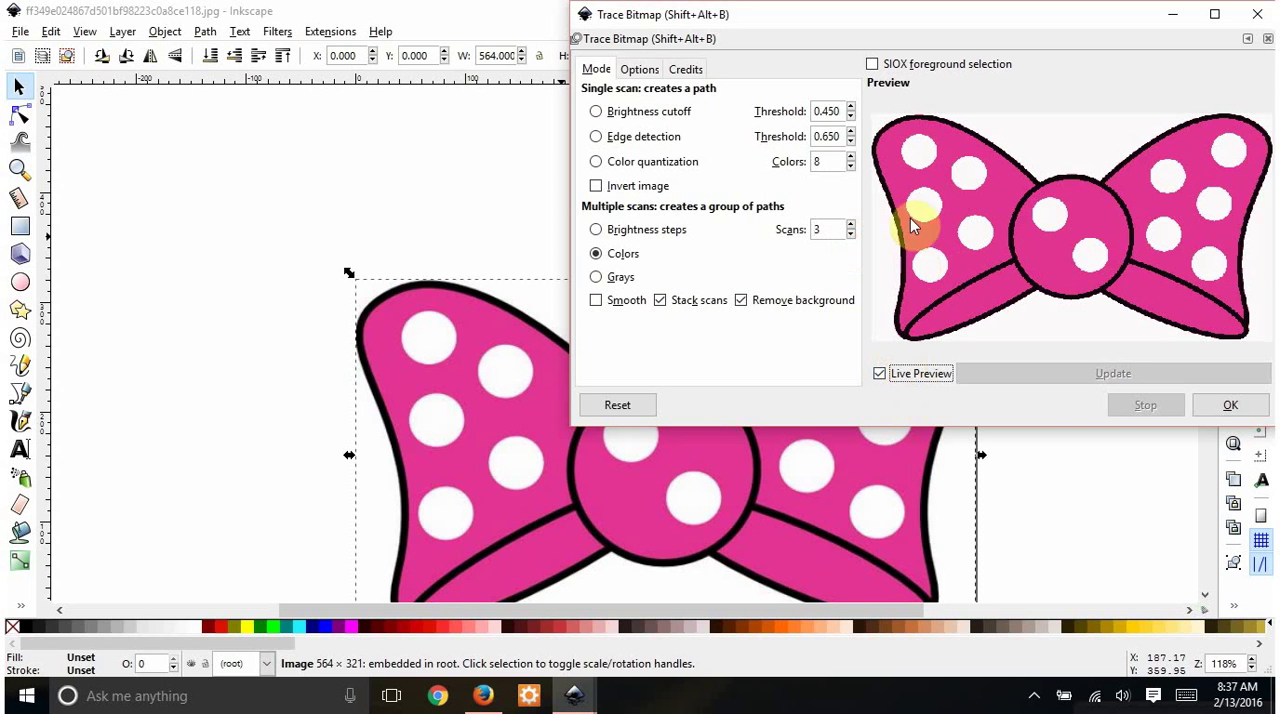
{"action": "left_click", "coordinate": [1228, 404]}
{"action": "left_click", "coordinate": [1266, 11]}
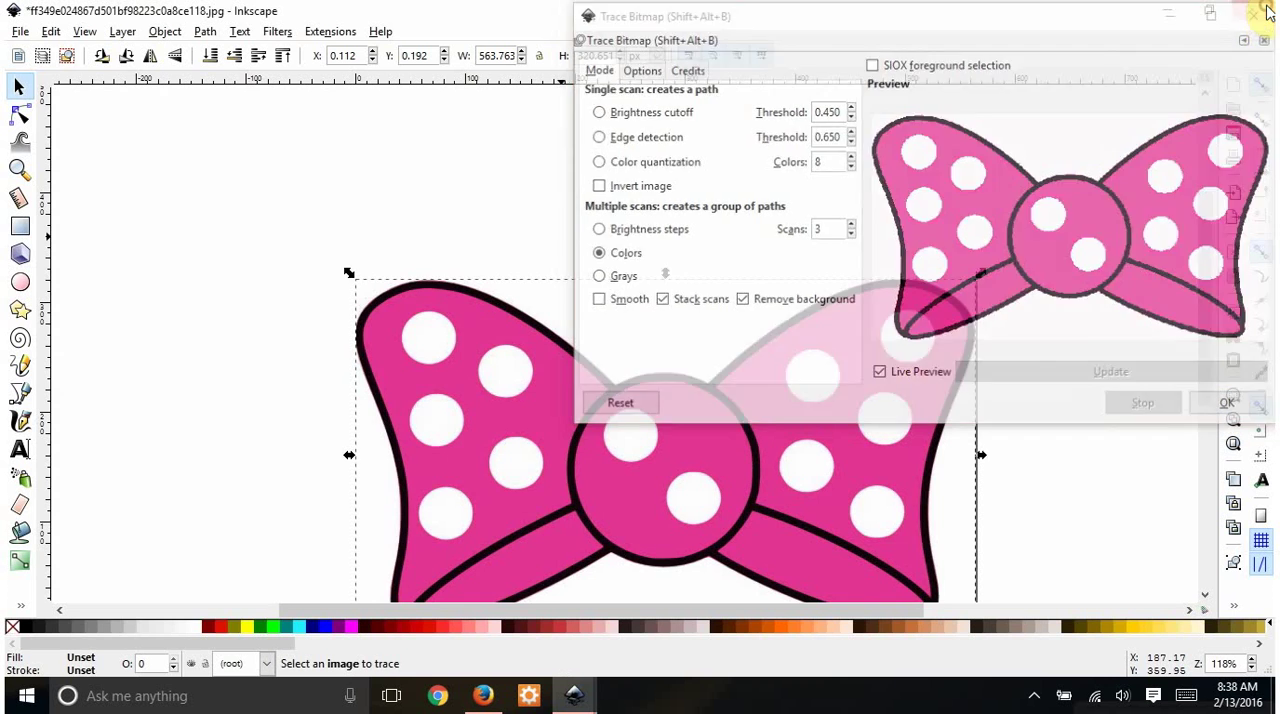
- Move the traced bow off the original image, delete the original, and position the traced bow on the page
{"action": "scroll", "coordinate": [1060, 230], "scroll_direction": "down", "scroll_amount": 1}
{"action": "left_click", "coordinate": [761, 400]}
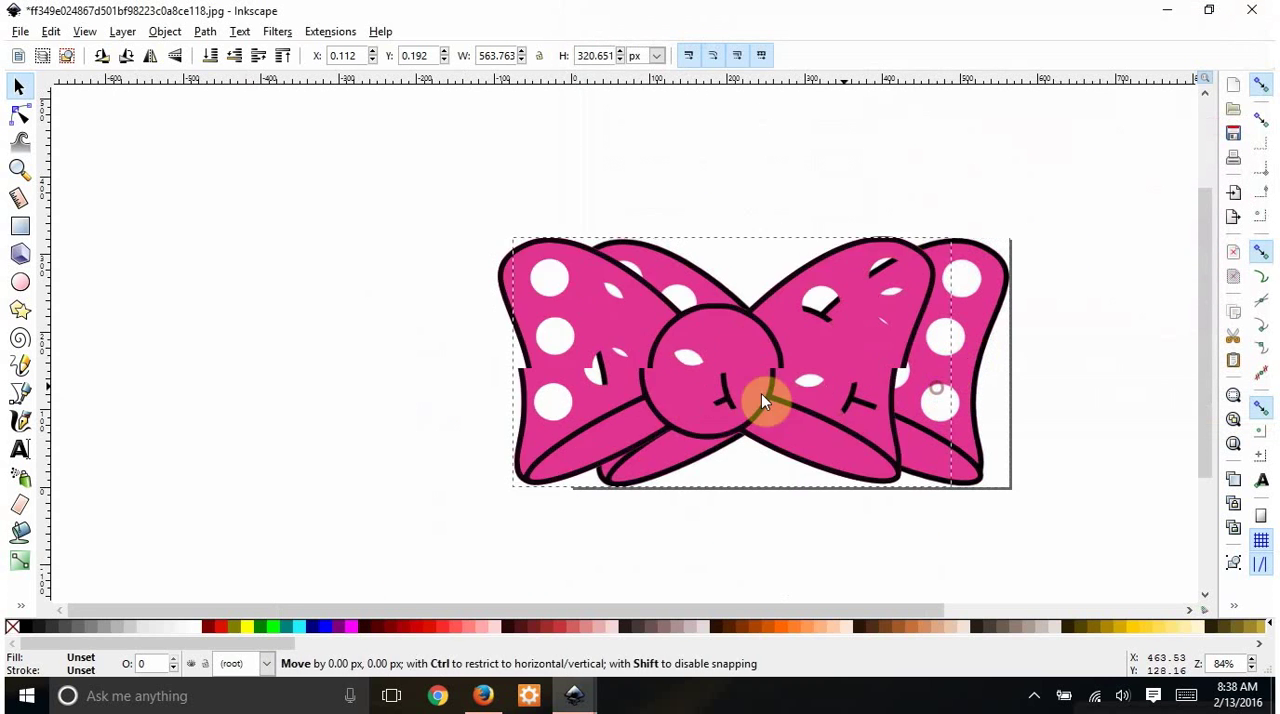
{"action": "mouse_move", "coordinate": [761, 400]}
{"action": "left_mouse_down"}
{"action": "mouse_move", "coordinate": [697, 400]}
{"action": "mouse_move", "coordinate": [723, 380]}
{"action": "mouse_move", "coordinate": [751, 457]}
{"action": "mouse_move", "coordinate": [613, 490]}
{"action": "mouse_move", "coordinate": [584, 428]}
{"action": "mouse_move", "coordinate": [659, 371]}
{"action": "mouse_move", "coordinate": [522, 348]}
{"action": "left_mouse_up"}
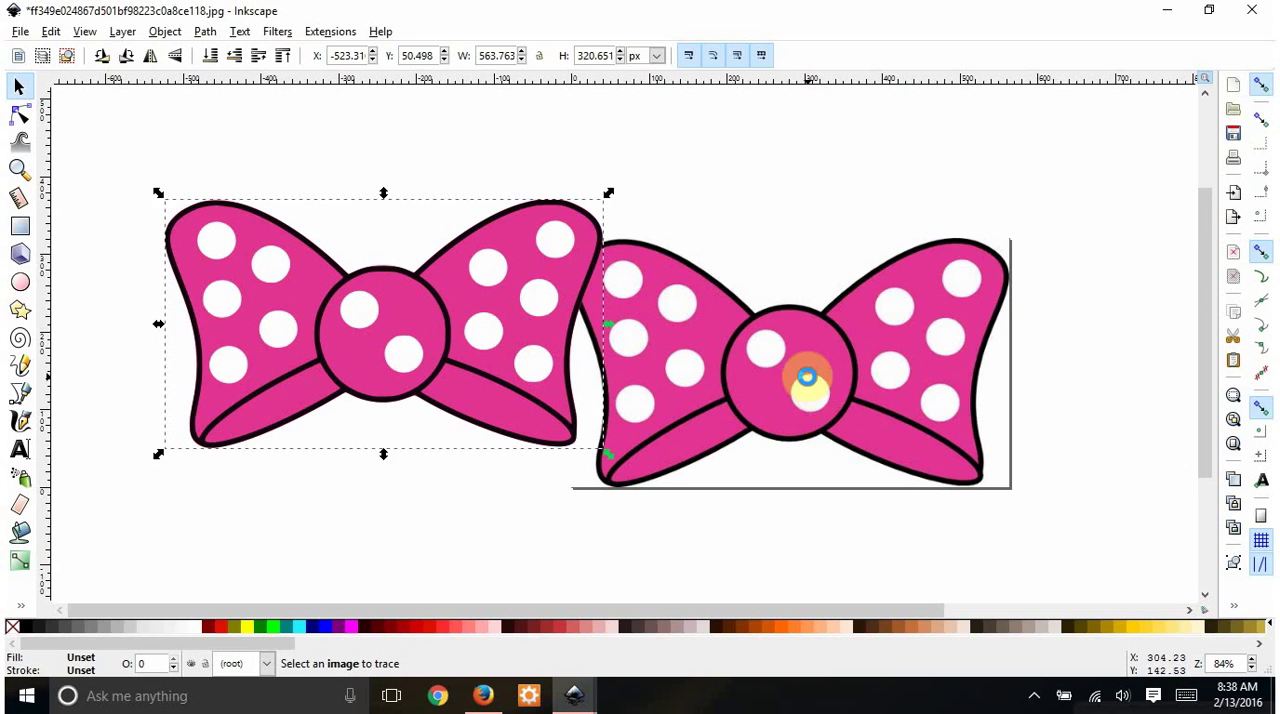
{"action": "left_click", "coordinate": [808, 380]}
{"action": "key", "text": "Delete"}
{"action": "left_click_drag", "start_coordinate": [500, 418], "coordinate": [877, 432]}
{"action": "left_click_drag", "start_coordinate": [571, 612], "coordinate": [721, 612]}
{"action": "mouse_move", "coordinate": [622, 420]}
{"action": "left_mouse_down"}
{"action": "mouse_move", "coordinate": [601, 420]}
{"action": "mouse_move", "coordinate": [606, 363]}
{"action": "mouse_move", "coordinate": [613, 407]}
{"action": "left_mouse_up"}
{"action": "scroll", "coordinate": [613, 407], "scroll_direction": "down", "scroll_amount": 1, "text": "ctrl"}
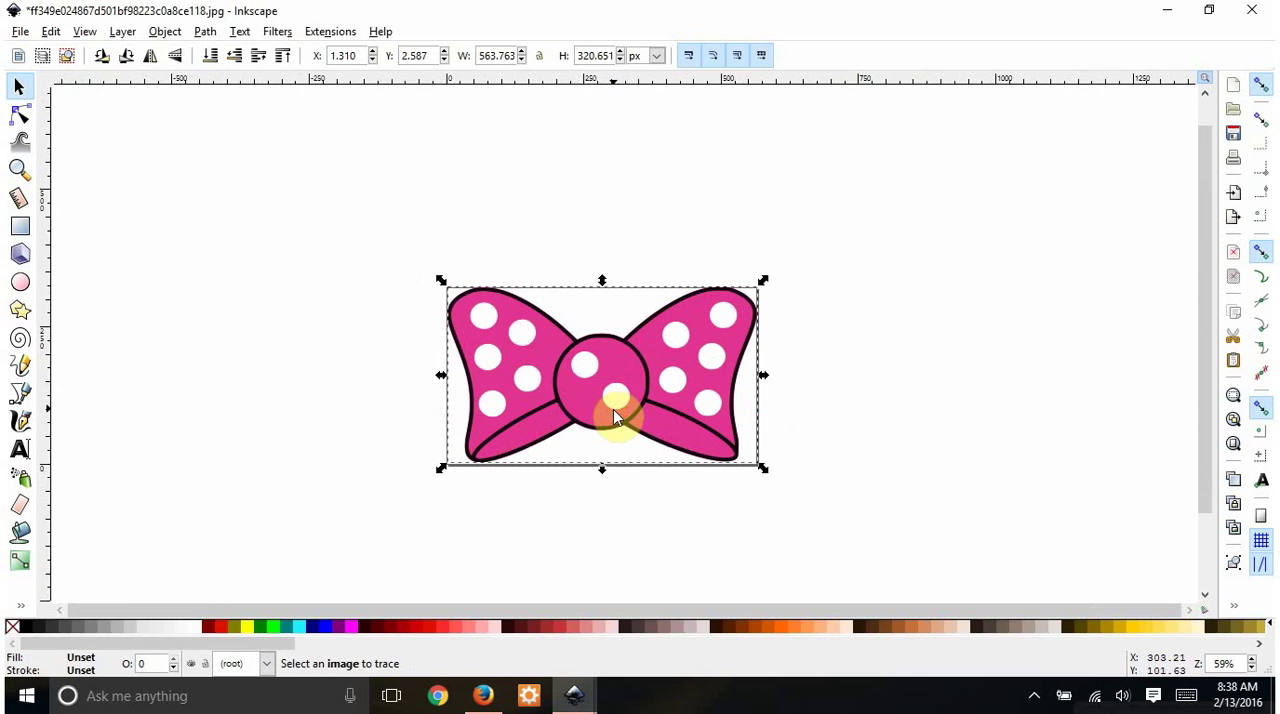
{"action": "scroll", "coordinate": [613, 408], "scroll_direction": "up", "scroll_amount": 2, "text": "ctrl"}
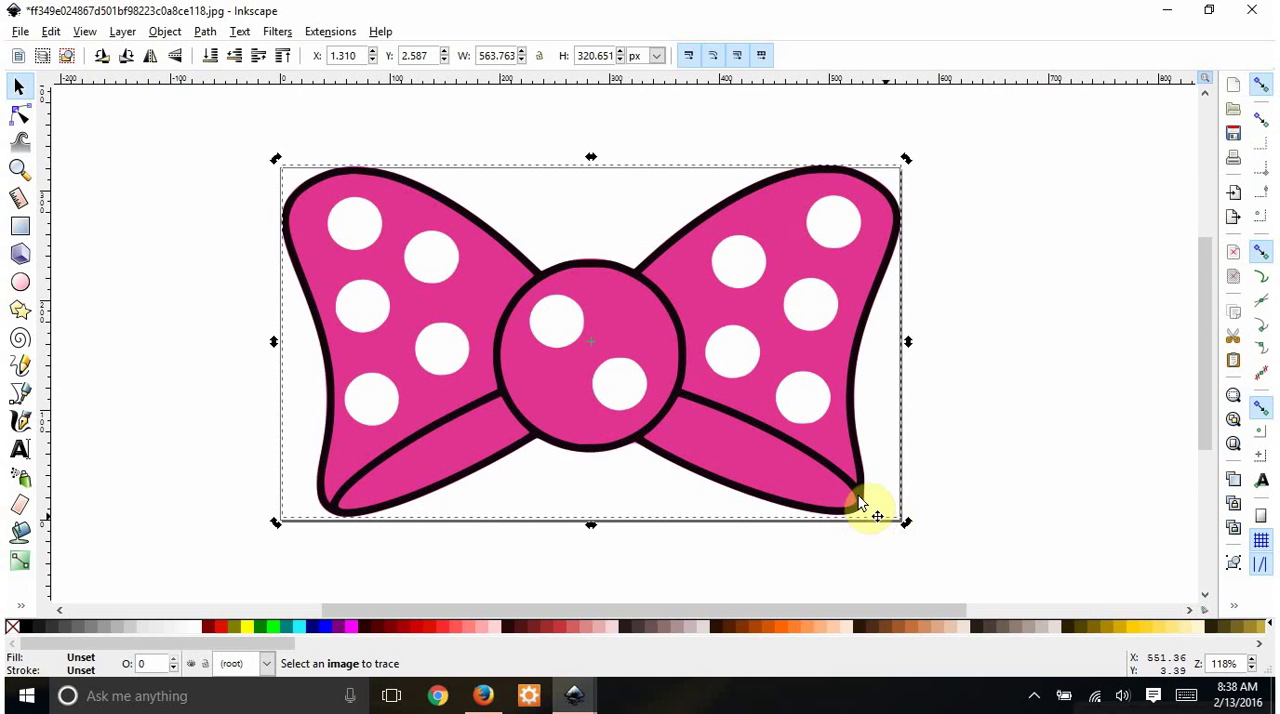
- Scale the traced bow down to about 437 by 249 px and centre it on the page
{"action": "left_click_drag", "start_coordinate": [906, 522], "coordinate": [767, 443]}
{"action": "left_click_drag", "start_coordinate": [689, 342], "coordinate": [770, 410]}
{"action": "left_click_drag", "start_coordinate": [641, 343], "coordinate": [722, 366]}
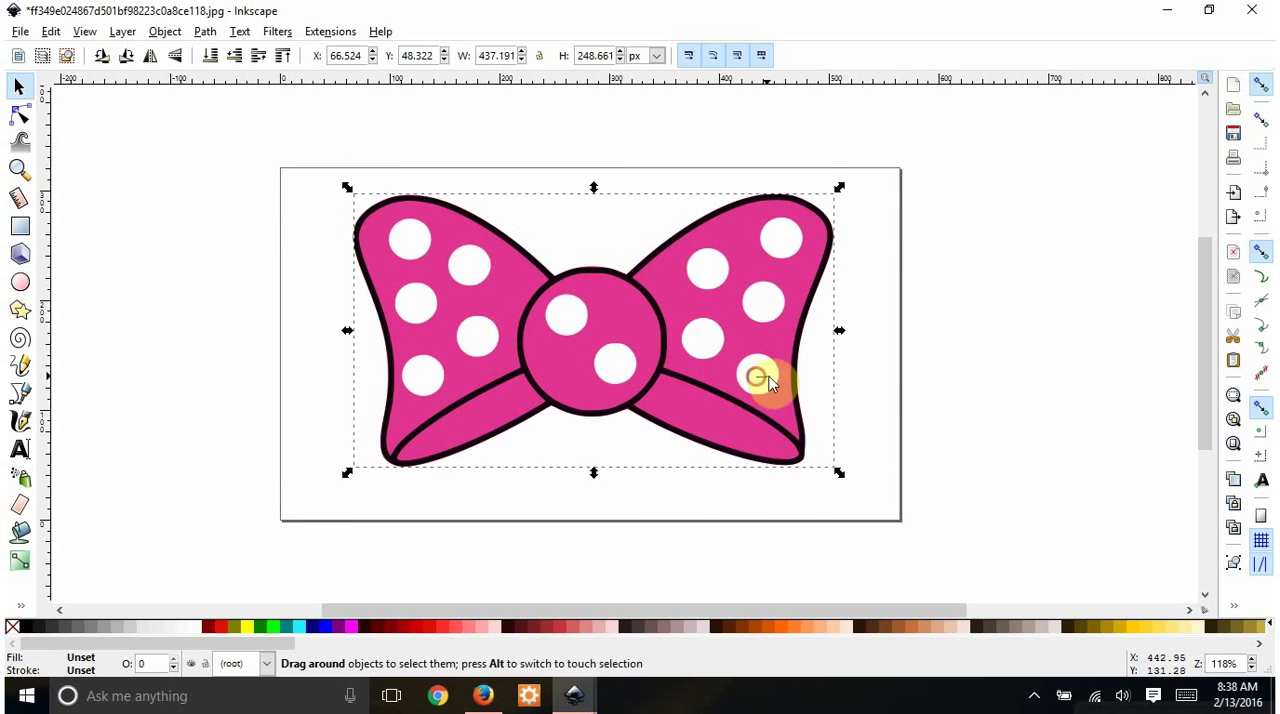
{"action": "left_click", "coordinate": [830, 382]}
{"action": "left_click_drag", "start_coordinate": [831, 382], "coordinate": [901, 382]}
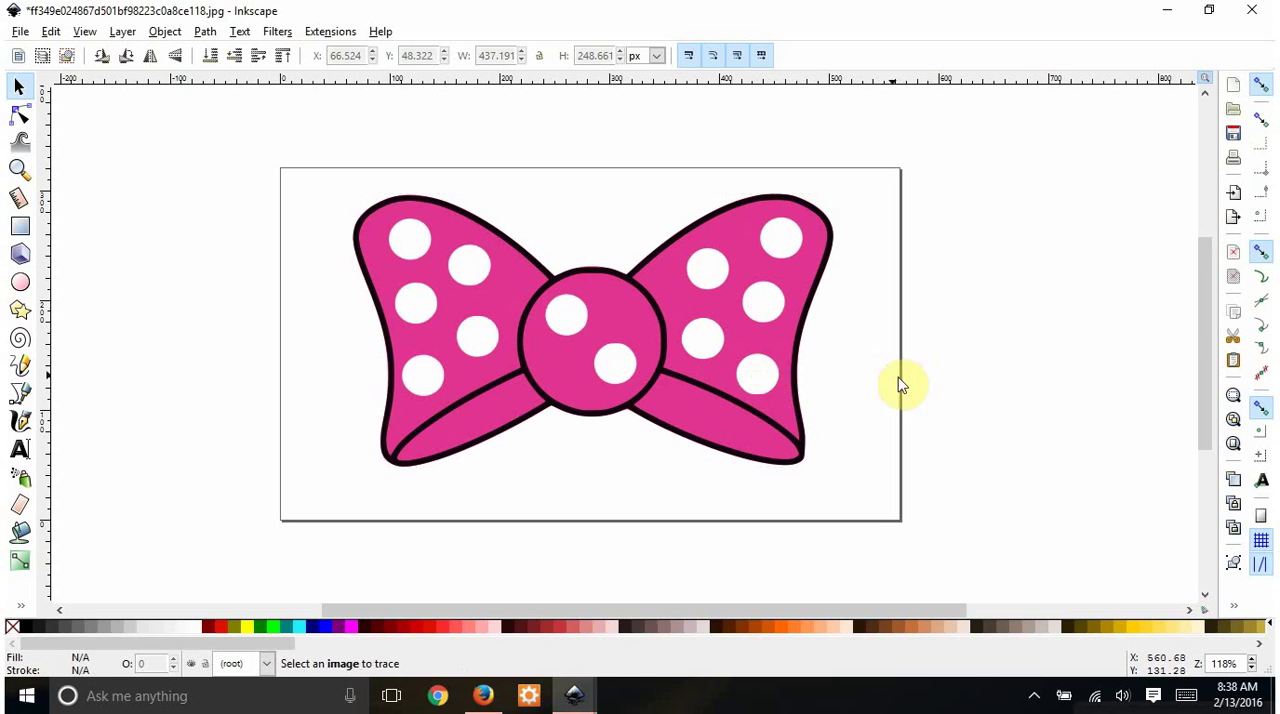
{"action": "left_click", "coordinate": [692, 404]}
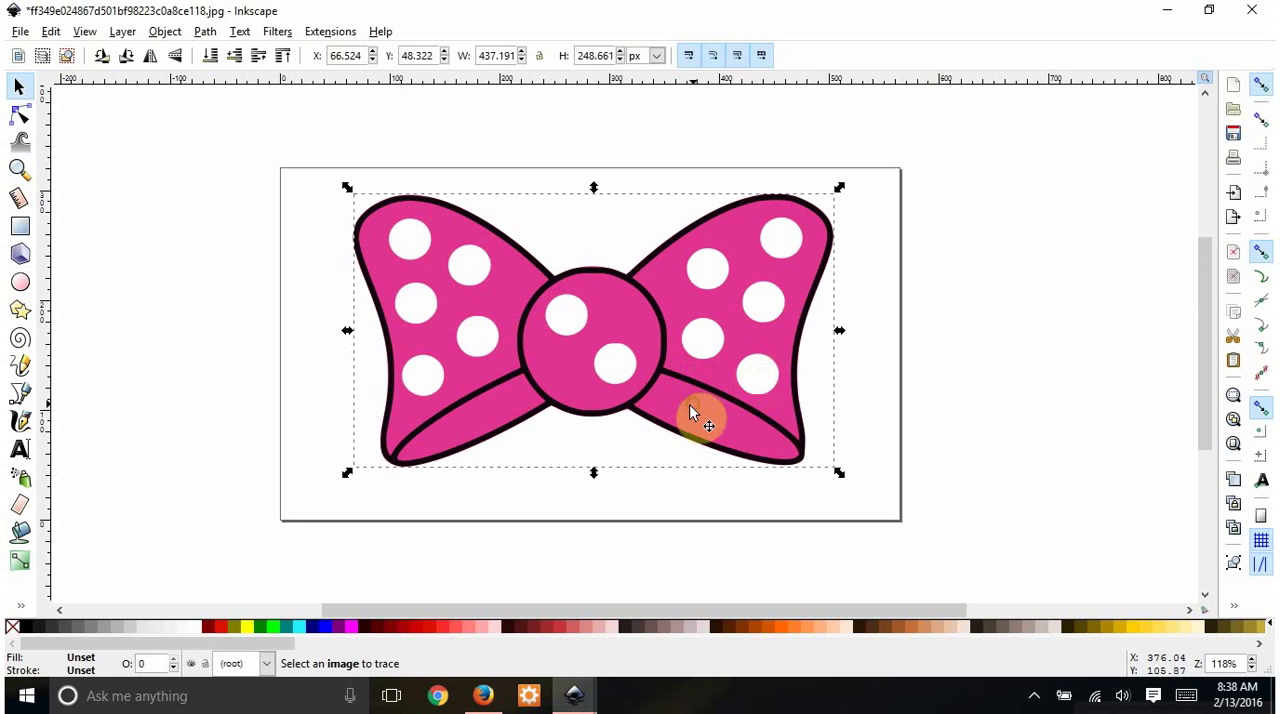
- Enter the traced bow group, try moving the pink layer away from the black outline, and undo the move
{"action": "double_click", "coordinate": [560, 381]}
{"action": "left_click_drag", "start_coordinate": [619, 328], "coordinate": [375, 358]}
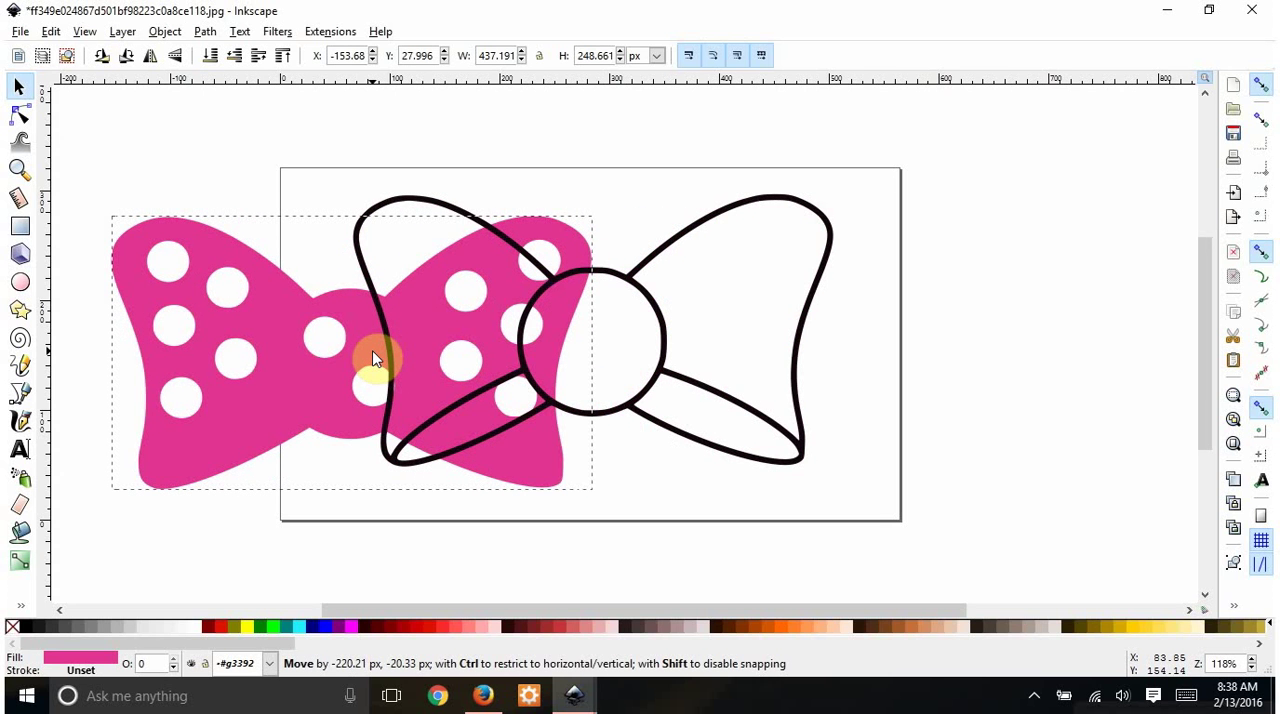
{"action": "left_click_drag", "start_coordinate": [375, 358], "coordinate": [375, 358]}
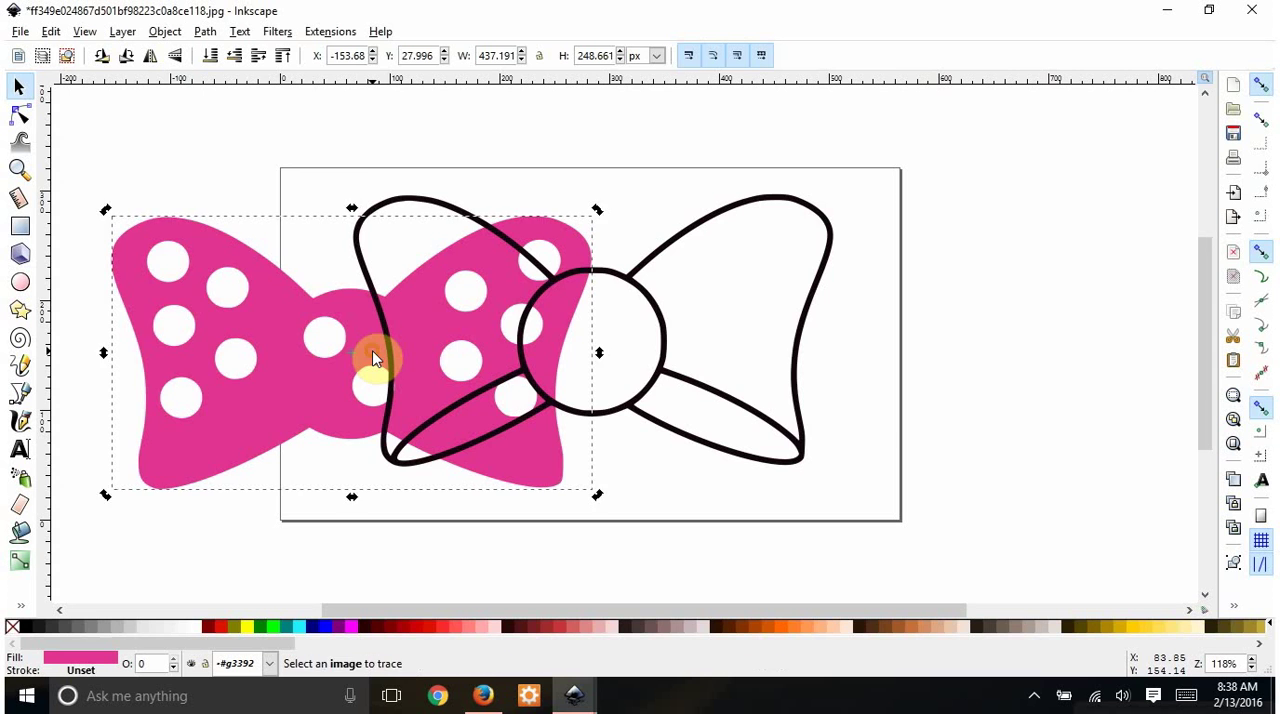
{"action": "key", "text": "ctrl+z"}
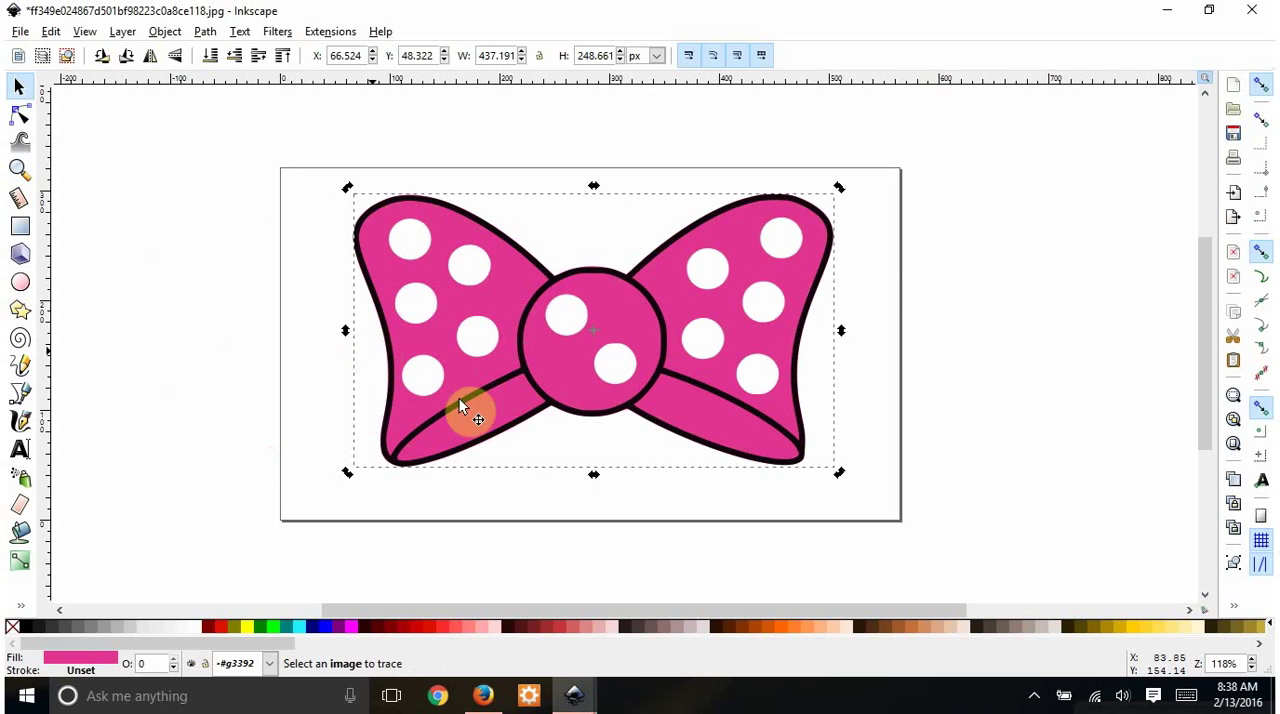
- Select the pink layer to inspect its fill colour, and clear the selection
{"action": "left_click", "coordinate": [955, 390]}
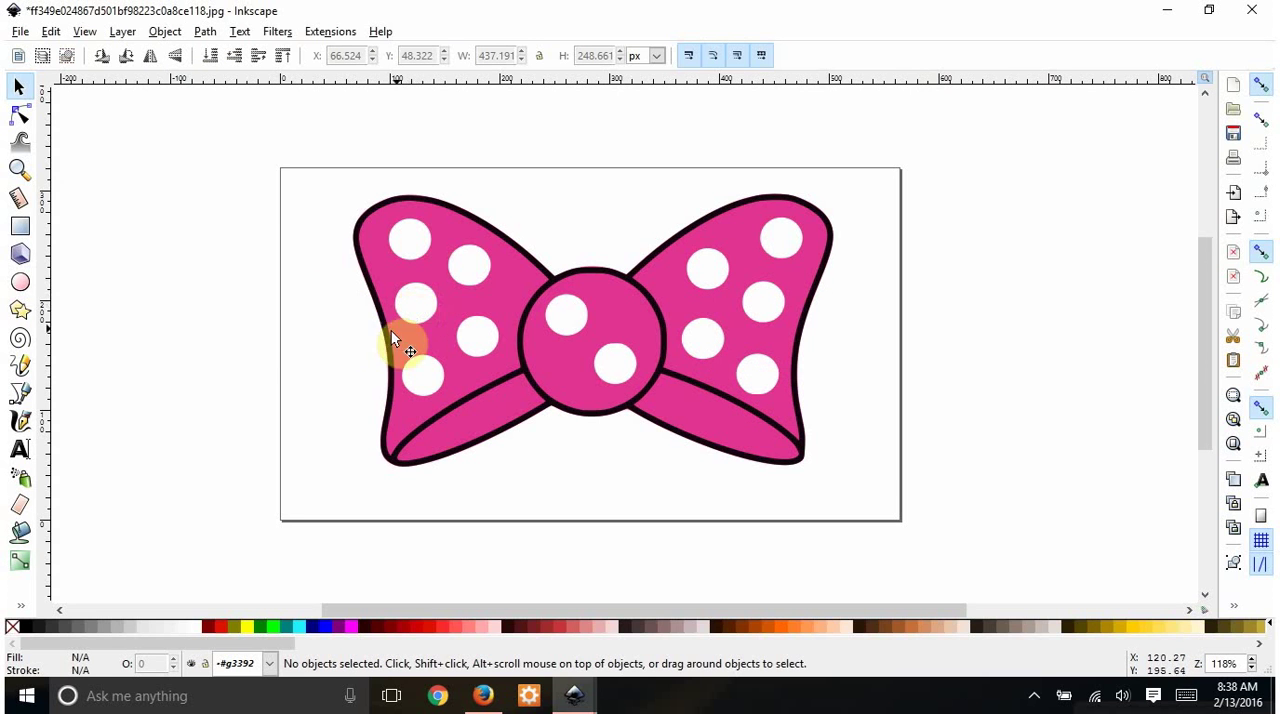
{"action": "left_click", "coordinate": [381, 246]}
{"action": "left_click", "coordinate": [237, 271]}
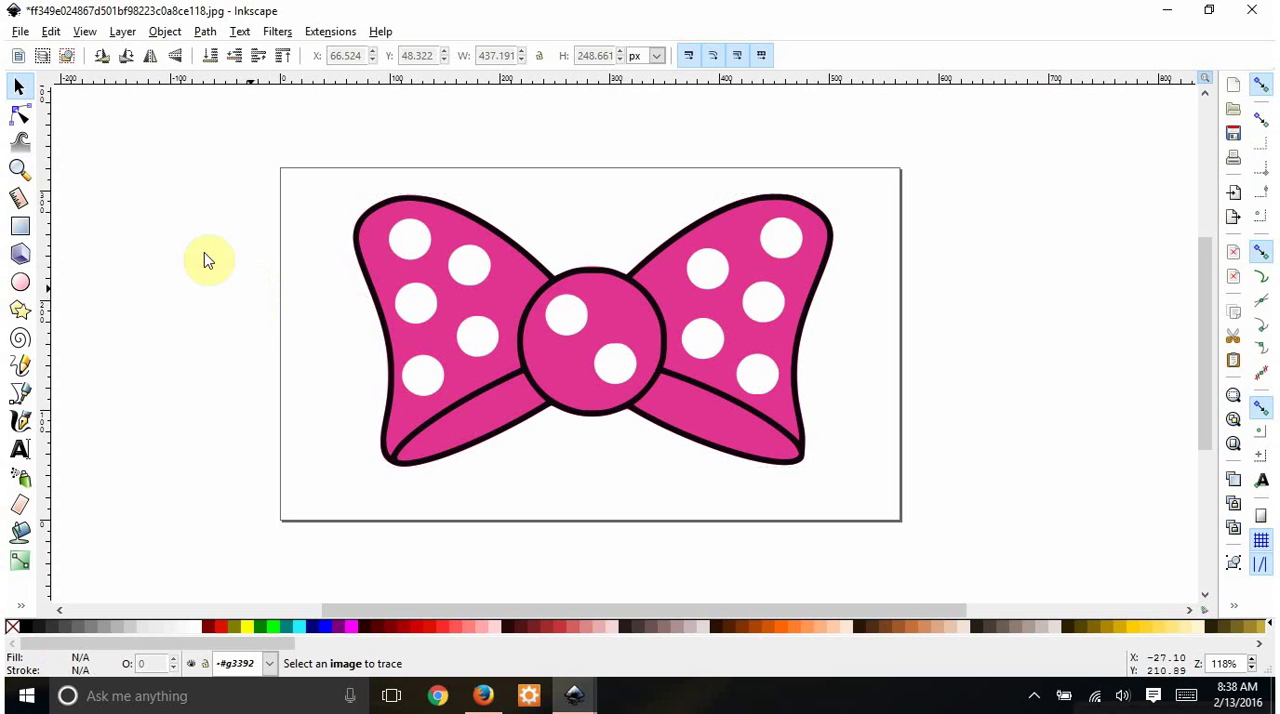
{"action": "left_click", "coordinate": [400, 271]}
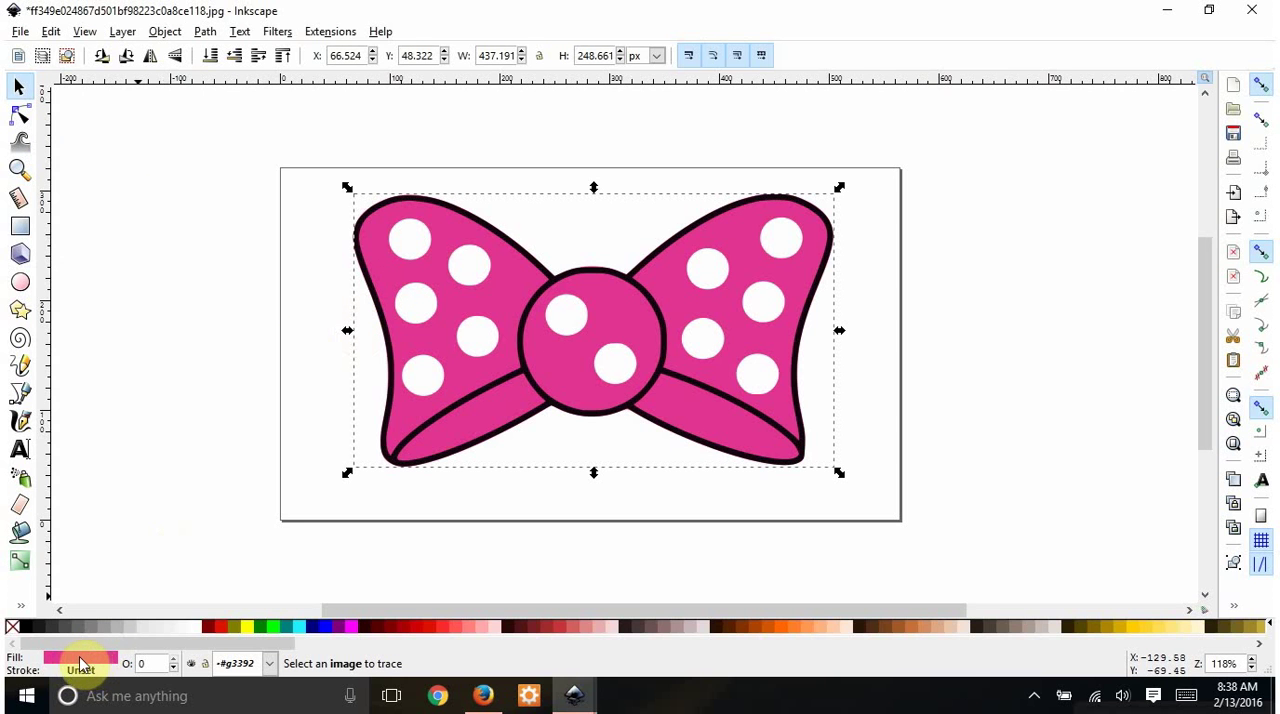
{"action": "left_click", "coordinate": [189, 382]}
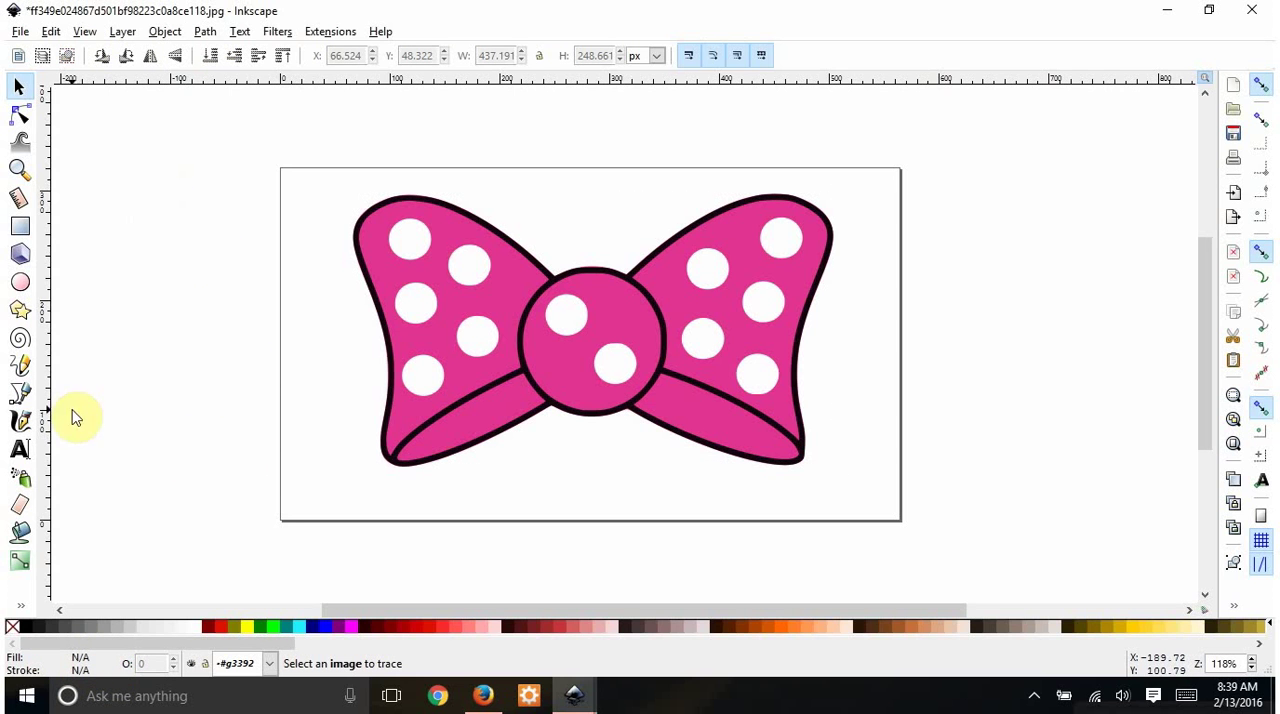
- Fill all twelve white polka dots on the bow with gray using the Paint Bucket tool
{"action": "left_click", "coordinate": [21, 535]}
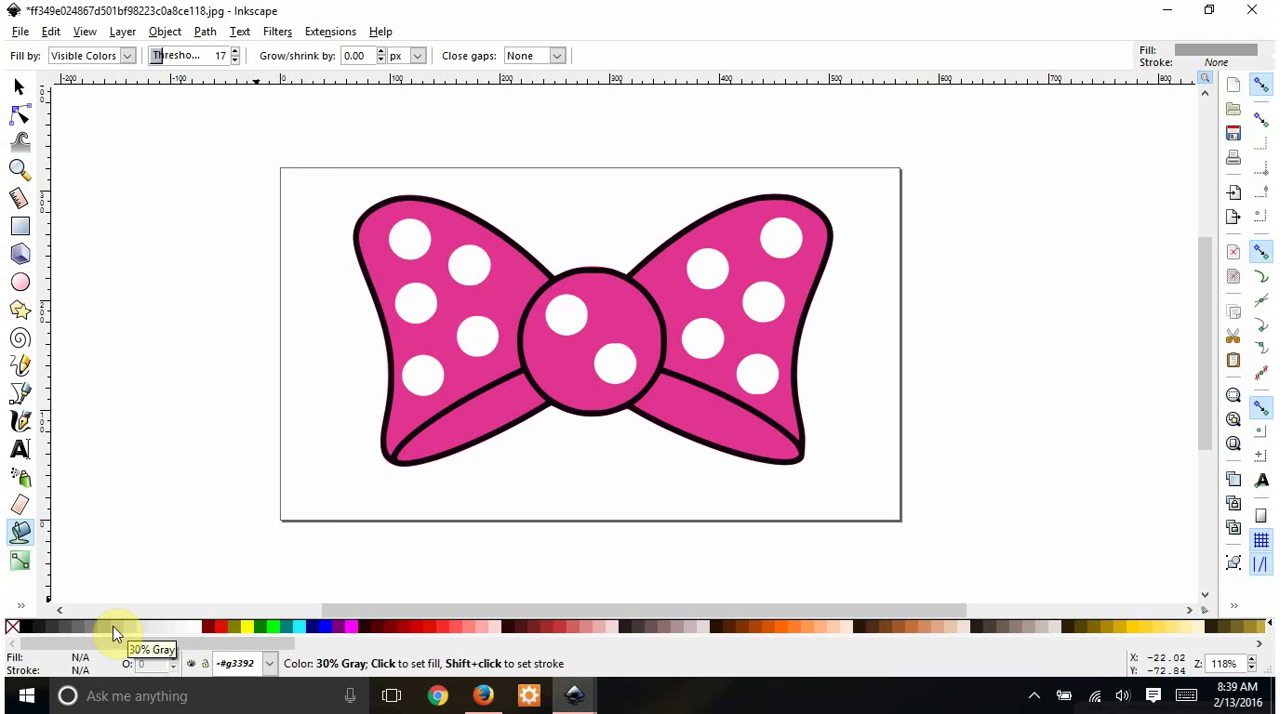
{"action": "left_click", "coordinate": [409, 235]}
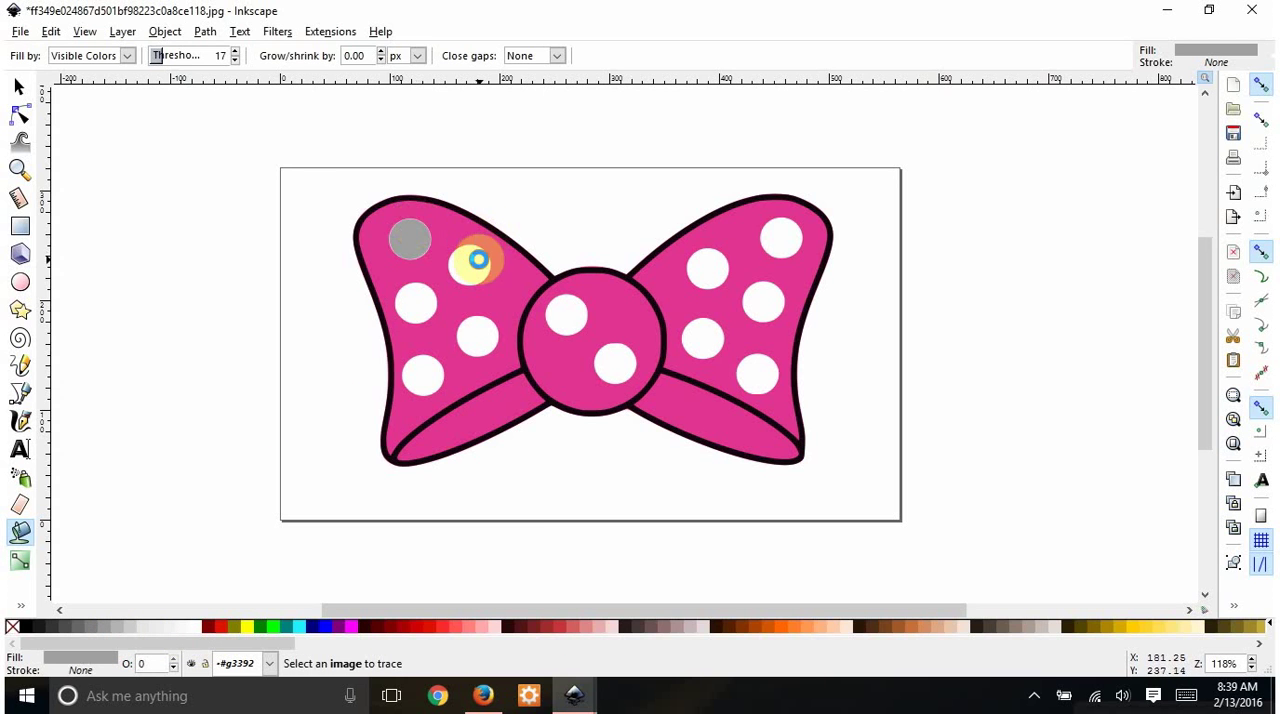
{"action": "left_click", "coordinate": [470, 262]}
{"action": "left_click", "coordinate": [416, 300]}
{"action": "left_click", "coordinate": [426, 356]}
{"action": "left_click", "coordinate": [479, 336]}
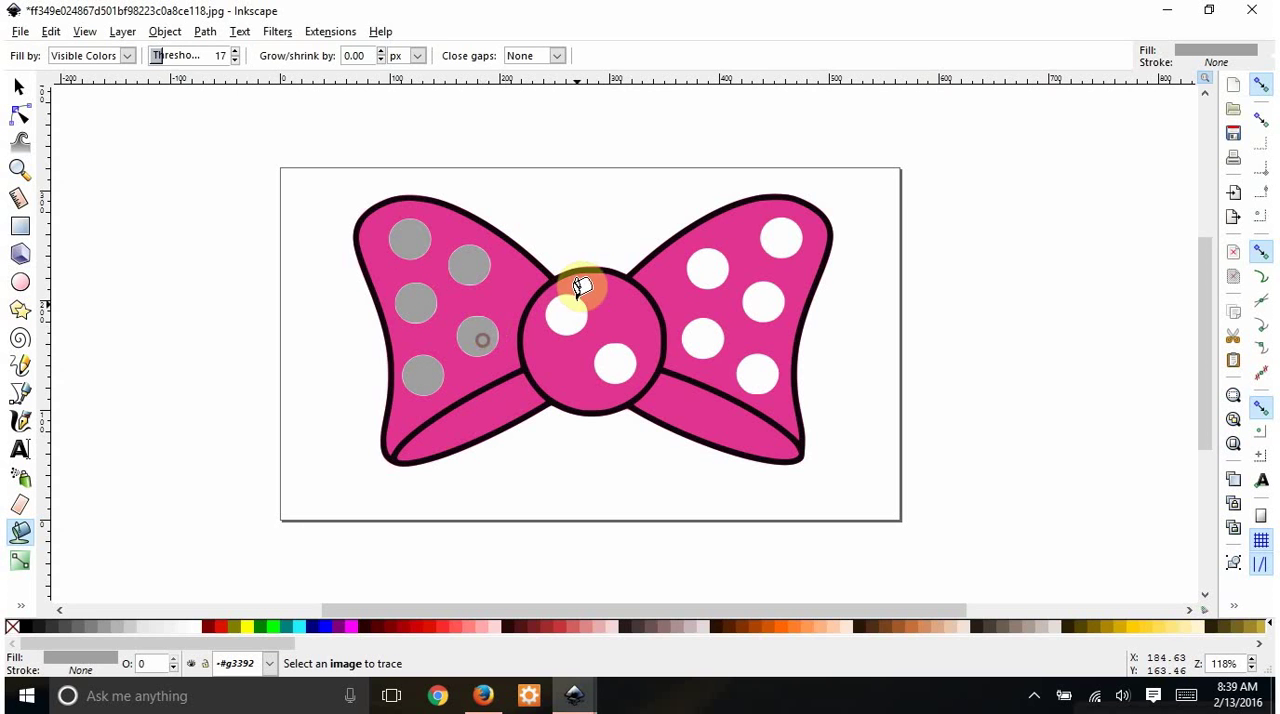
{"action": "left_click", "coordinate": [578, 295]}
{"action": "left_click", "coordinate": [707, 266]}
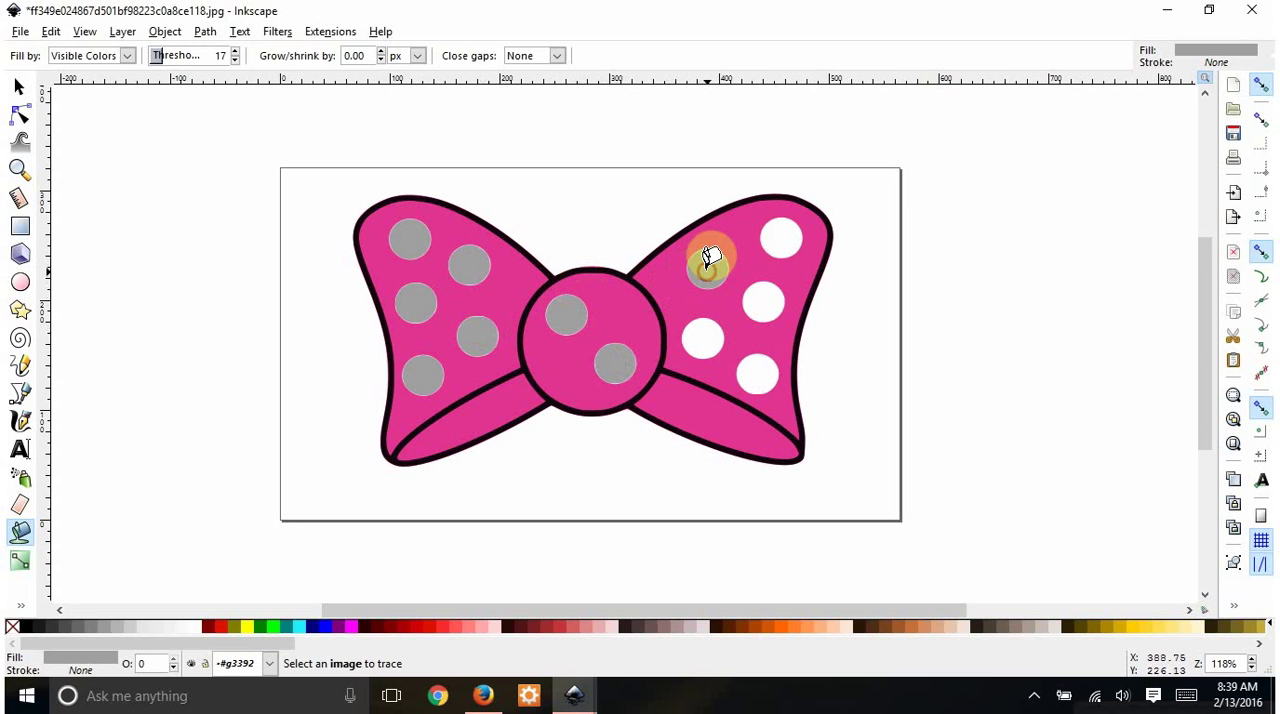
{"action": "left_click", "coordinate": [703, 338]}
{"action": "left_click", "coordinate": [763, 376]}
{"action": "left_click", "coordinate": [766, 297]}
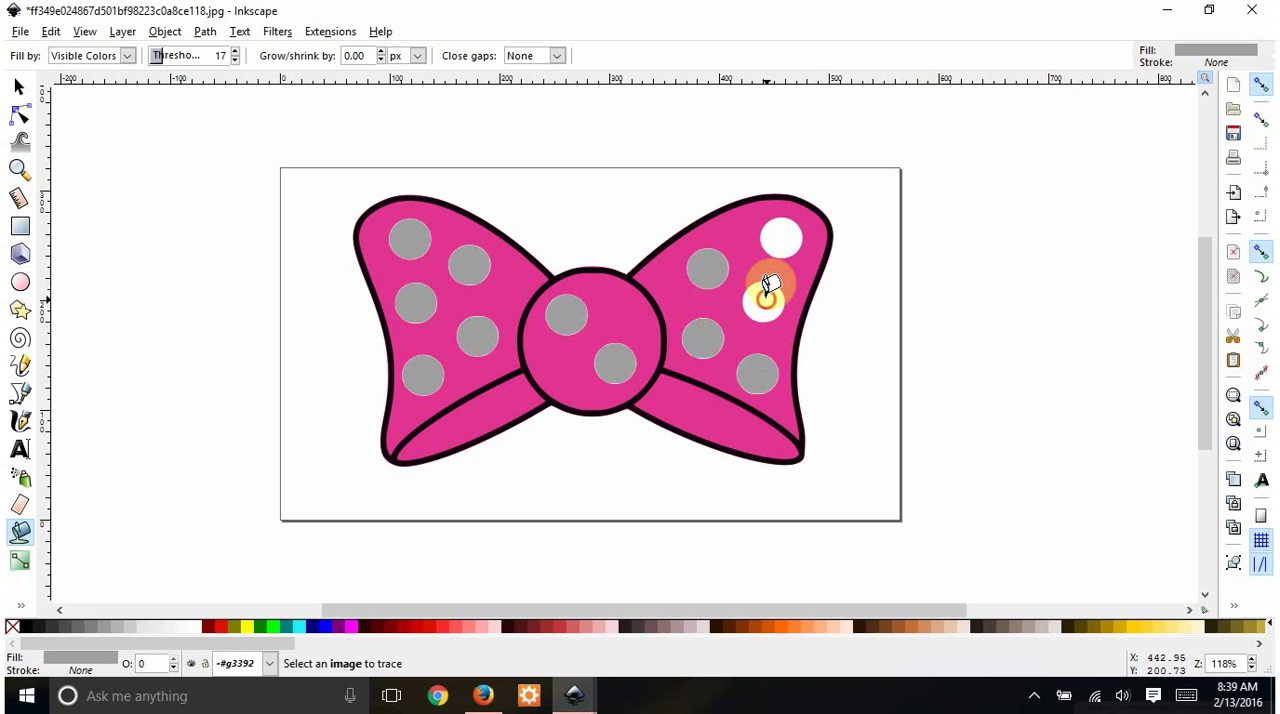
{"action": "left_click", "coordinate": [779, 234]}
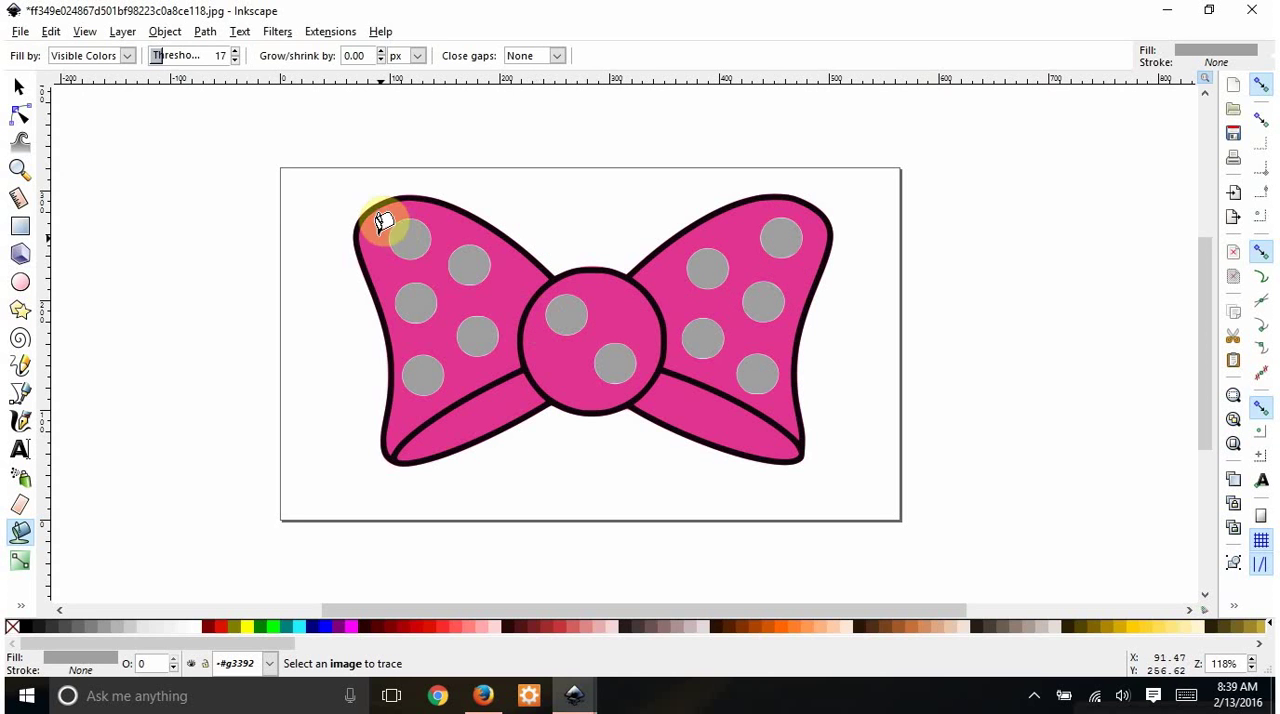
- Select all twelve gray dots on the bow and combine them into a single path
{"action": "left_click", "coordinate": [19, 87]}
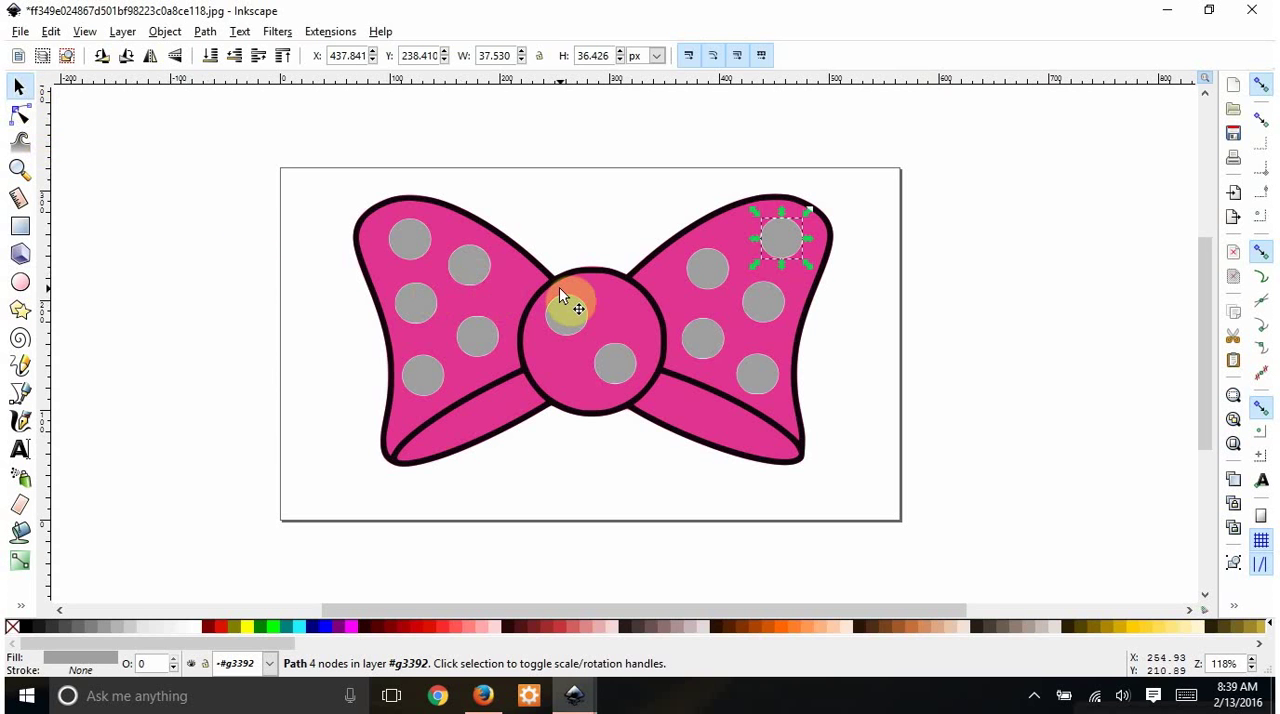
{"action": "left_click", "coordinate": [765, 305], "text": "shift"}
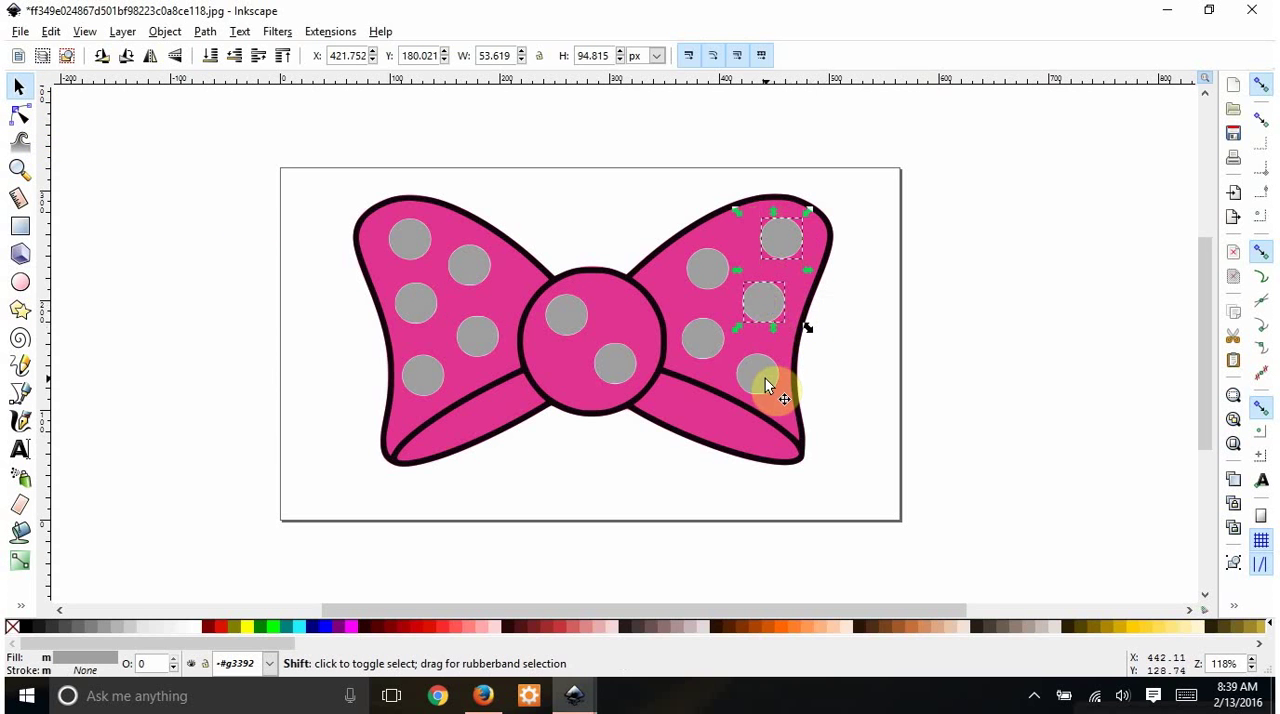
{"action": "left_click", "coordinate": [763, 375], "text": "shift"}
{"action": "left_click", "coordinate": [703, 345], "text": "shift"}
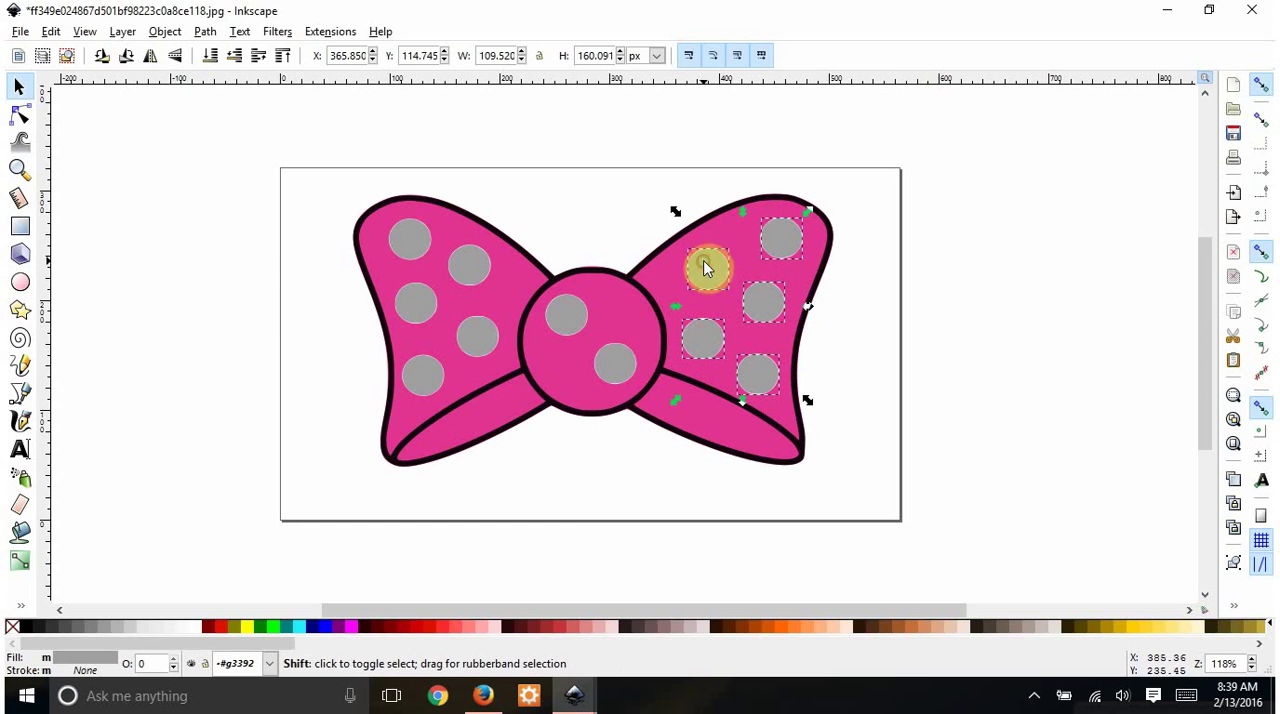
{"action": "left_click", "coordinate": [706, 270], "text": "shift"}
{"action": "left_click", "coordinate": [606, 365], "text": "shift"}
{"action": "left_click", "coordinate": [545, 325], "text": "shift"}
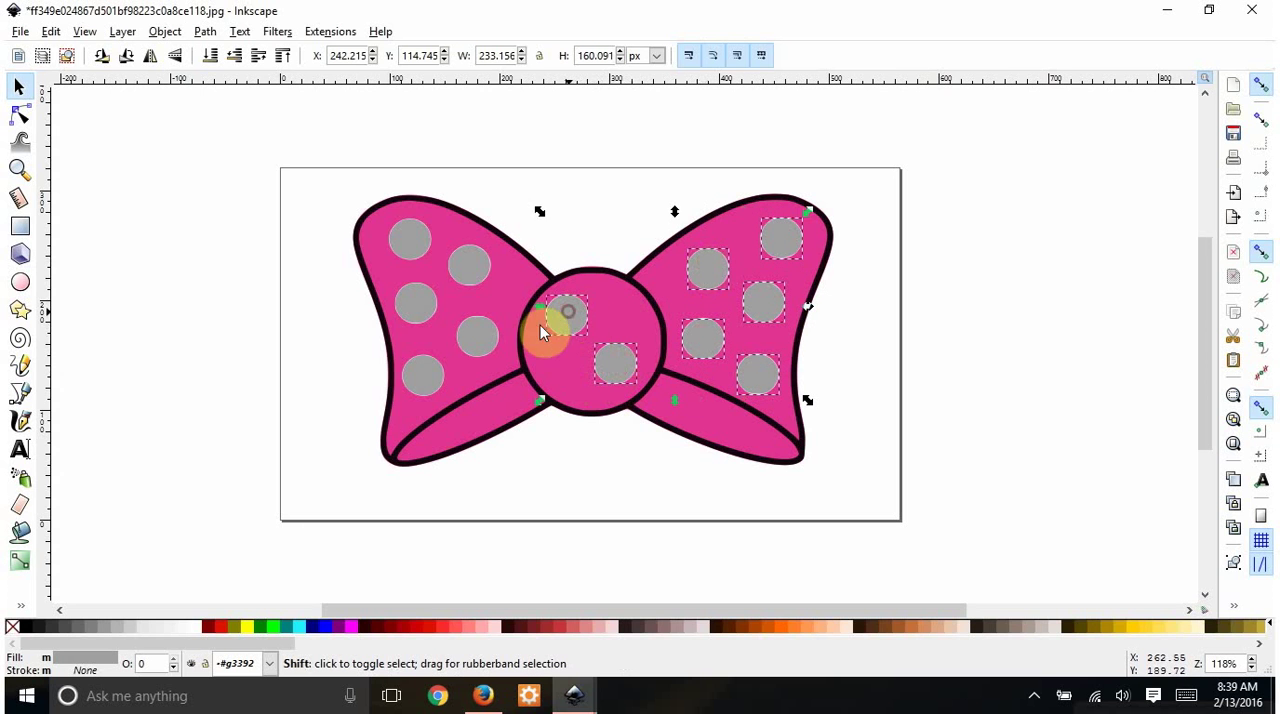
{"action": "left_click", "coordinate": [480, 333], "text": "shift"}
{"action": "left_click", "coordinate": [470, 268], "text": "shift"}
{"action": "left_click", "coordinate": [414, 248], "text": "shift"}
{"action": "left_click", "coordinate": [418, 318], "text": "shift"}
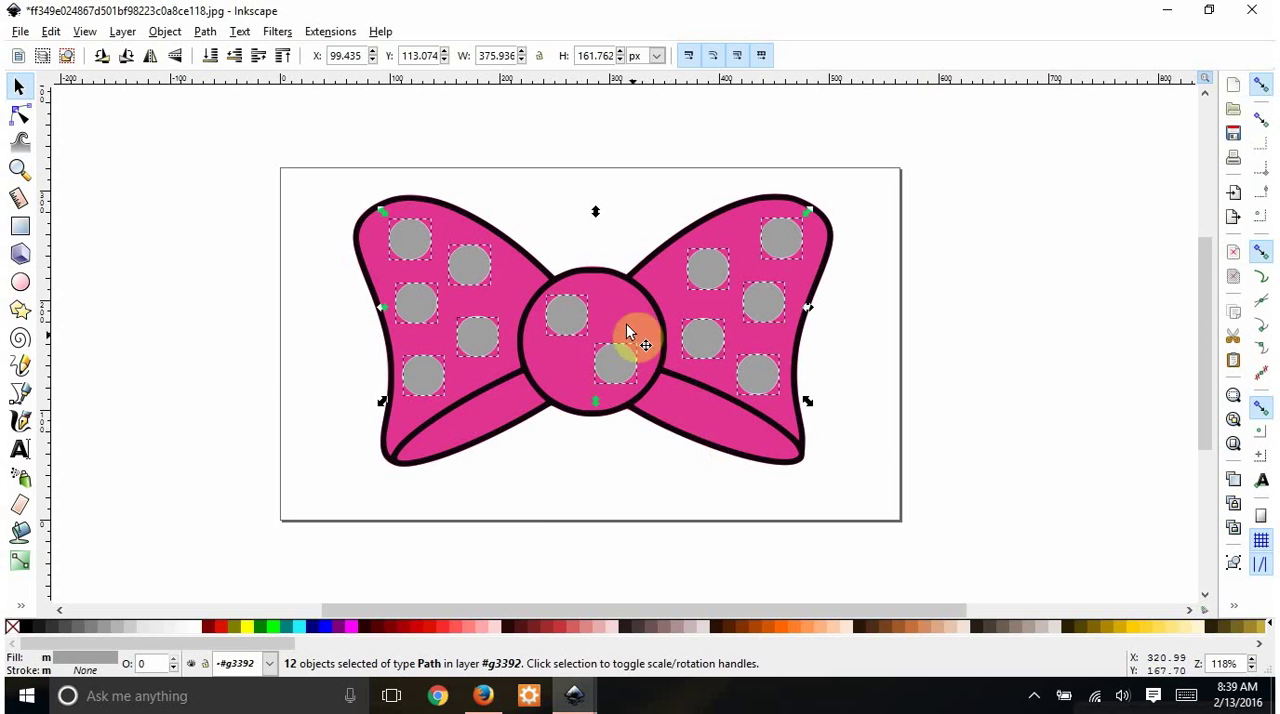
{"action": "left_click_drag", "start_coordinate": [628, 322], "coordinate": [584, 322]}
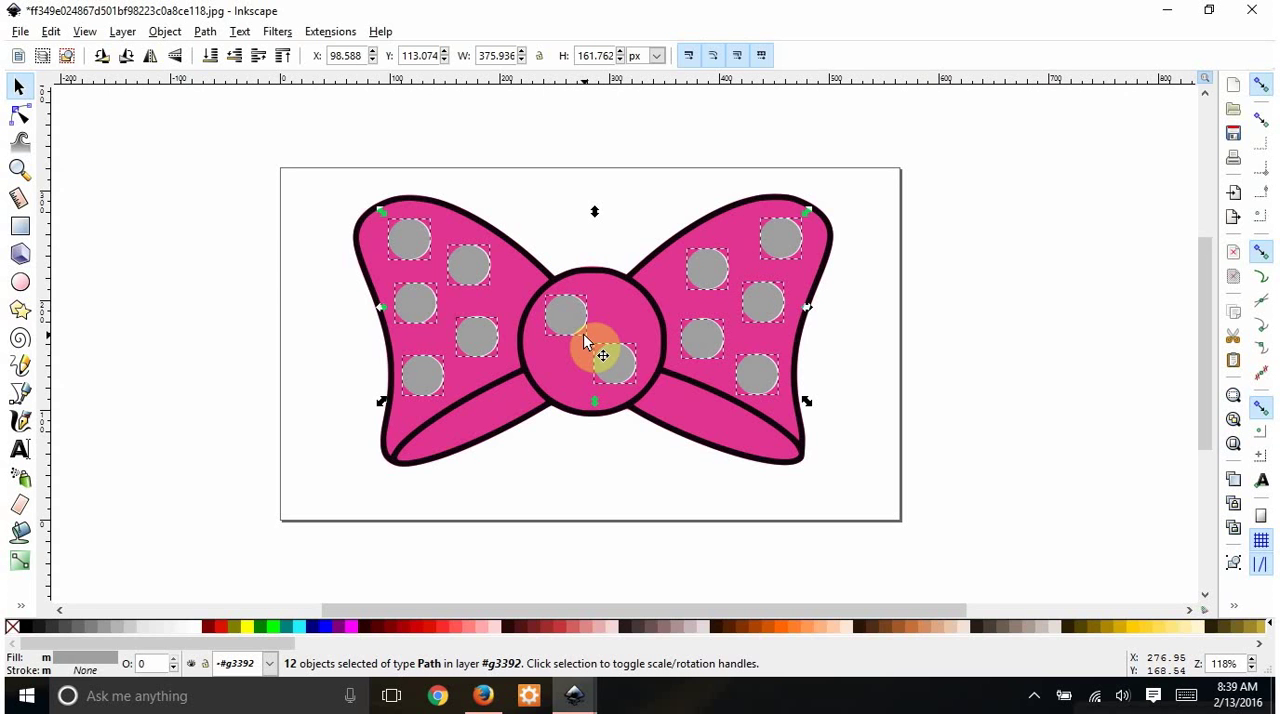
{"action": "key", "text": "ctrl"}
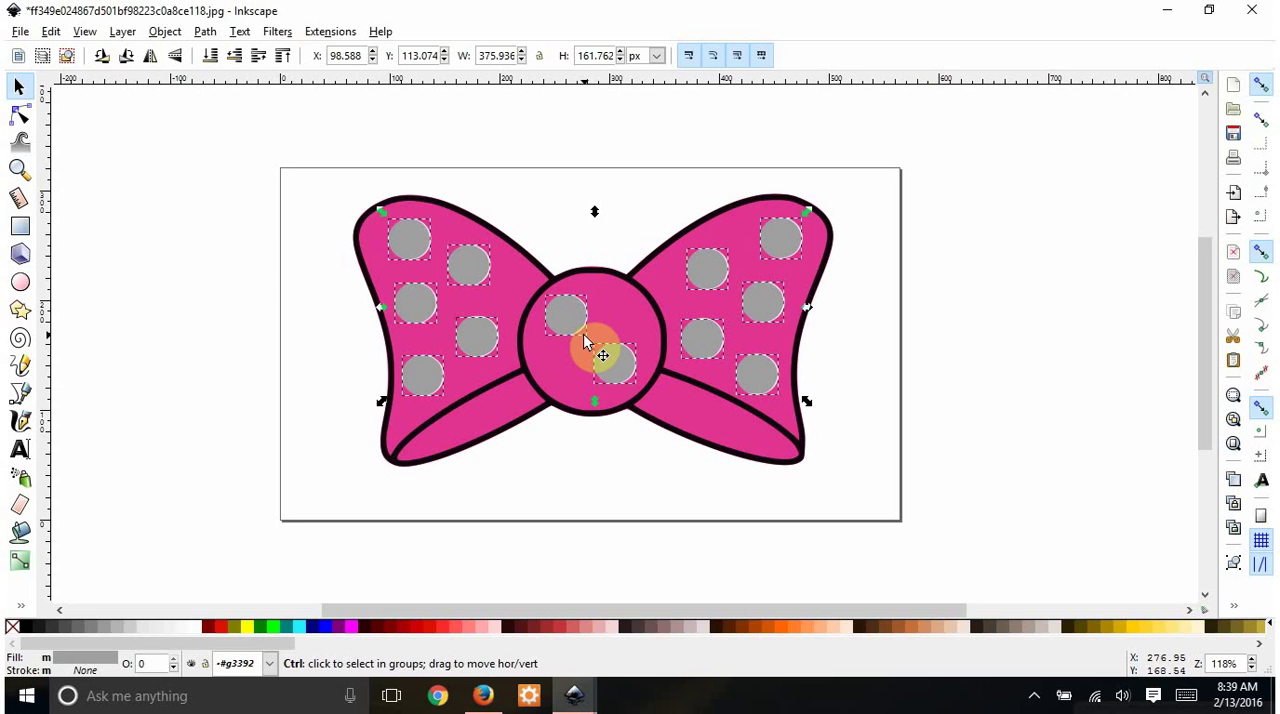
{"action": "key", "text": "ctrl+k"}
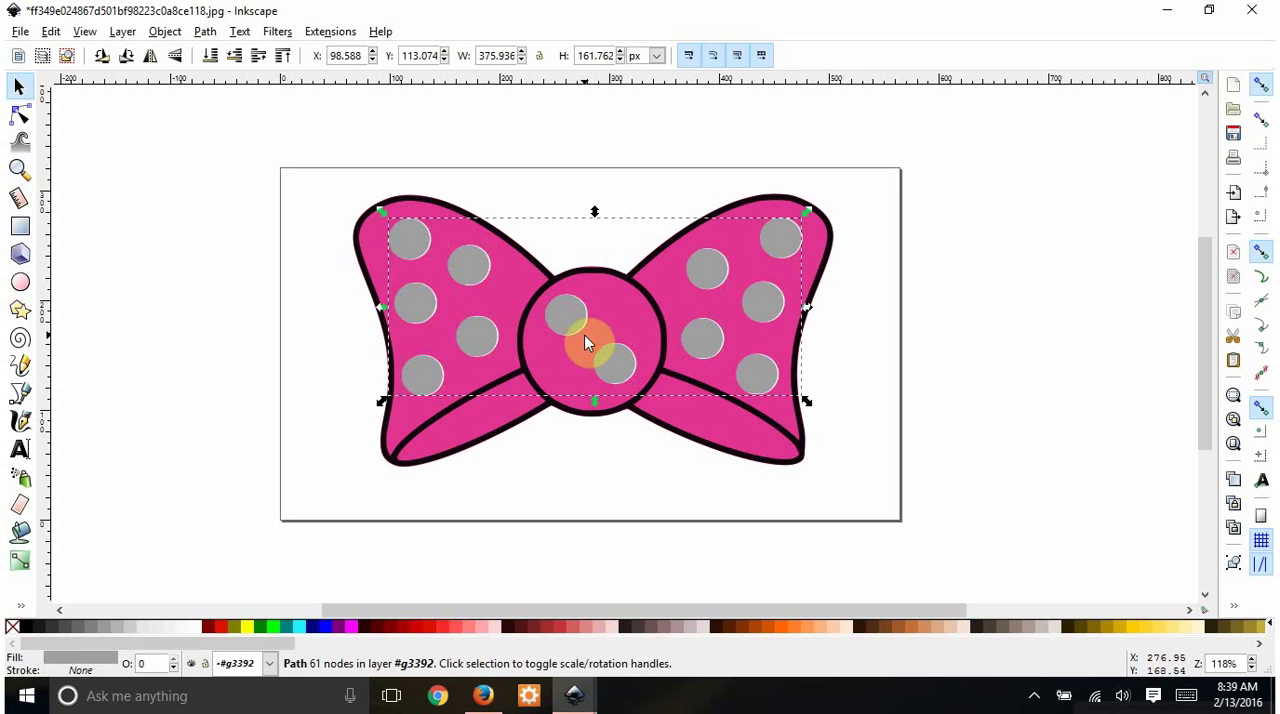
{"action": "left_click", "coordinate": [210, 33]}
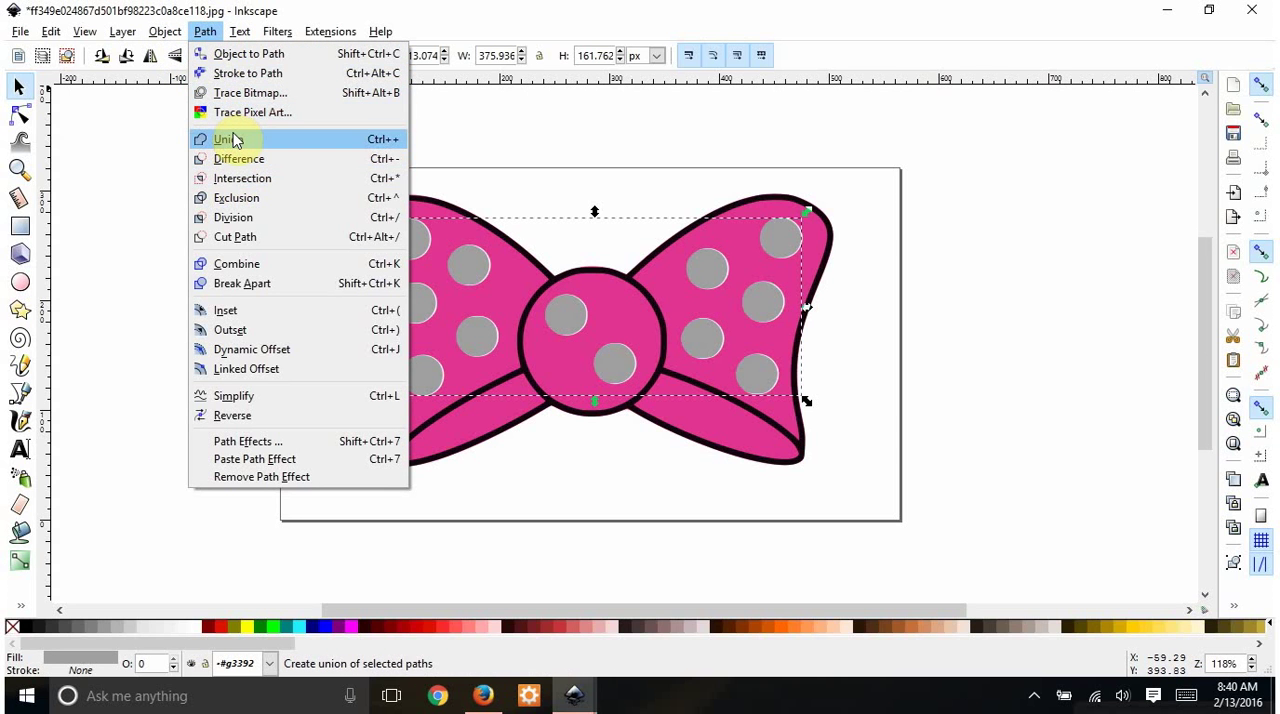
{"action": "left_click", "coordinate": [240, 264]}
{"action": "left_click", "coordinate": [708, 274]}
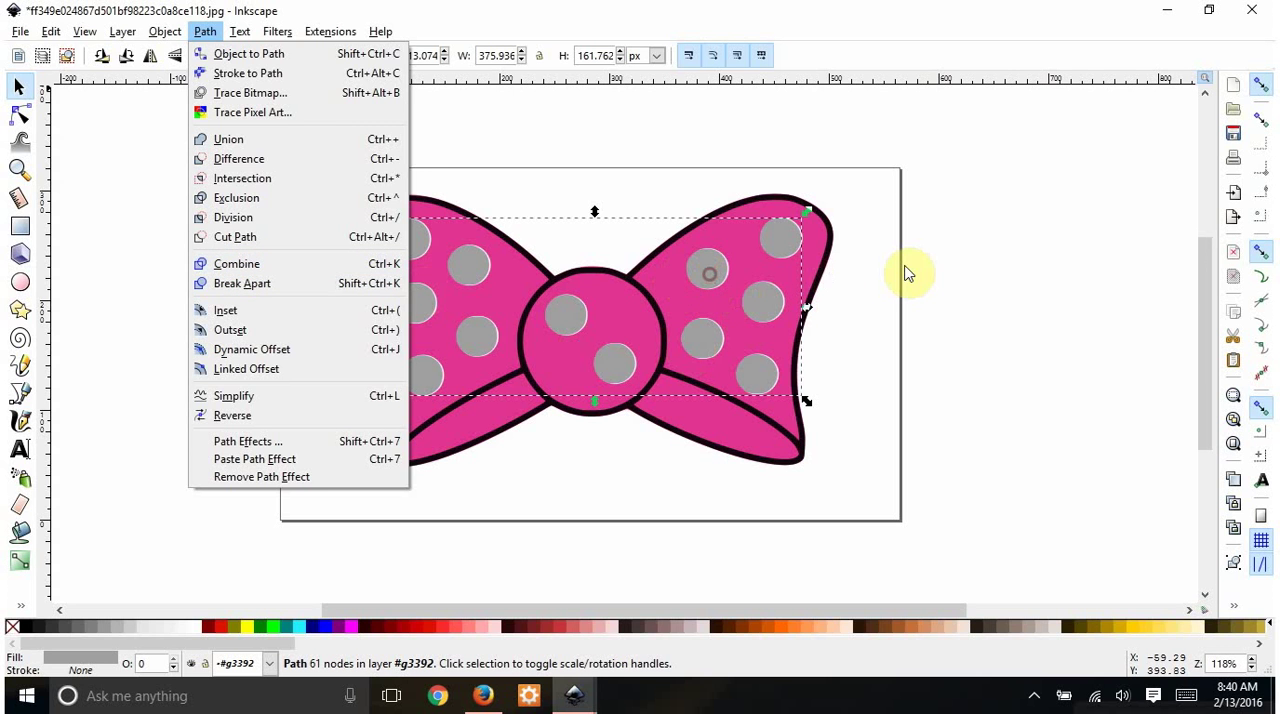
- Move the combined gray dots off the page to the right of the bow, and shift the pink layer down from the black outline
{"action": "left_click_drag", "start_coordinate": [705, 266], "coordinate": [1036, 232]}
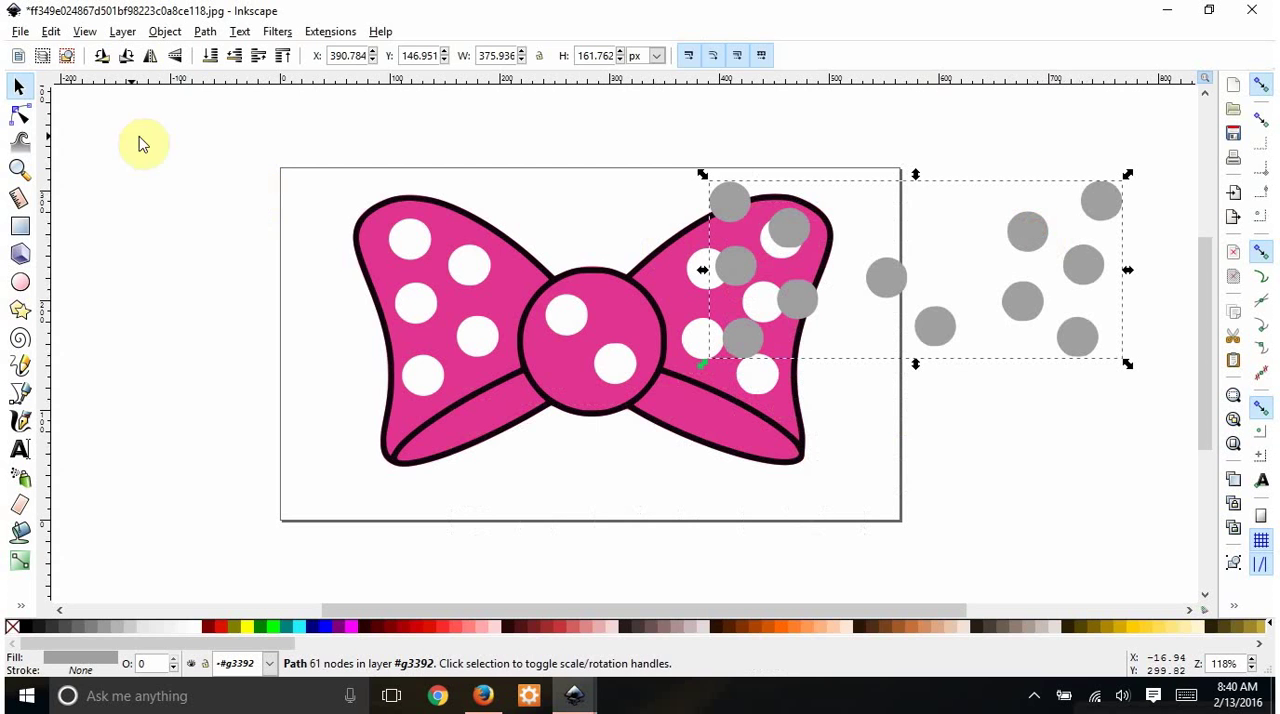
{"action": "left_click", "coordinate": [19, 114]}
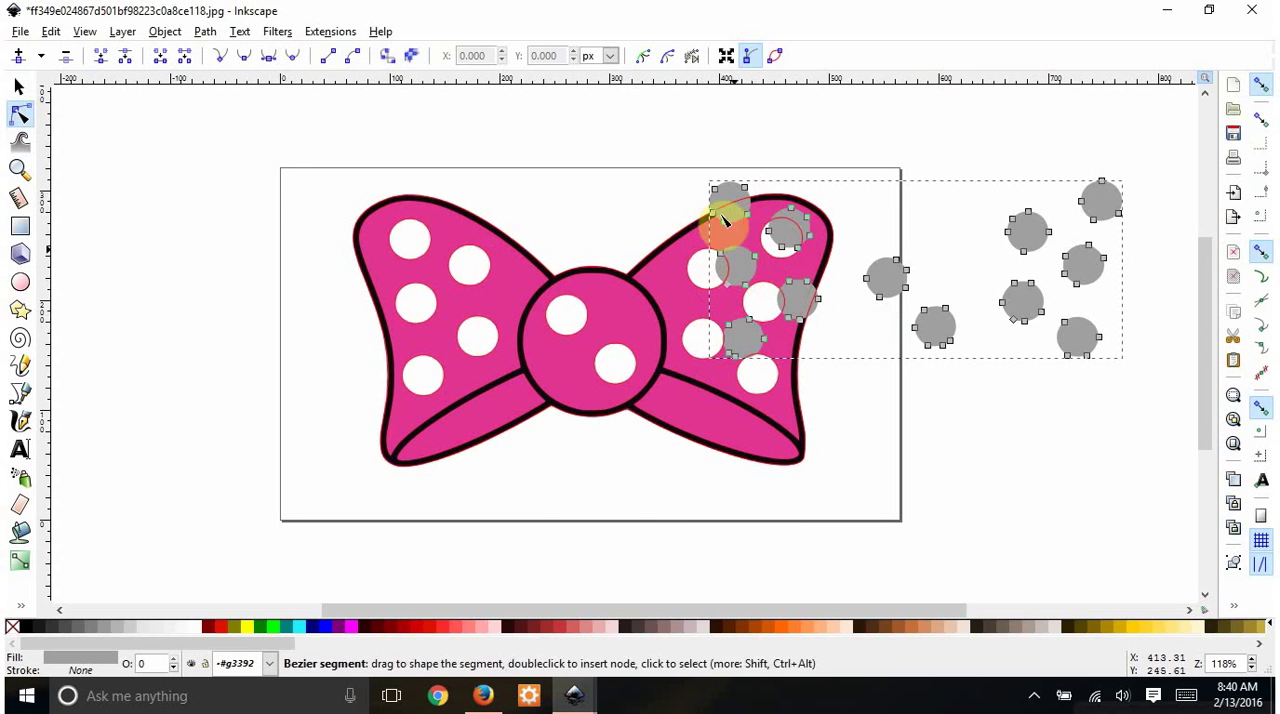
{"action": "left_click", "coordinate": [18, 87]}
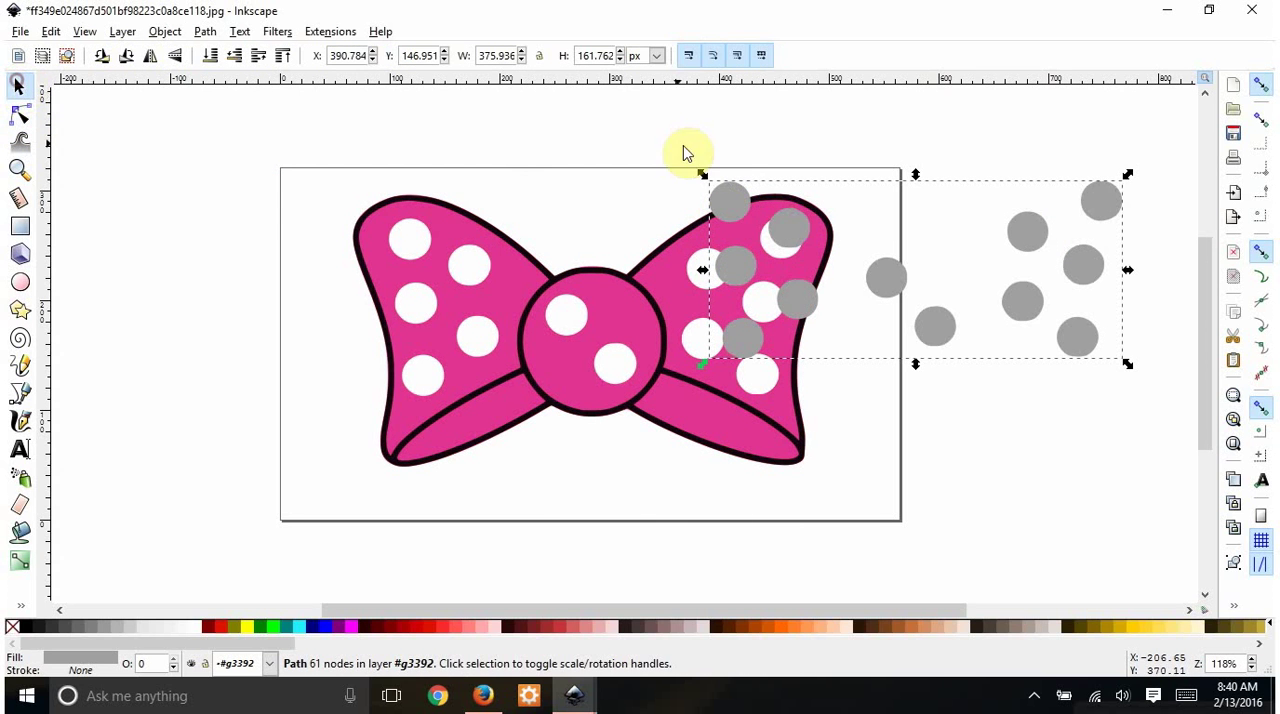
{"action": "left_click_drag", "start_coordinate": [855, 247], "coordinate": [1020, 314]}
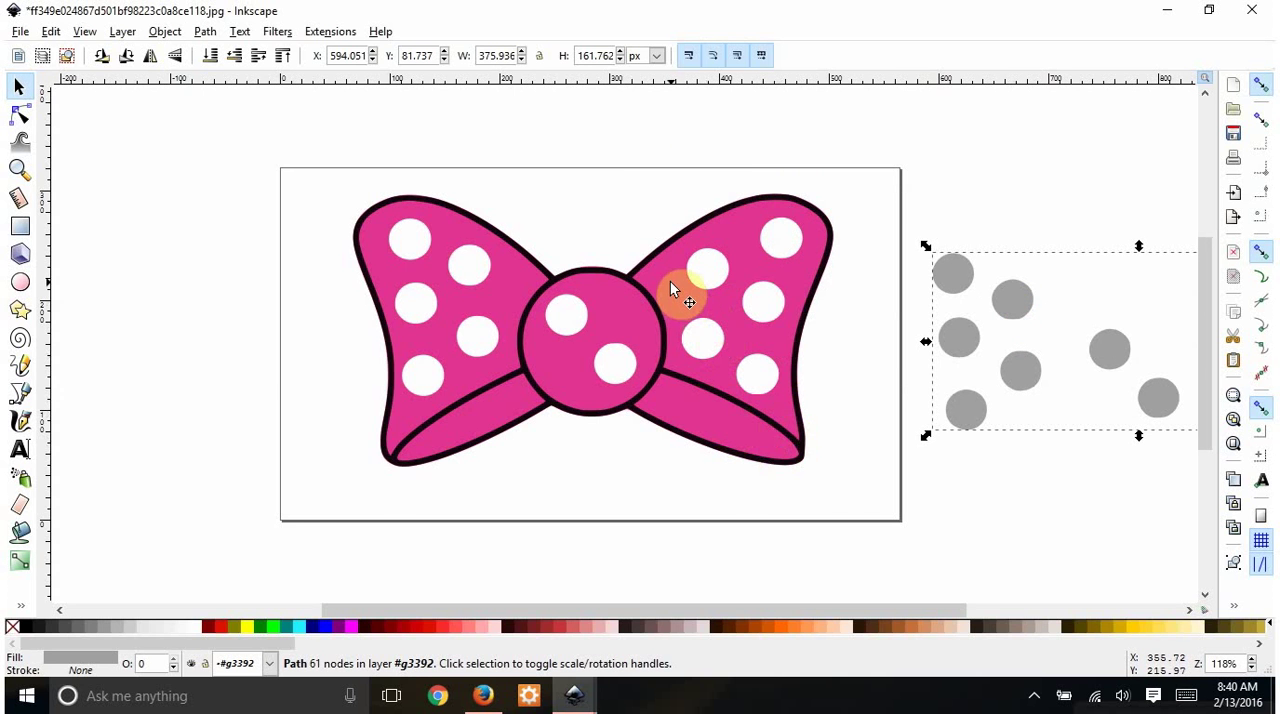
{"action": "left_click_drag", "start_coordinate": [672, 283], "coordinate": [703, 363]}
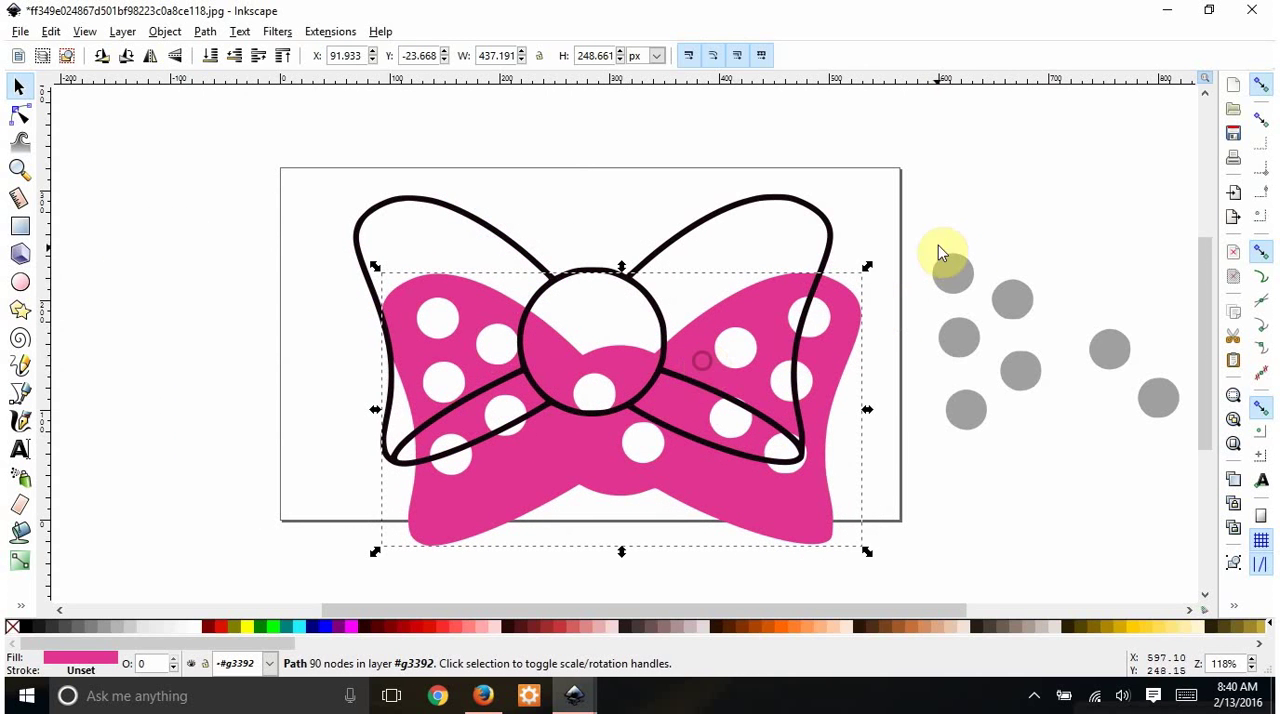
- Move the gray dots higher beside the page, the black outline off the page's left edge, and the pink layer to the page's middle
{"action": "left_click_drag", "start_coordinate": [950, 275], "coordinate": [942, 177]}
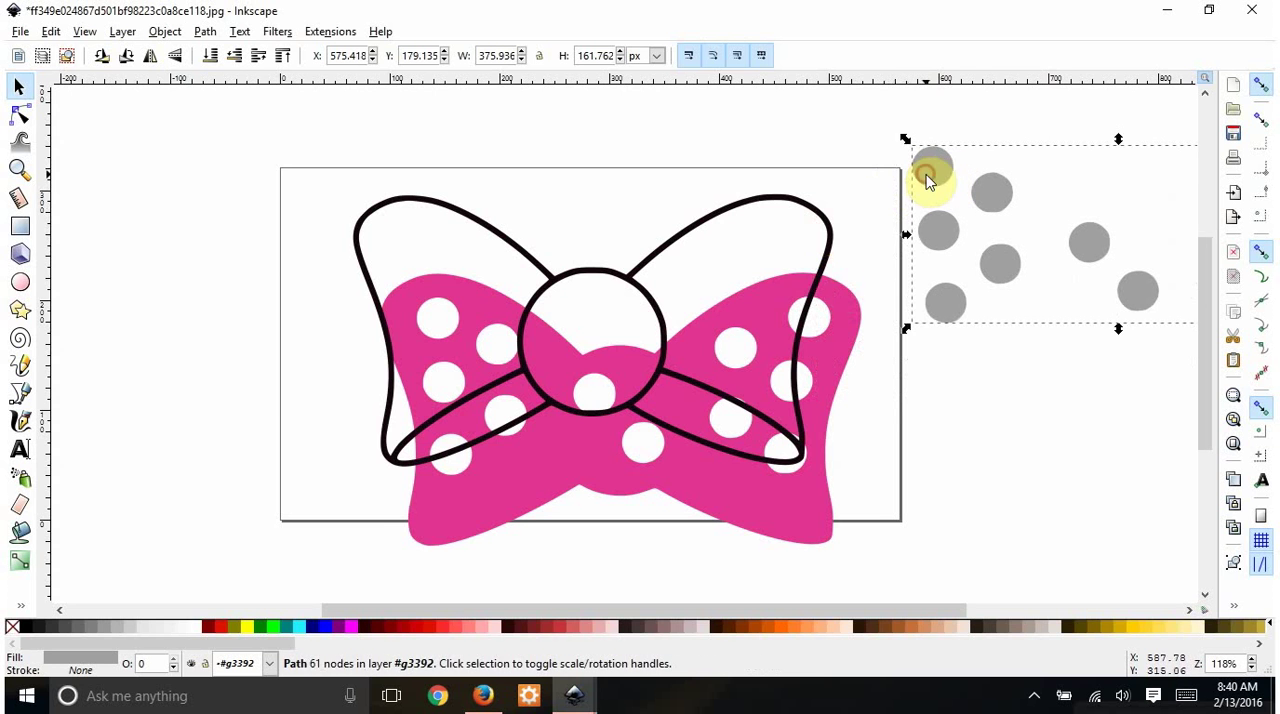
{"action": "left_click_drag", "start_coordinate": [752, 518], "coordinate": [733, 351]}
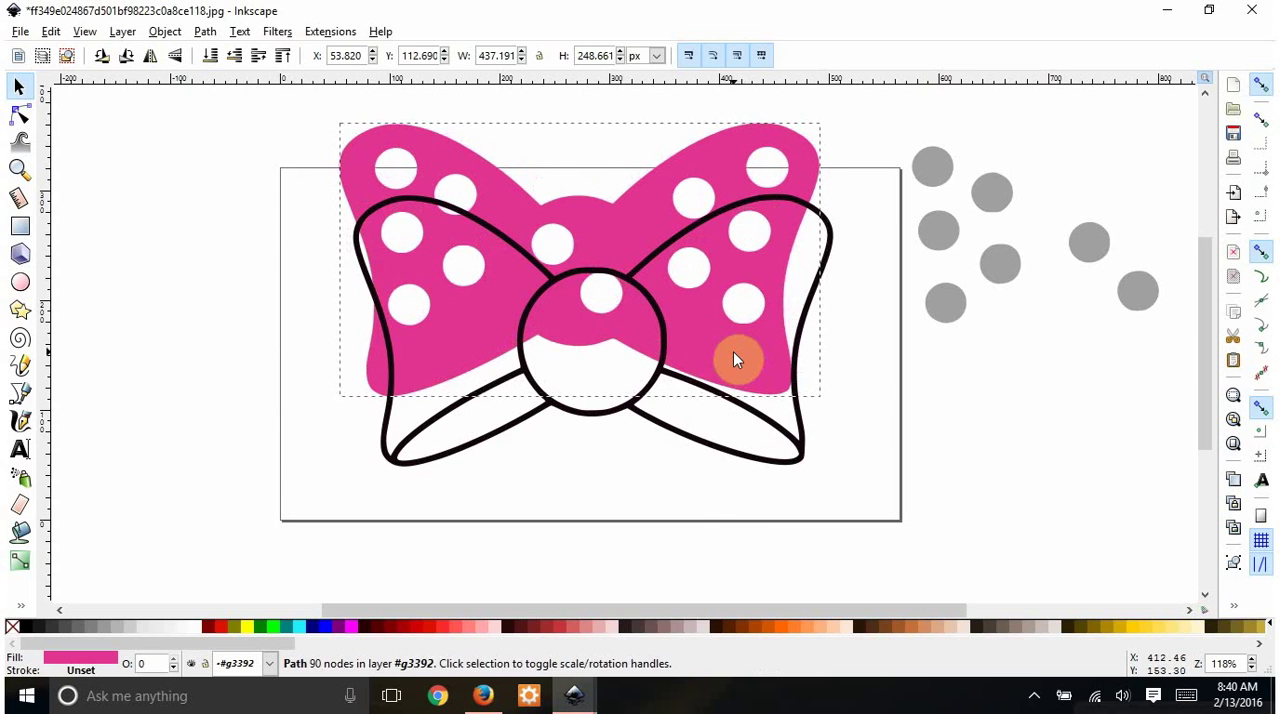
{"action": "left_click_drag", "start_coordinate": [802, 455], "coordinate": [282, 455]}
{"action": "left_click_drag", "start_coordinate": [666, 358], "coordinate": [712, 450]}
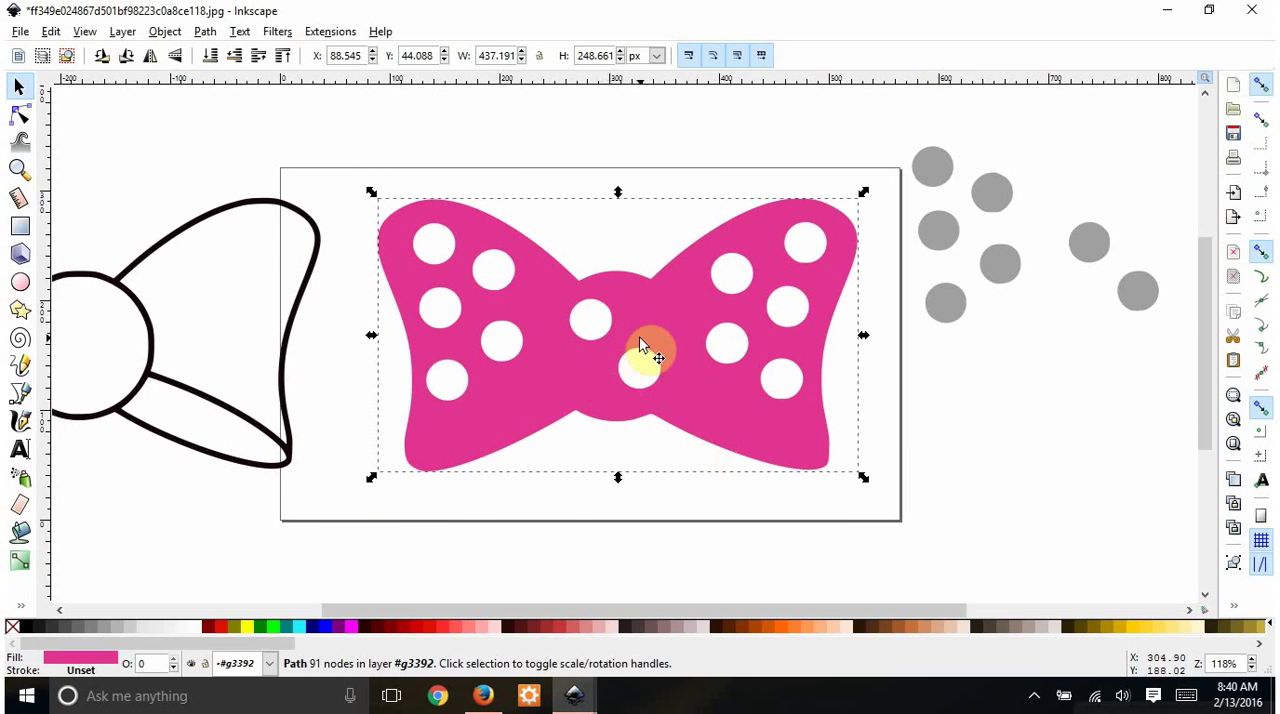
- Break the pink bow path apart and union all its pieces into one solid shape without dot holes
{"action": "left_click", "coordinate": [205, 32]}
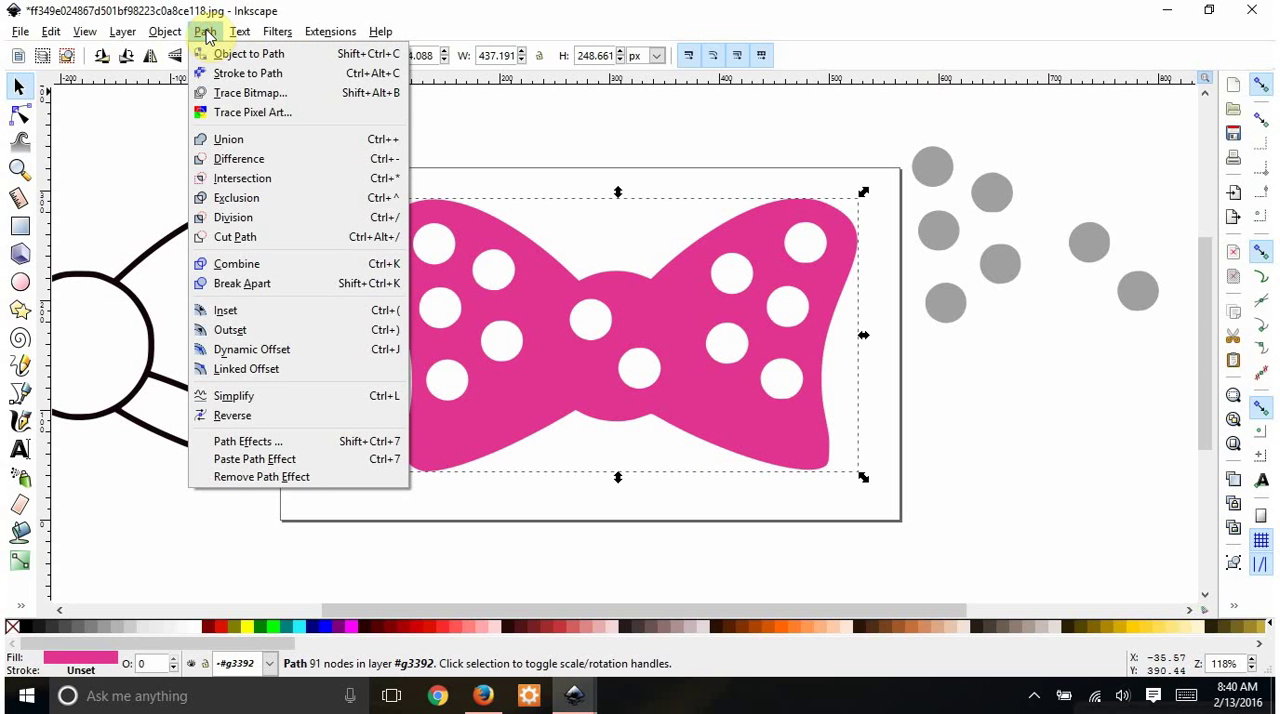
{"action": "left_click", "coordinate": [243, 284]}
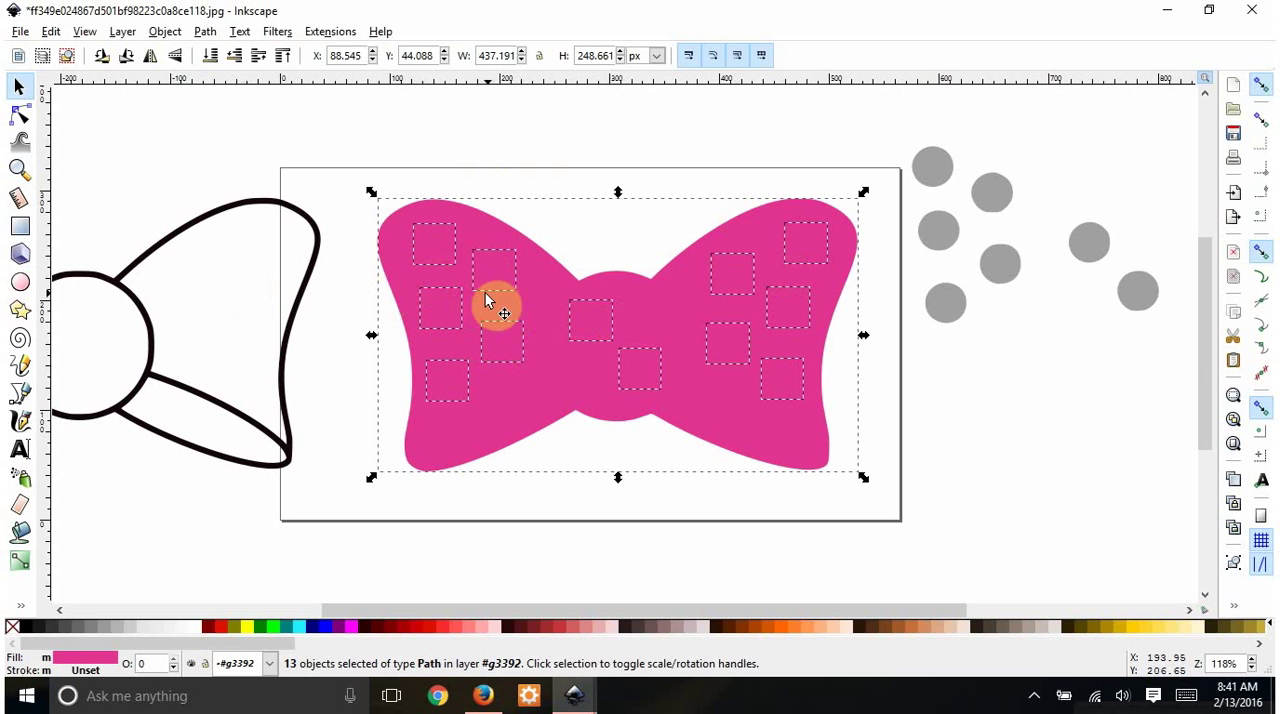
{"action": "left_click", "coordinate": [205, 31]}
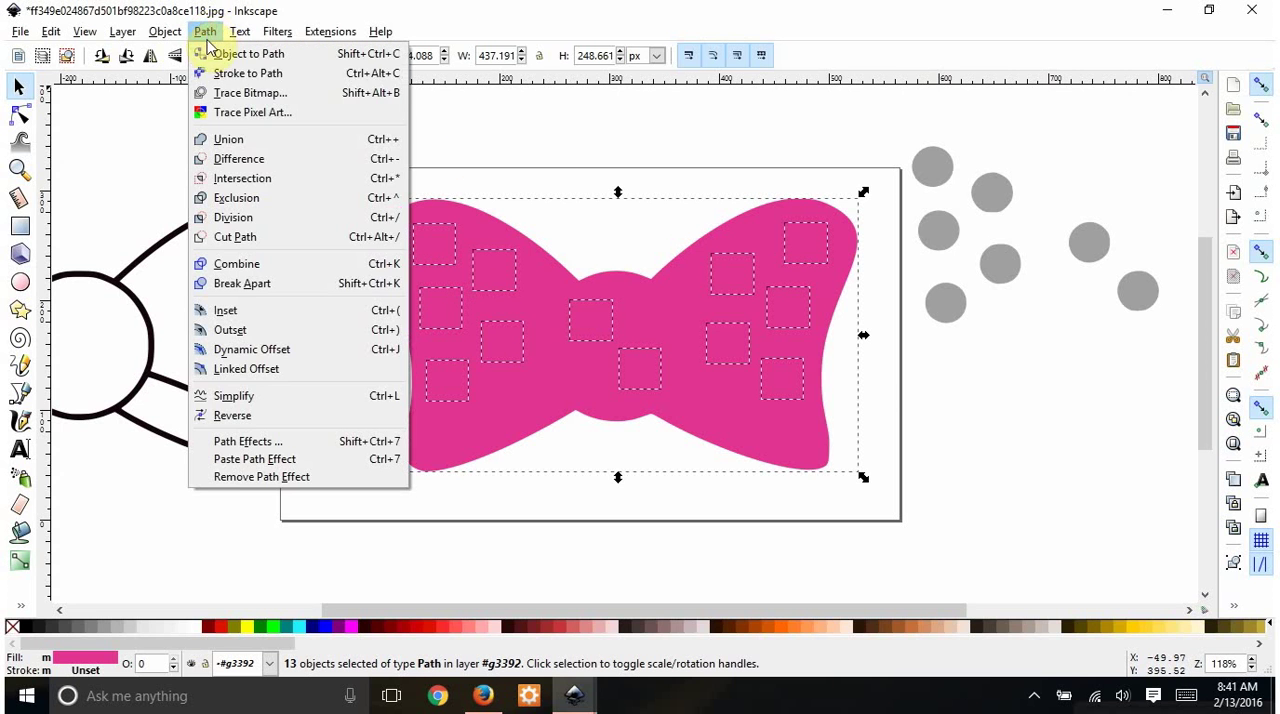
{"action": "left_click", "coordinate": [241, 144]}
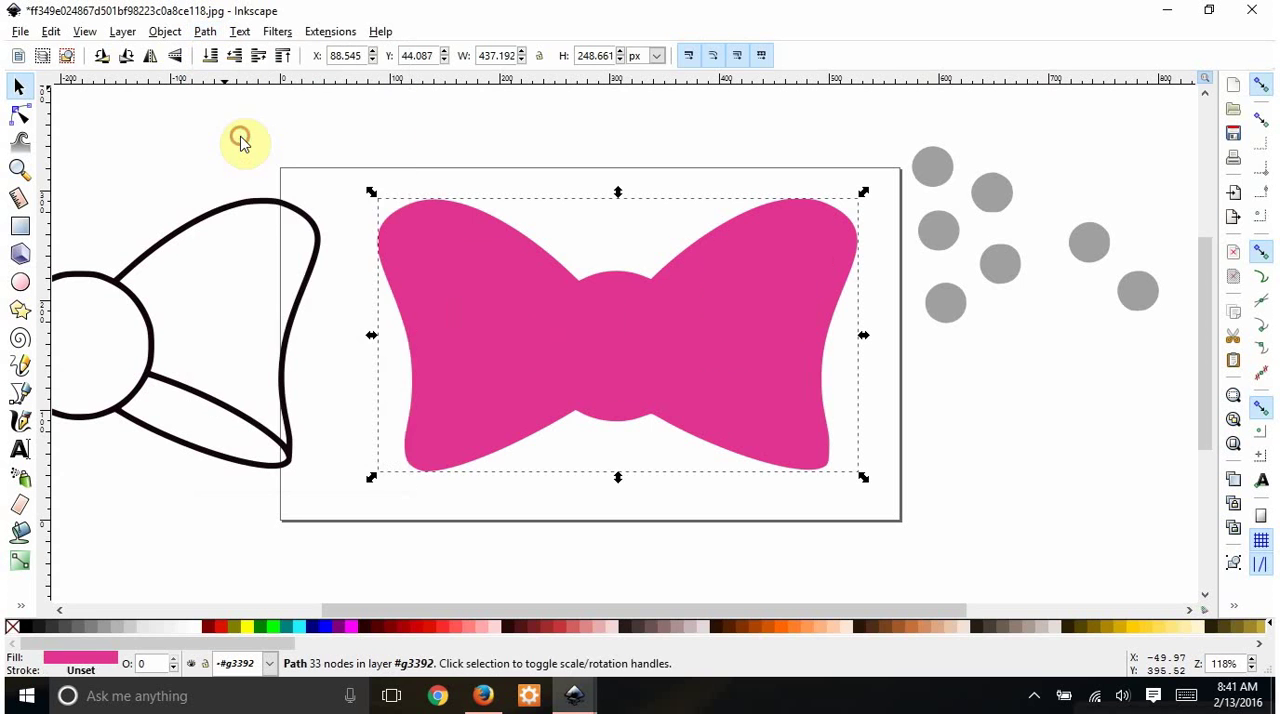
- Inspect the solid pink shape's nodes, adjust its position slightly on the page, and clear the selection
{"action": "mouse_move", "coordinate": [482, 308]}
{"action": "left_mouse_down"}
{"action": "mouse_move", "coordinate": [579, 293]}
{"action": "mouse_move", "coordinate": [489, 294]}
{"action": "left_mouse_up"}
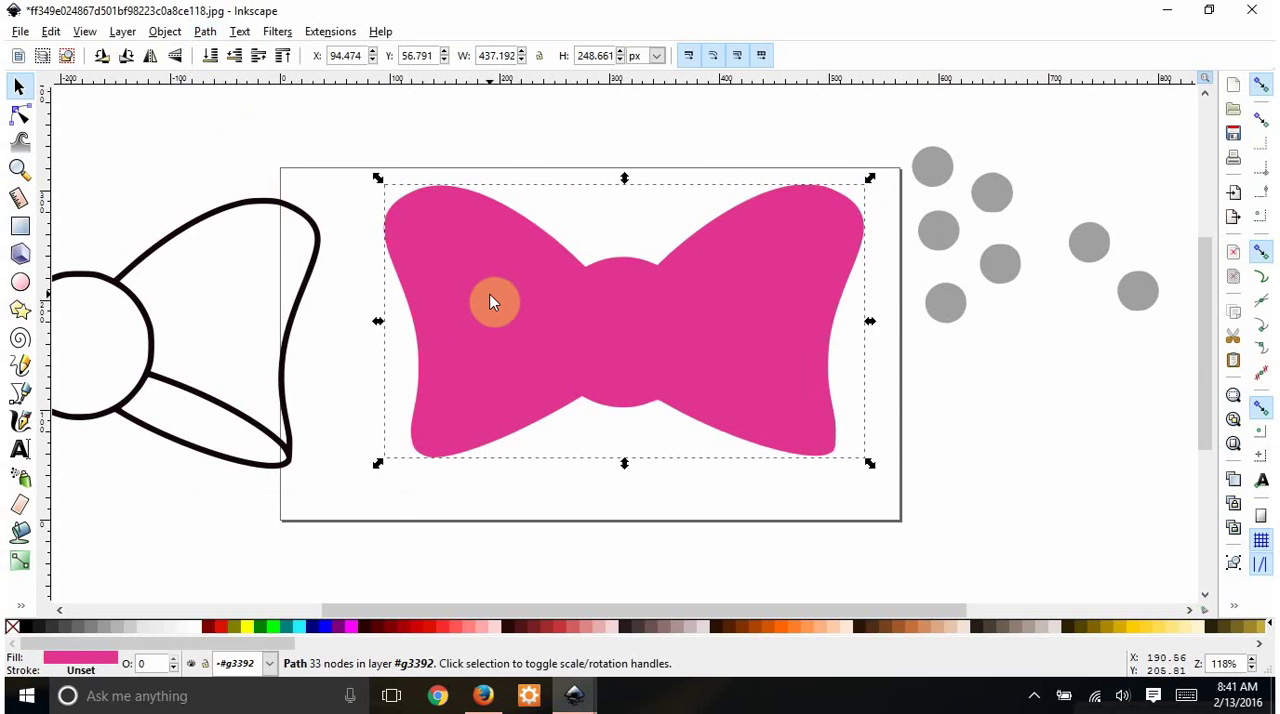
{"action": "double_click", "coordinate": [489, 294]}
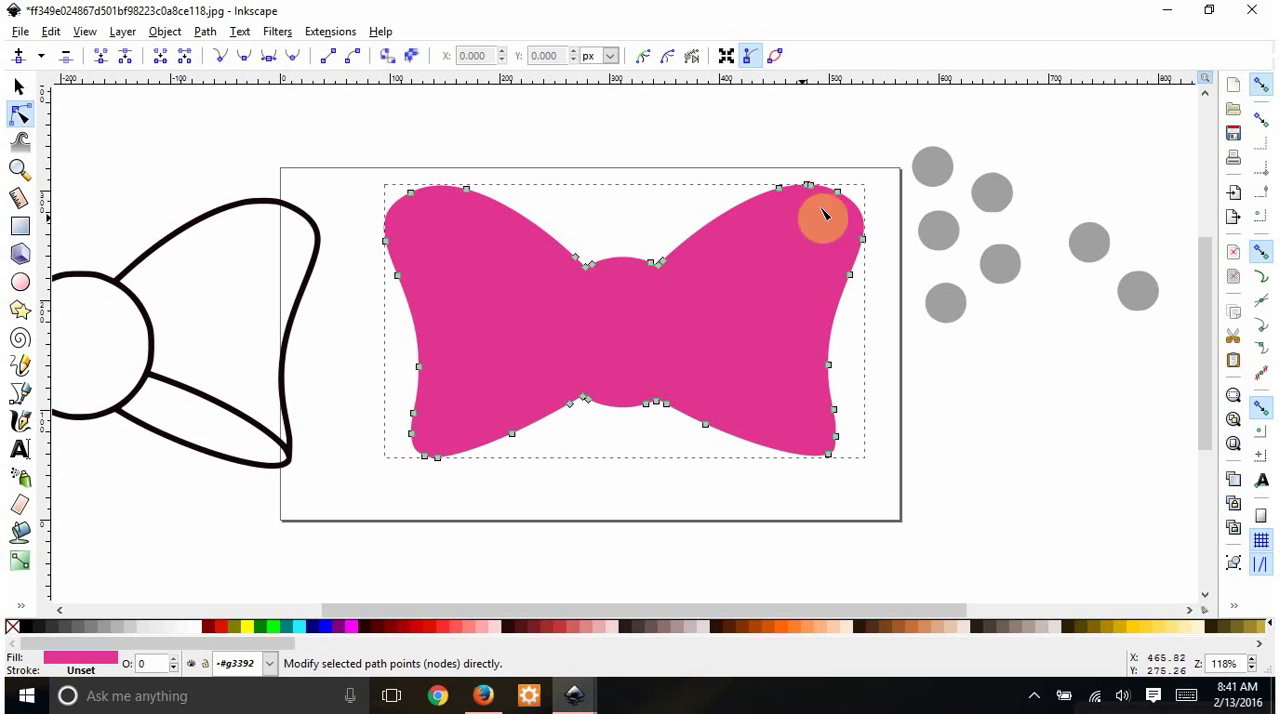
{"action": "left_click", "coordinate": [18, 87]}
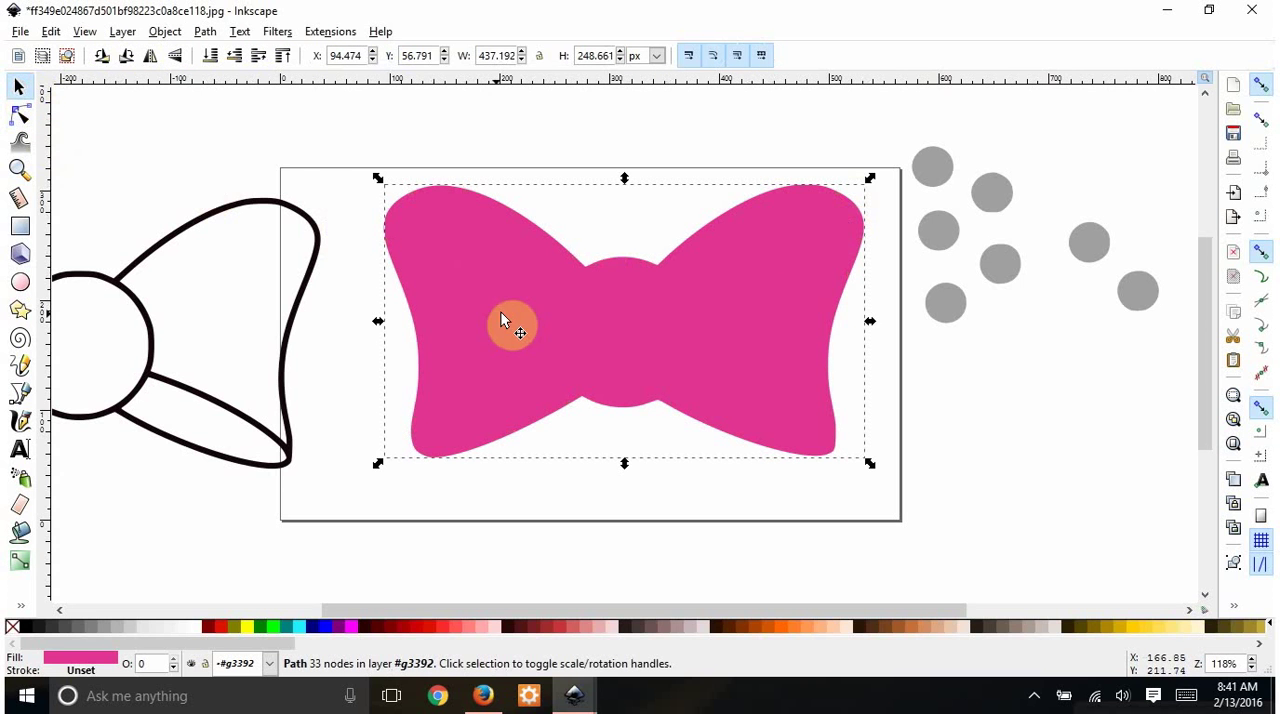
{"action": "left_click", "coordinate": [613, 346]}
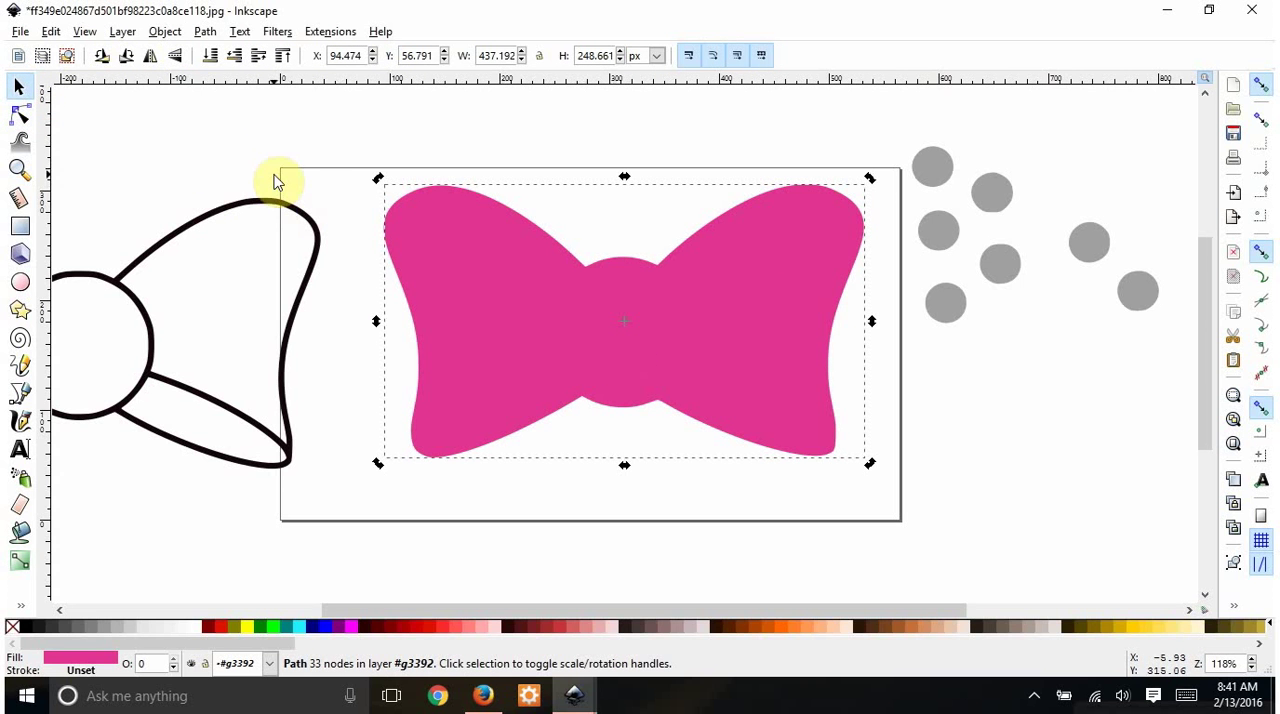
{"action": "left_click", "coordinate": [24, 90]}
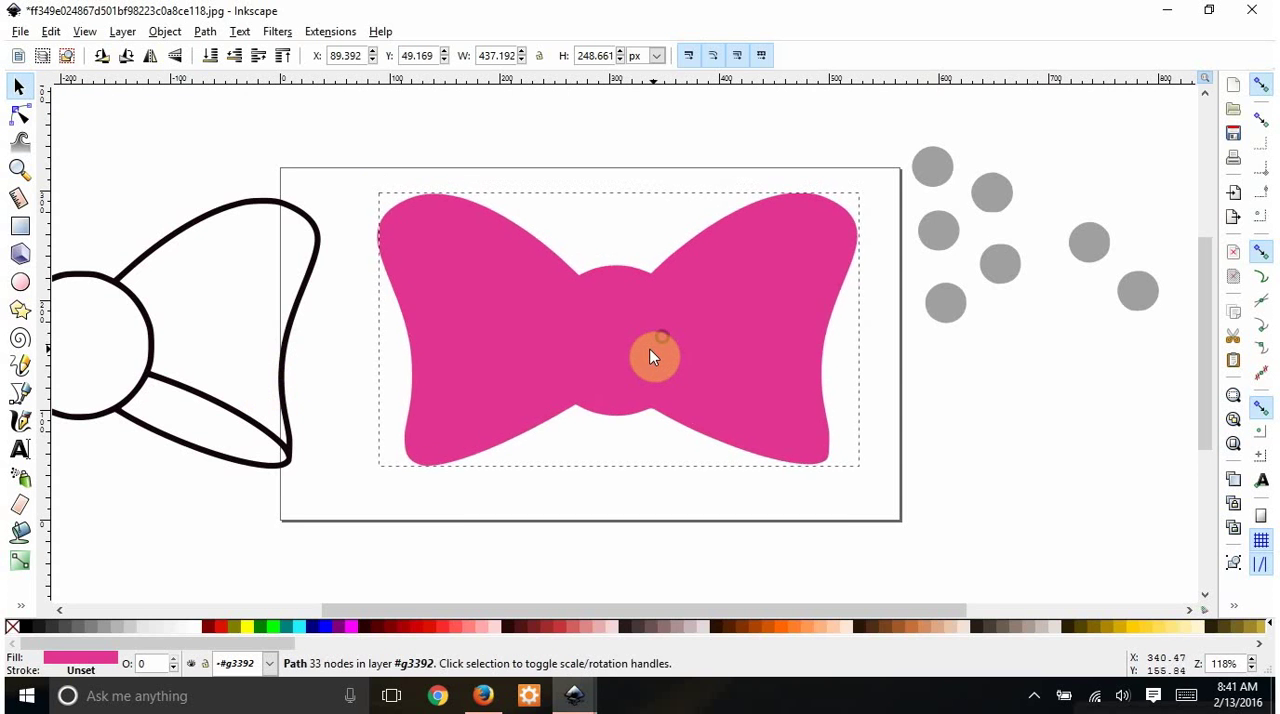
{"action": "left_click_drag", "start_coordinate": [661, 343], "coordinate": [649, 348]}
{"action": "left_click", "coordinate": [152, 172]}
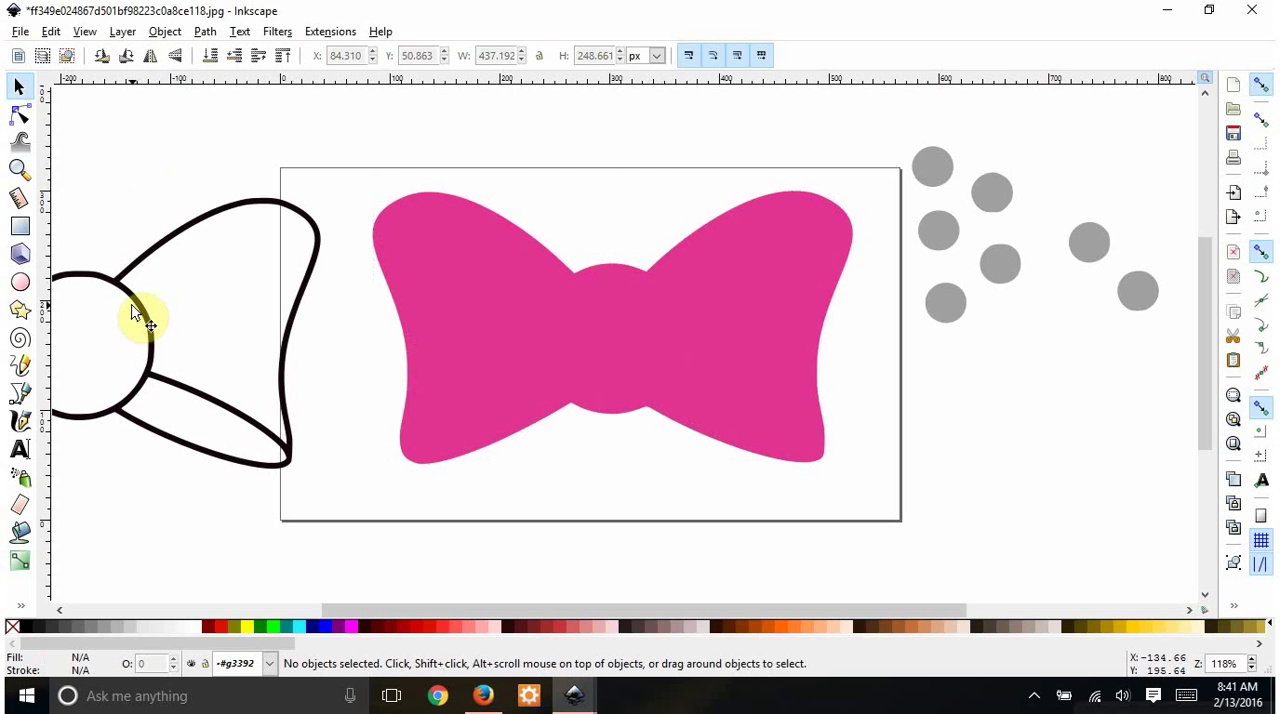
- Place the black outline and the combined gray dots over the solid pink bow, and recolour the dots white
{"action": "mouse_move", "coordinate": [129, 291]}
{"action": "left_mouse_down"}
{"action": "mouse_move", "coordinate": [290, 233]}
{"action": "mouse_move", "coordinate": [543, 241]}
{"action": "mouse_move", "coordinate": [614, 206]}
{"action": "mouse_move", "coordinate": [624, 285]}
{"action": "mouse_move", "coordinate": [659, 278]}
{"action": "left_mouse_up"}
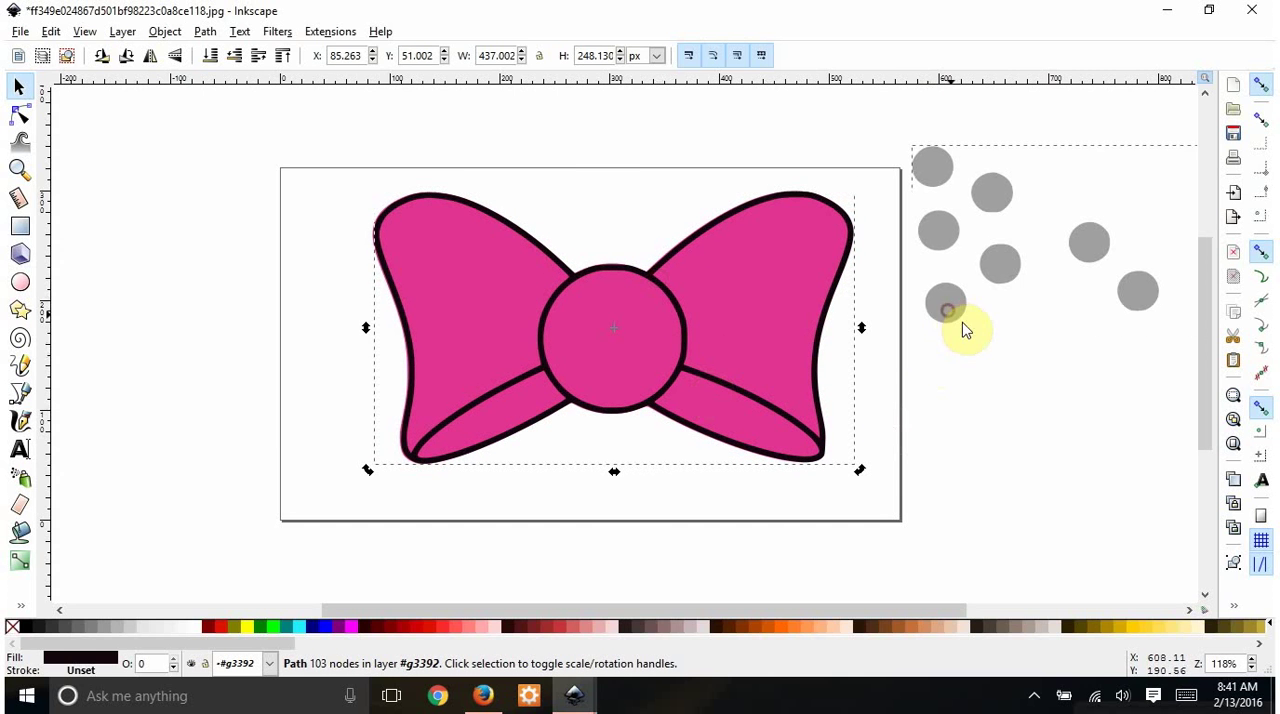
{"action": "left_click_drag", "start_coordinate": [965, 330], "coordinate": [443, 378]}
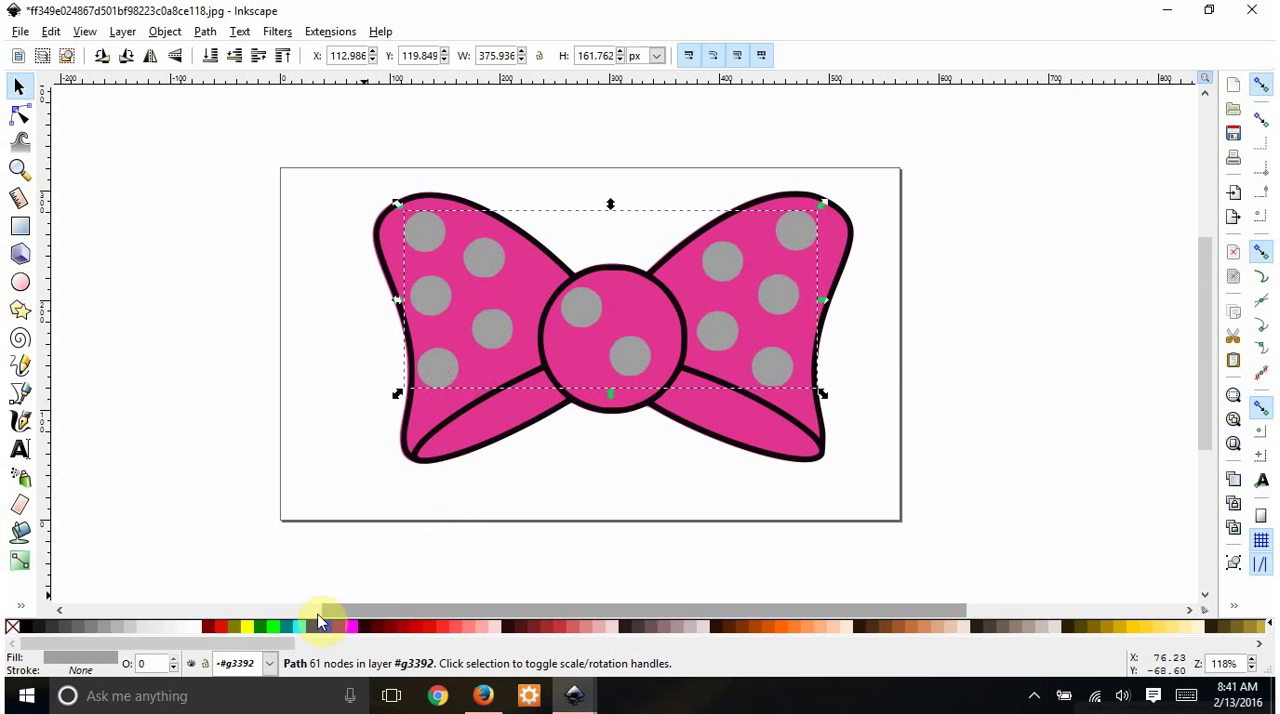
{"action": "left_click", "coordinate": [192, 626]}
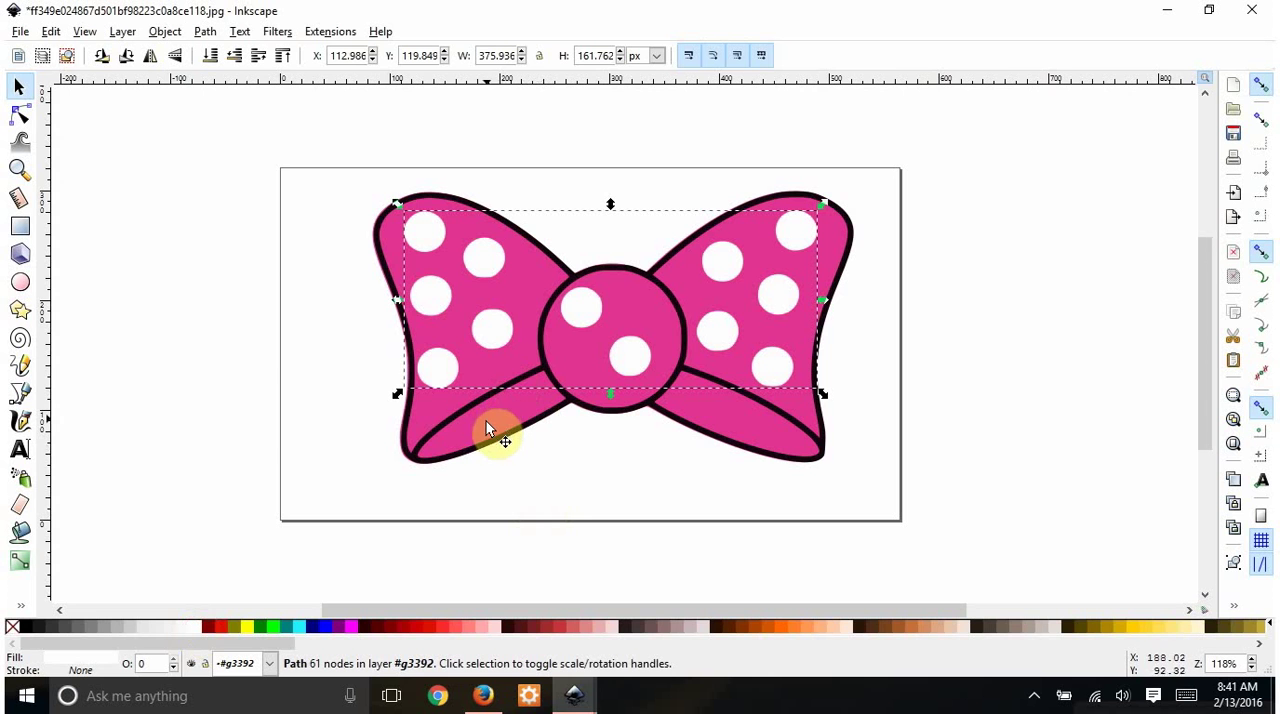
{"action": "left_click", "coordinate": [580, 486]}
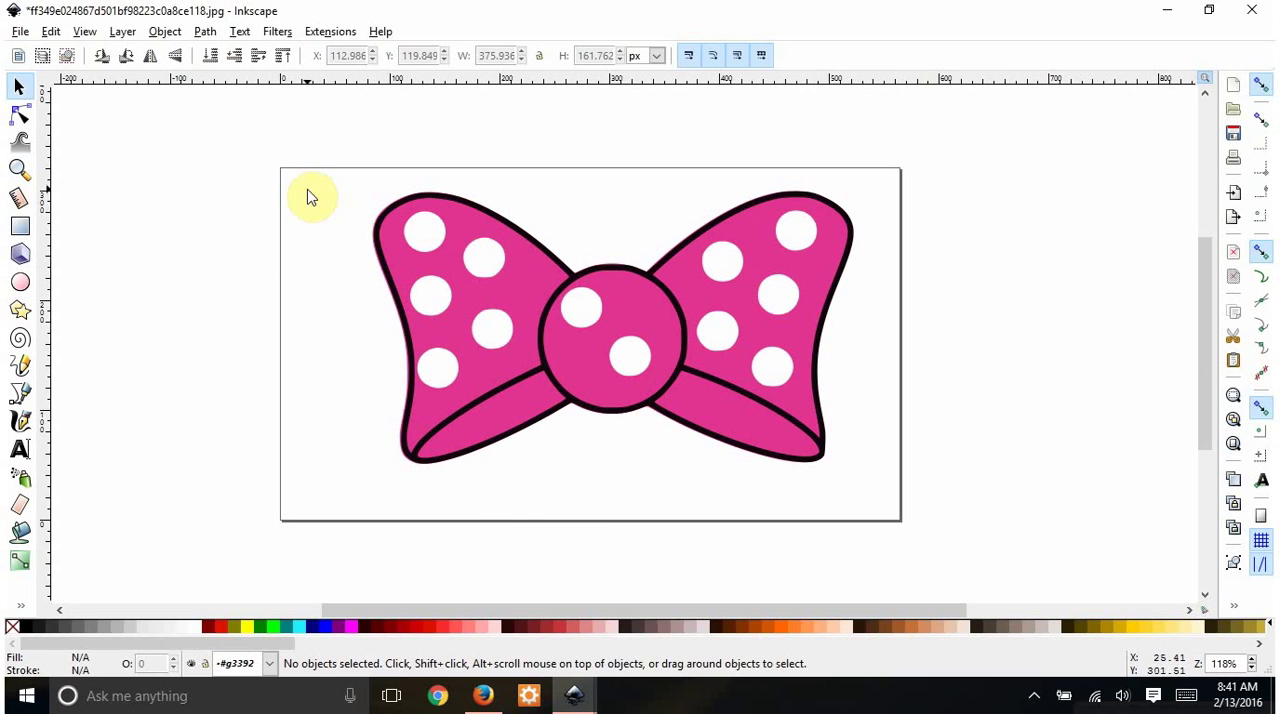
- Group the pink shape, outline and dots, and save the drawing to the Desktop as minnieBow in Plain SVG format
{"action": "left_click_drag", "start_coordinate": [249, 131], "coordinate": [960, 543]}
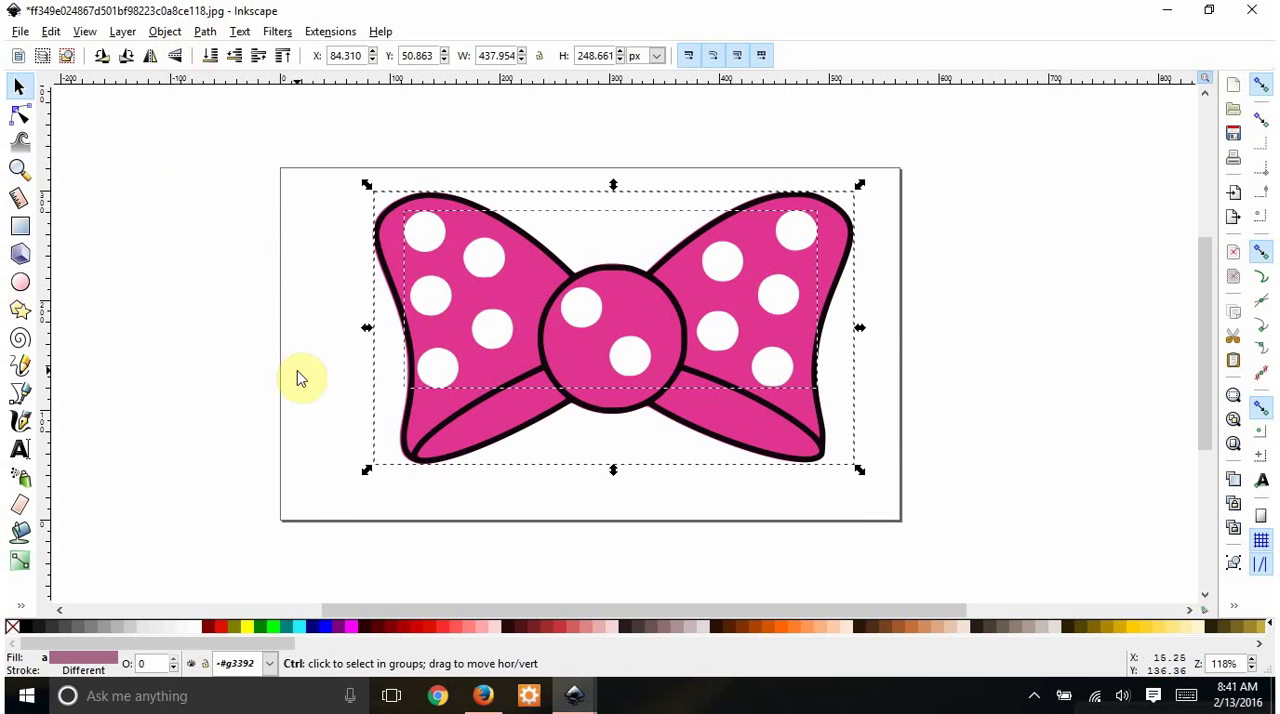
{"action": "key", "text": "ctrl+g"}
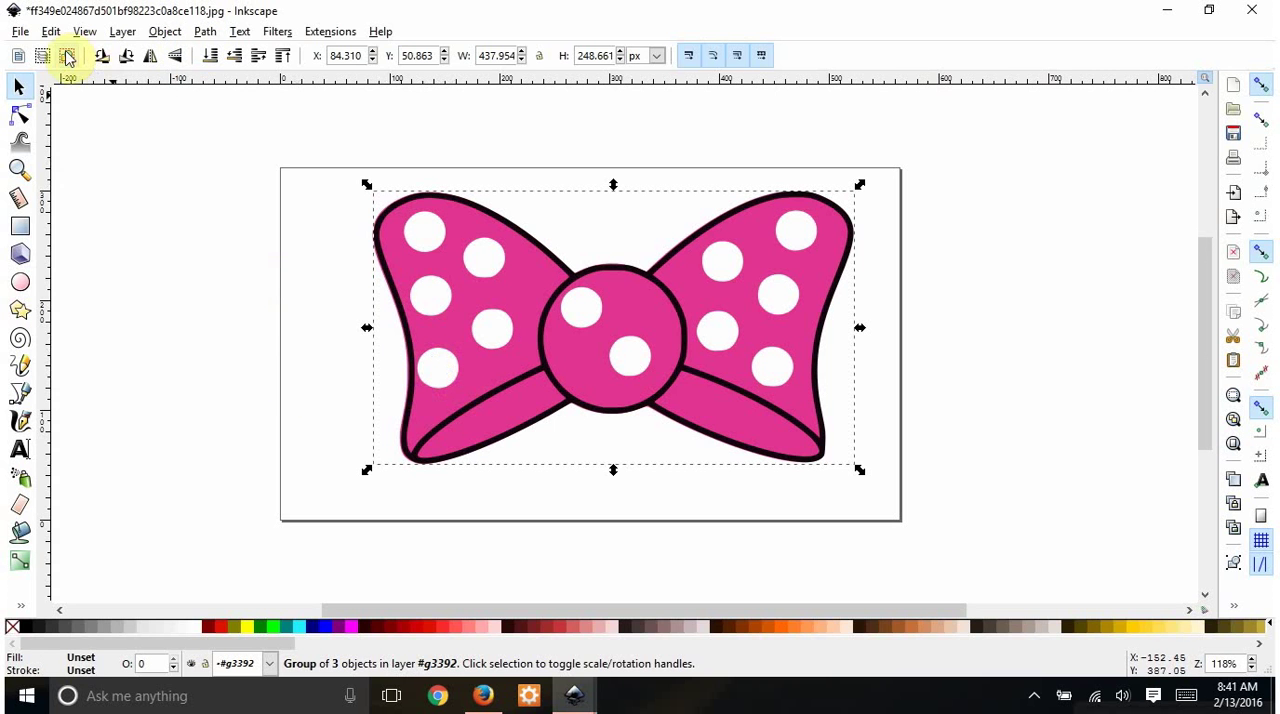
{"action": "left_click", "coordinate": [20, 31]}
{"action": "left_click", "coordinate": [65, 176]}
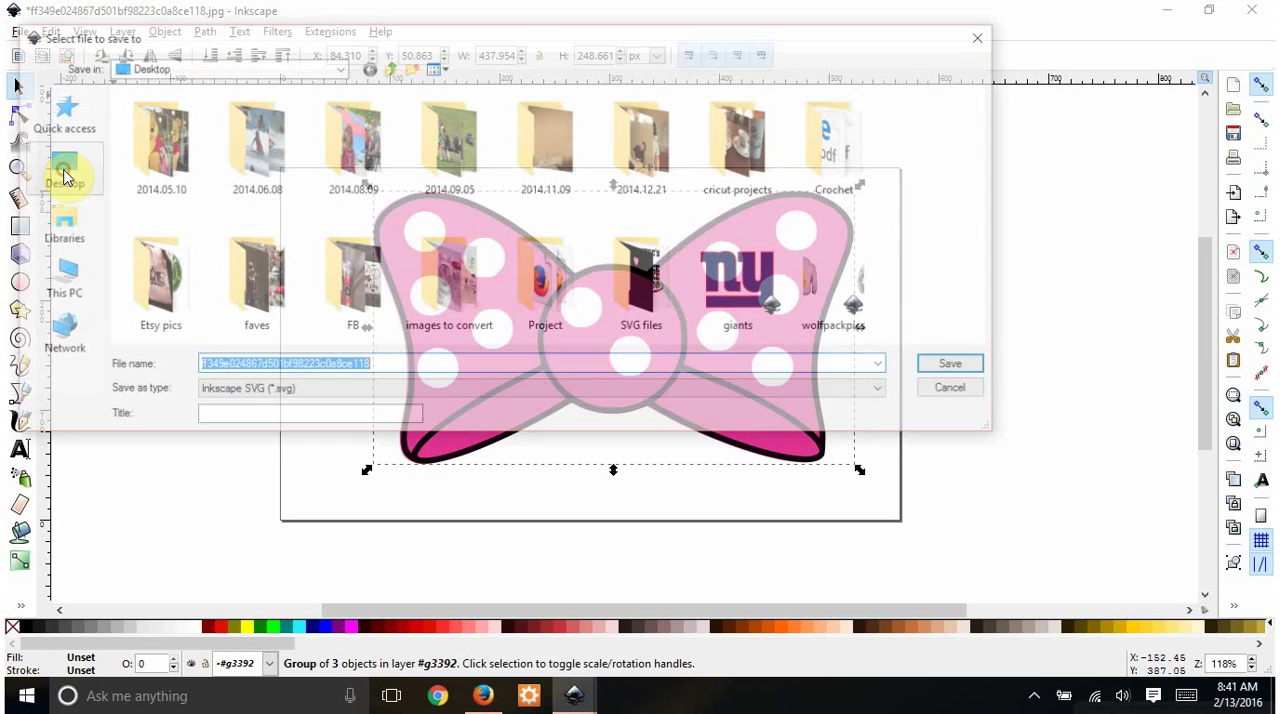
{"action": "type", "text": "minnieBow"}
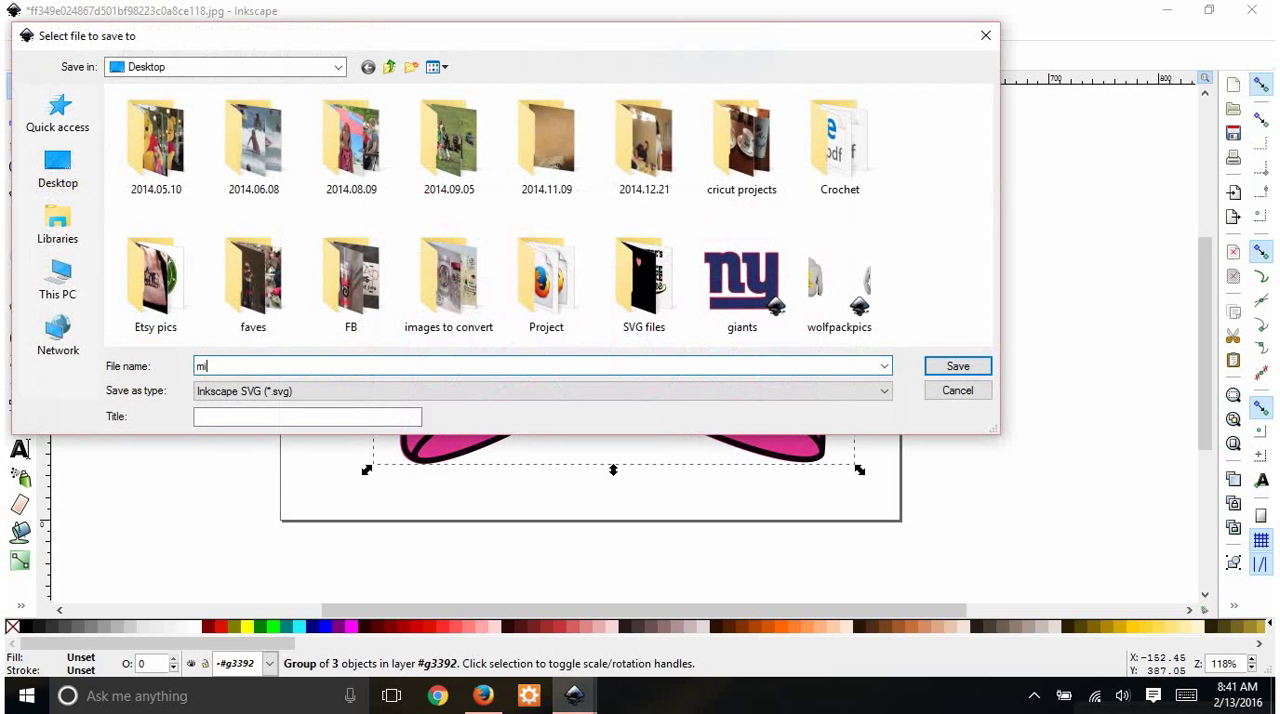
{"action": "left_click", "coordinate": [408, 391]}
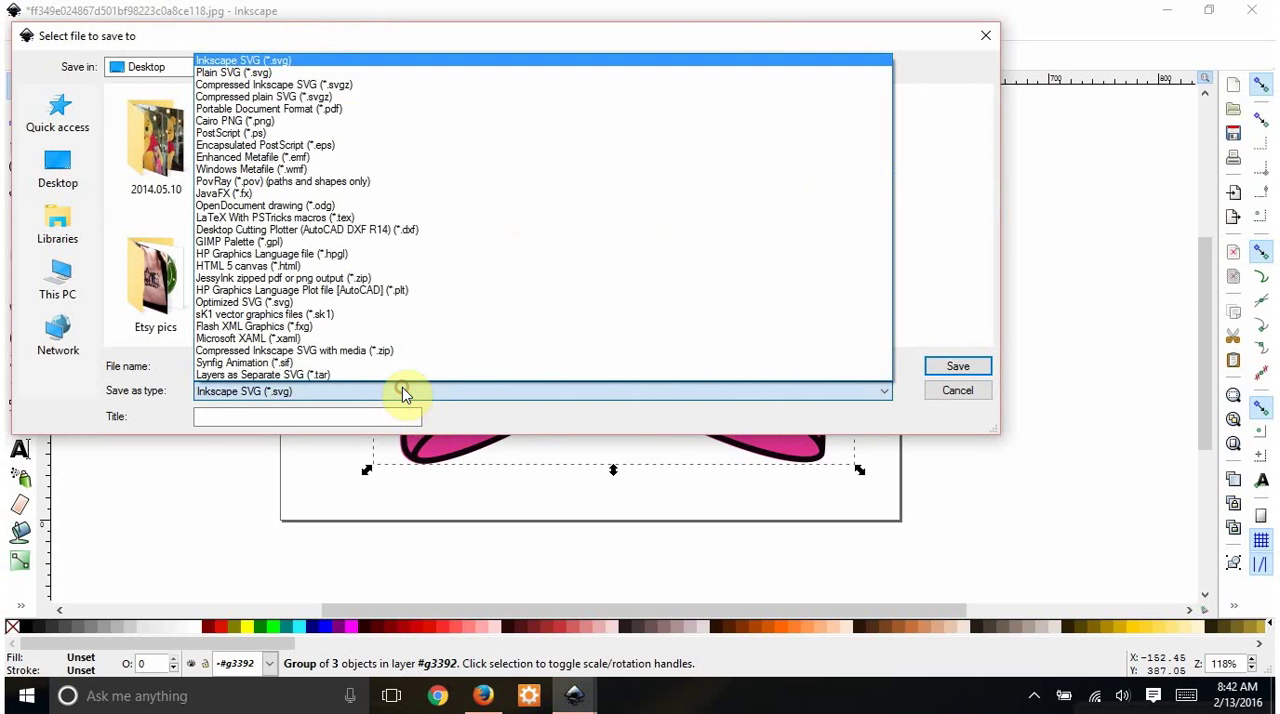
{"action": "left_click", "coordinate": [240, 72]}
{"action": "left_click", "coordinate": [957, 368]}
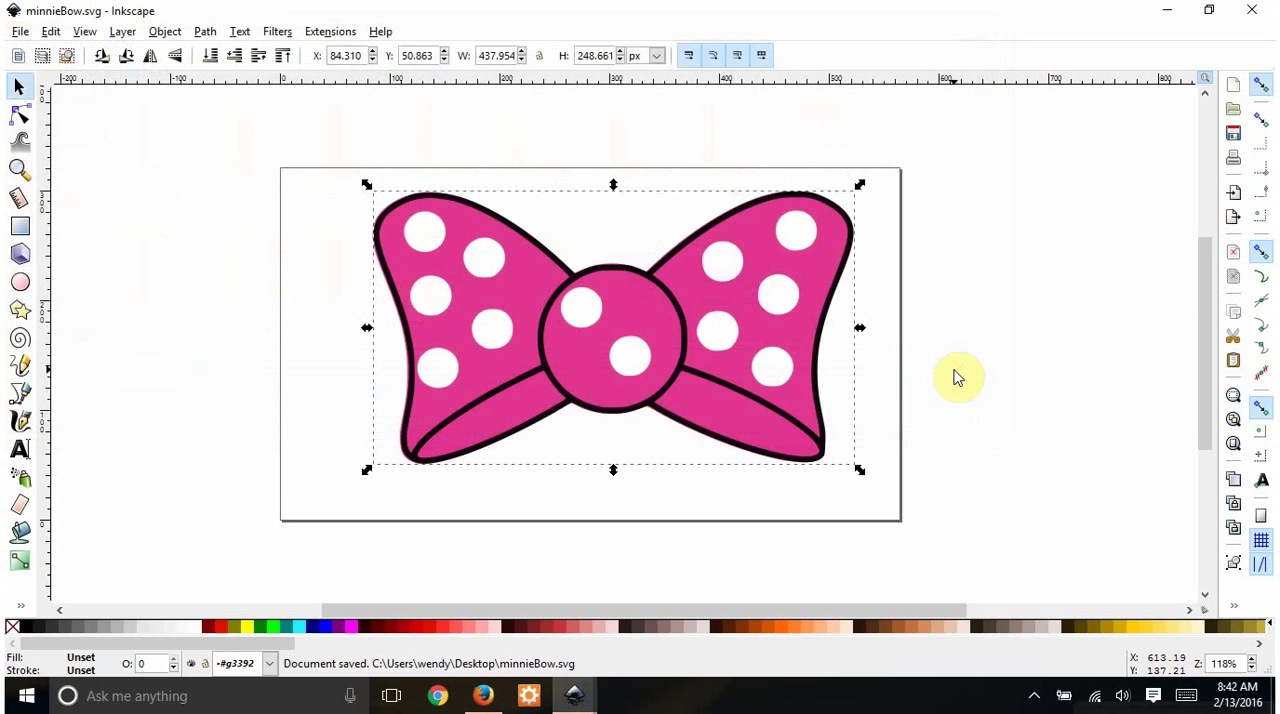
- Shift the grouped bow slightly left and down on the page, and clear the selection
{"action": "left_click_drag", "start_coordinate": [705, 398], "coordinate": [675, 415]}
{"action": "left_click", "coordinate": [990, 360]}
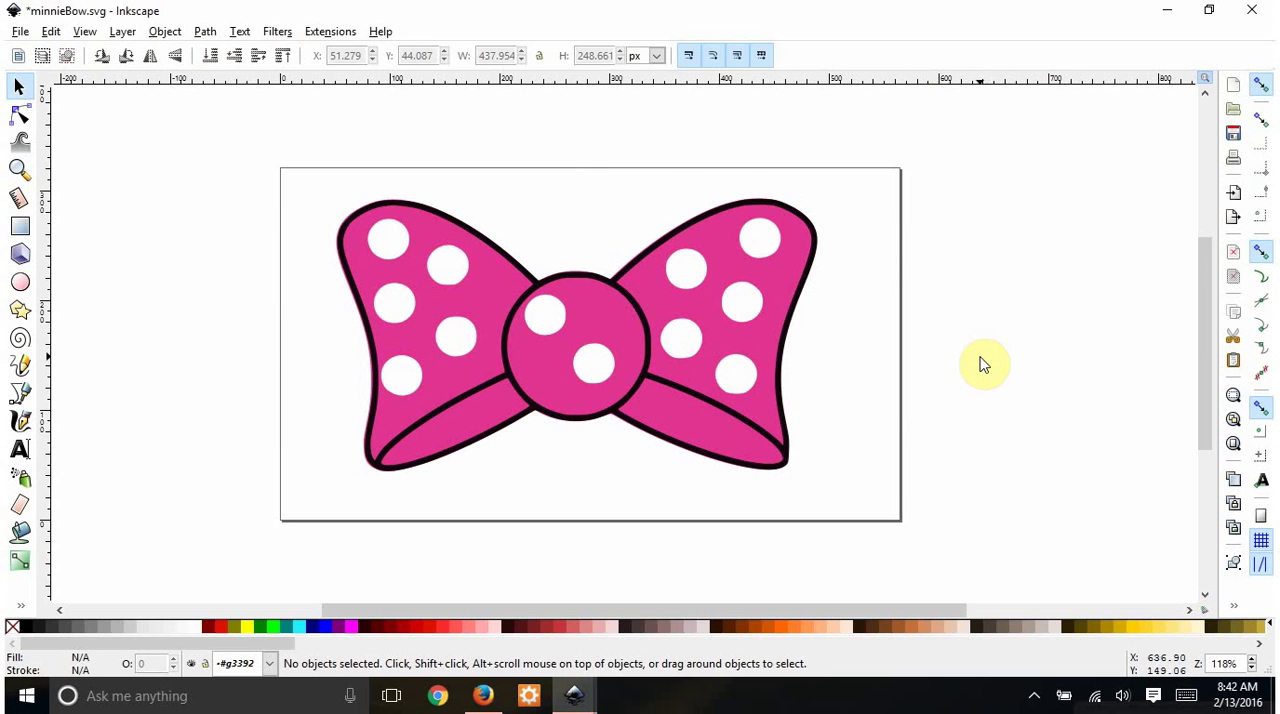